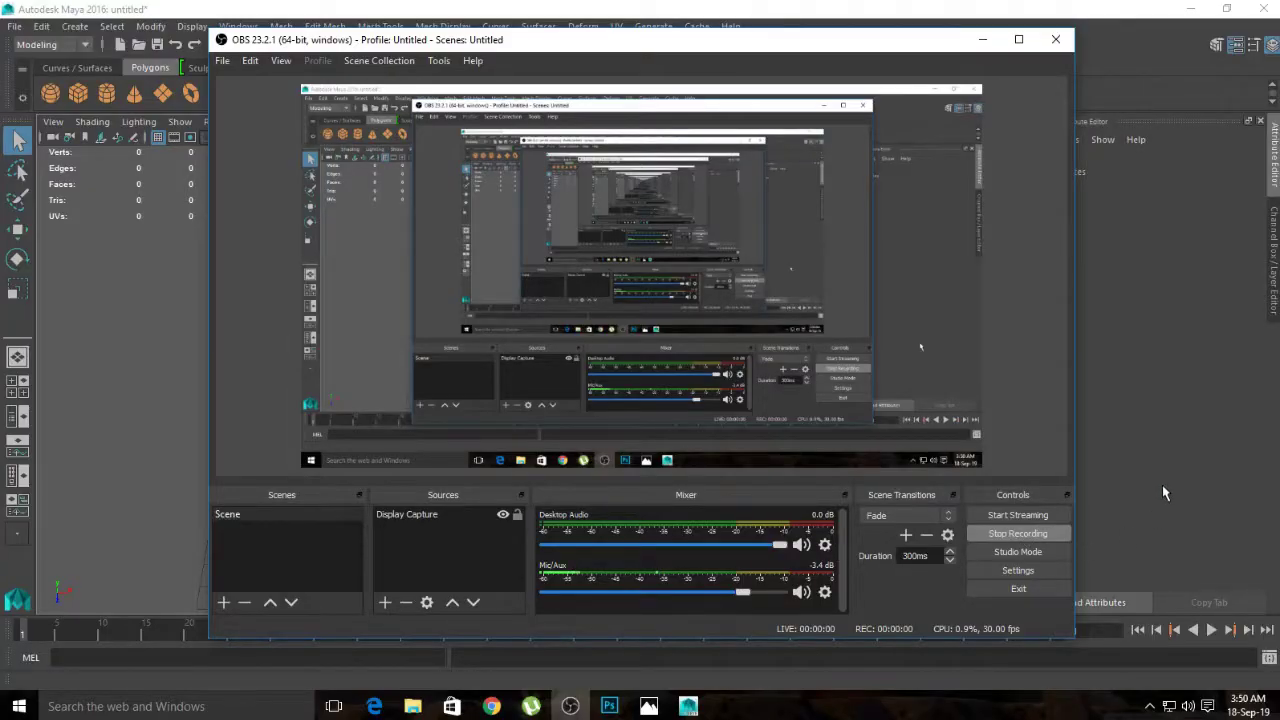
Step: Minimize OBS Studio to reveal the empty Maya scene behind it
{"action": "left_click", "coordinate": [982, 40]}
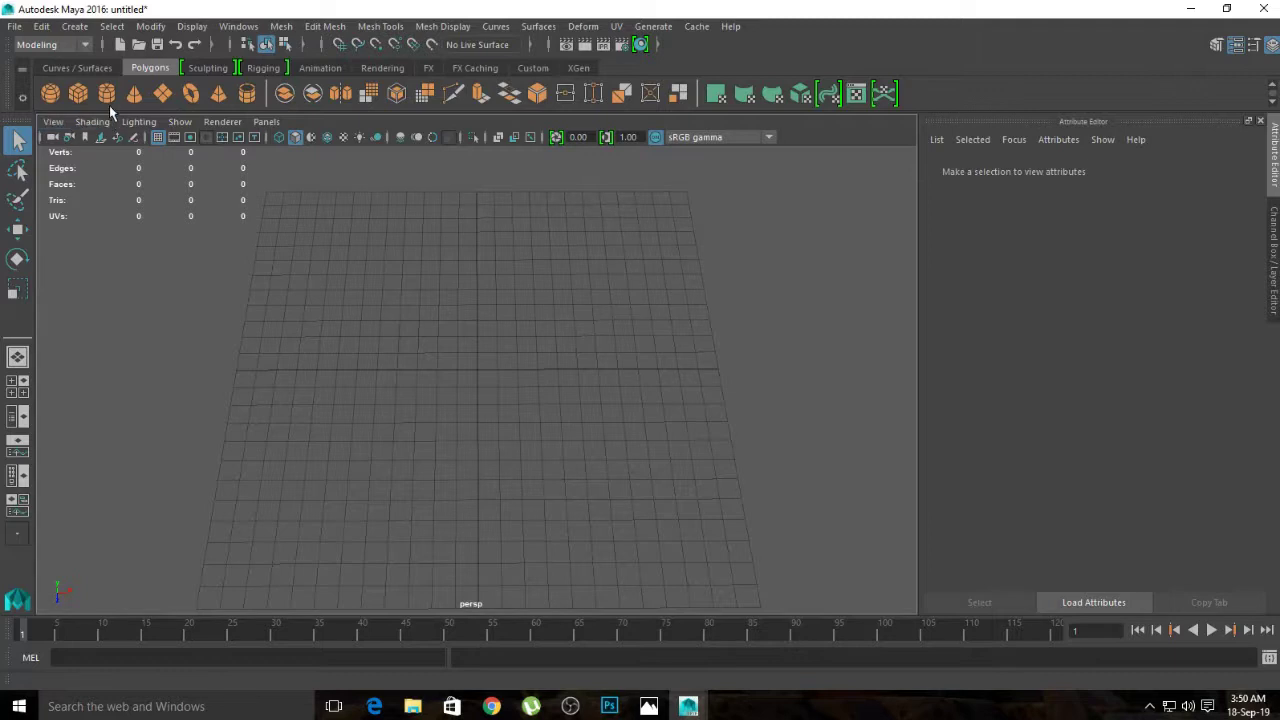
Step: Drag out an upright polygon torus in the side view of the four-view layout and thicken its tube
{"action": "left_click", "coordinate": [193, 94]}
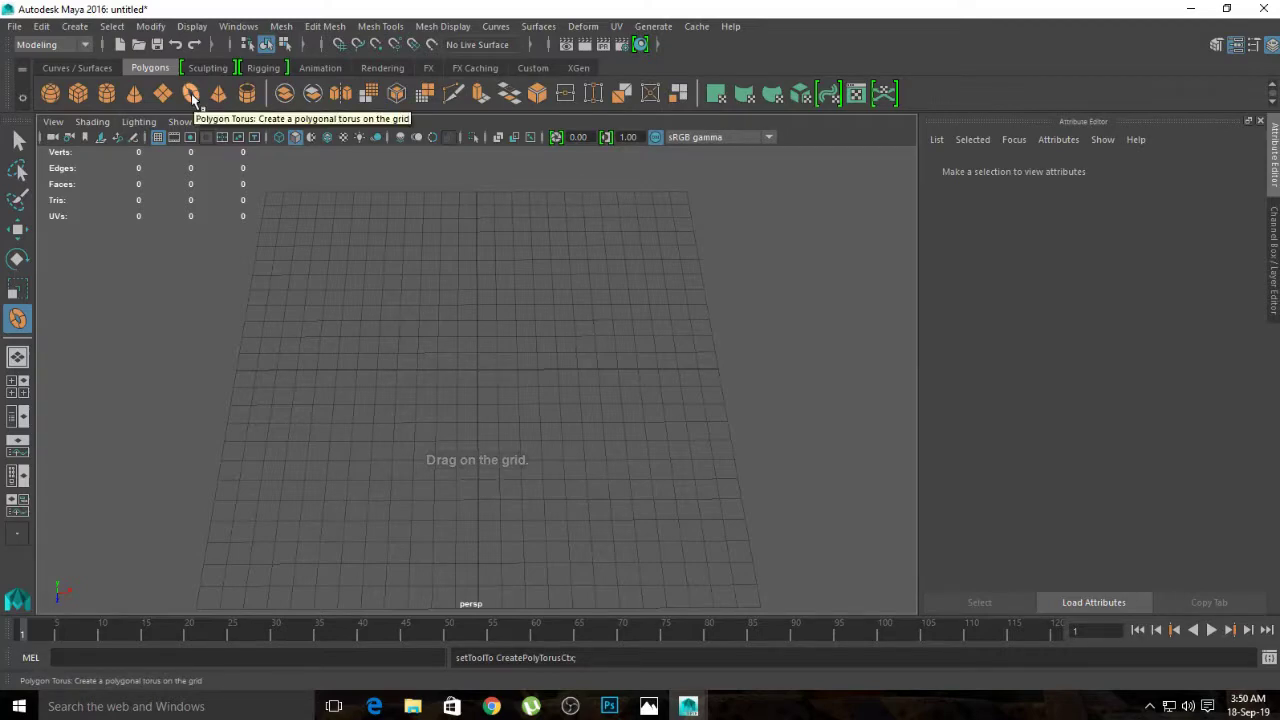
{"action": "key", "text": "space"}
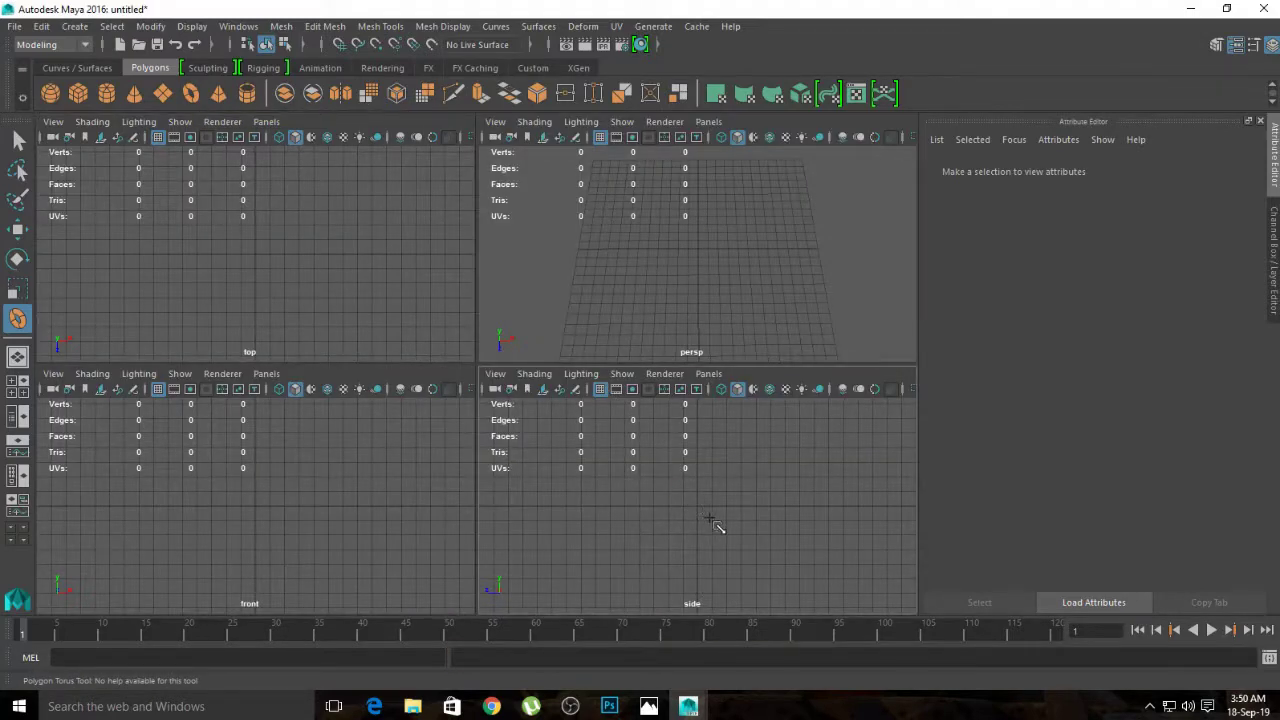
{"action": "left_click_drag", "start_coordinate": [697, 506], "coordinate": [727, 530]}
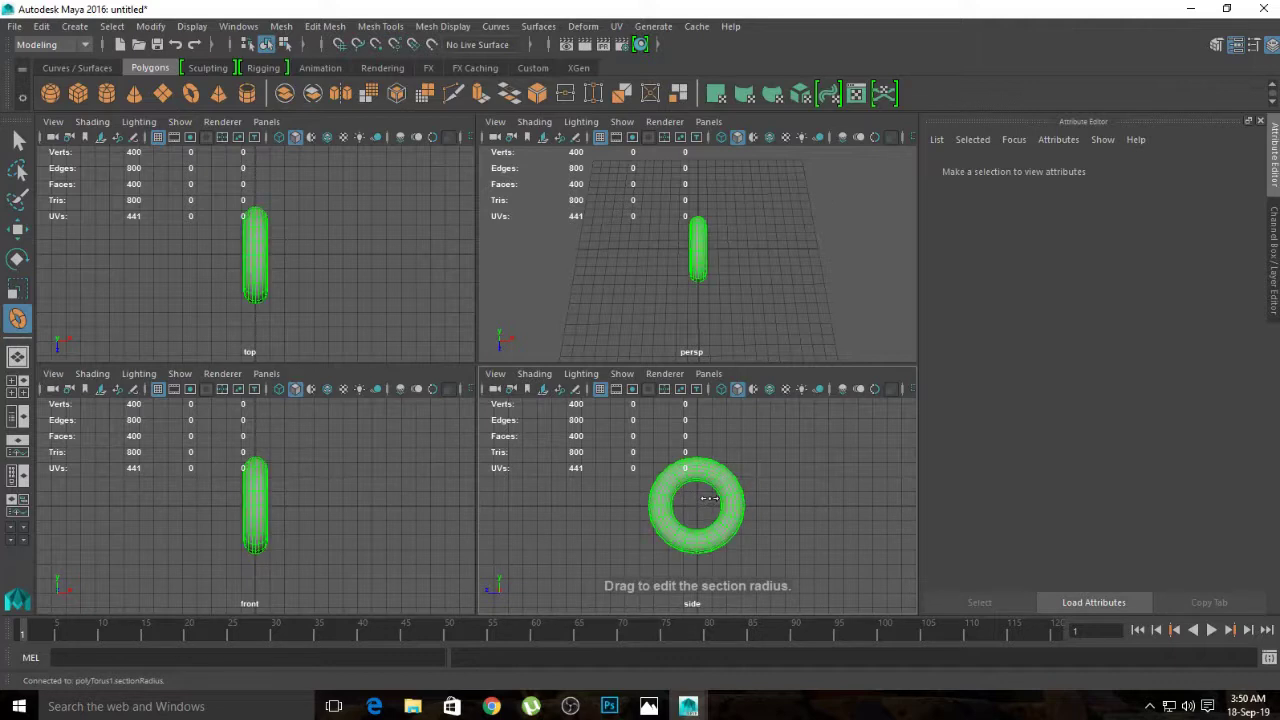
{"action": "left_click_drag", "start_coordinate": [708, 503], "coordinate": [722, 506]}
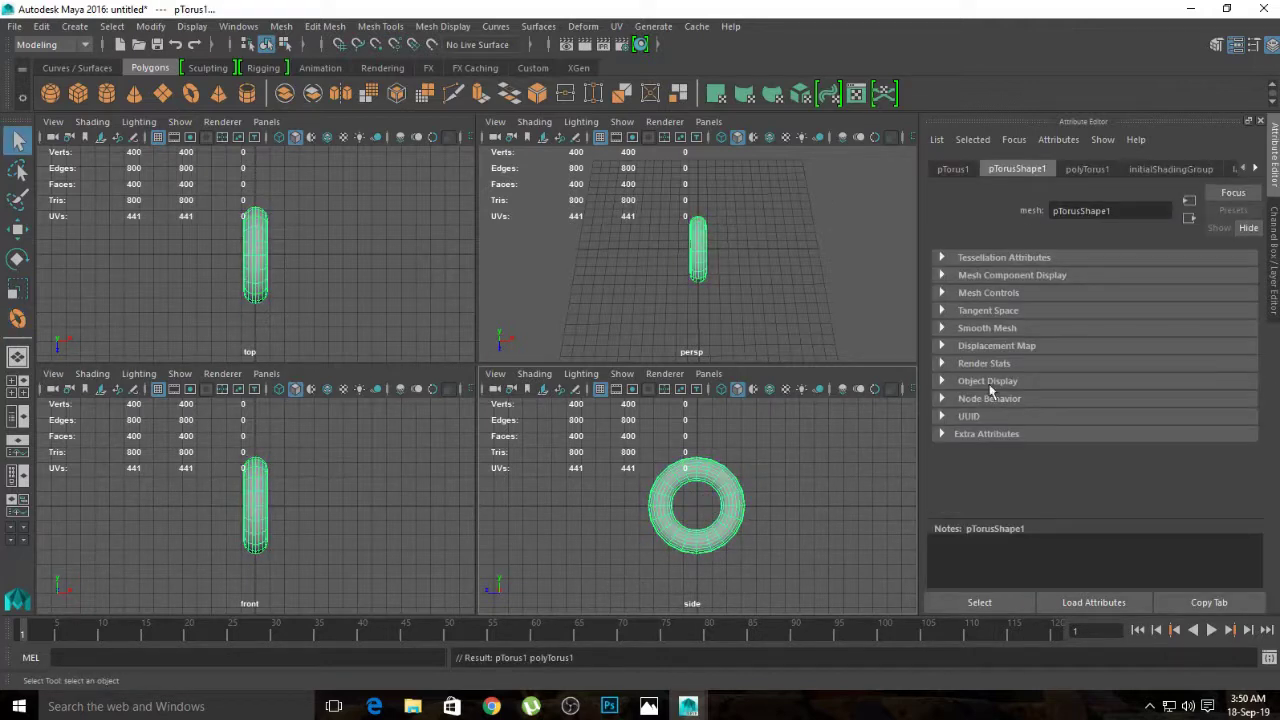
Step: Set polyTorus1's Subdivisions Axis and Height to 8, then switch the torus to vertex editing
{"action": "left_click", "coordinate": [1088, 170]}
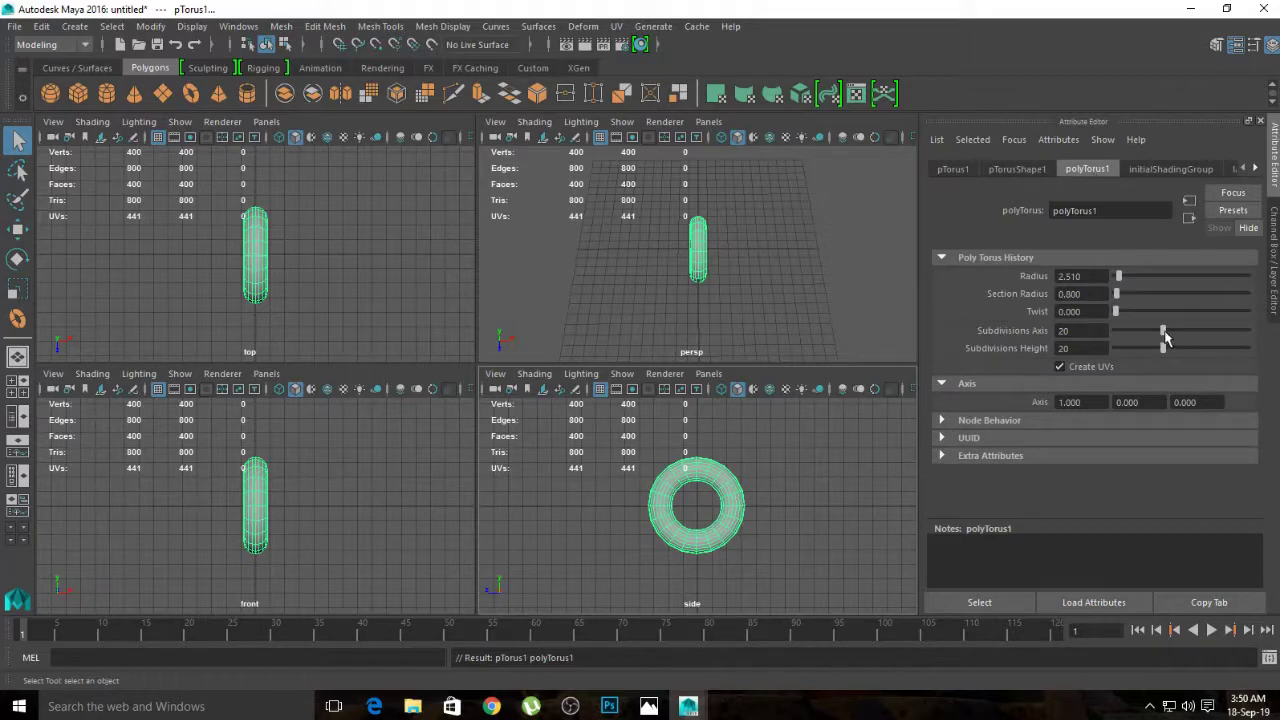
{"action": "left_click_drag", "start_coordinate": [1165, 337], "coordinate": [1130, 346]}
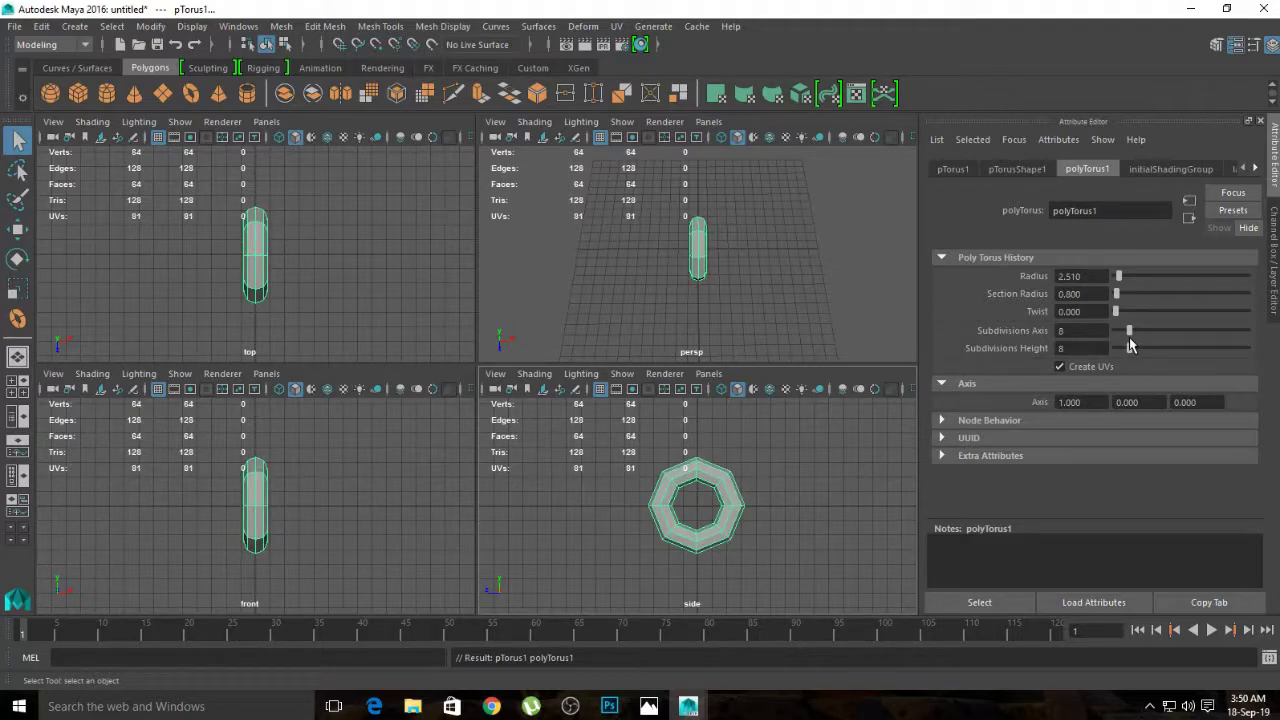
{"action": "right_click_drag", "start_coordinate": [718, 484], "coordinate": [633, 475]}
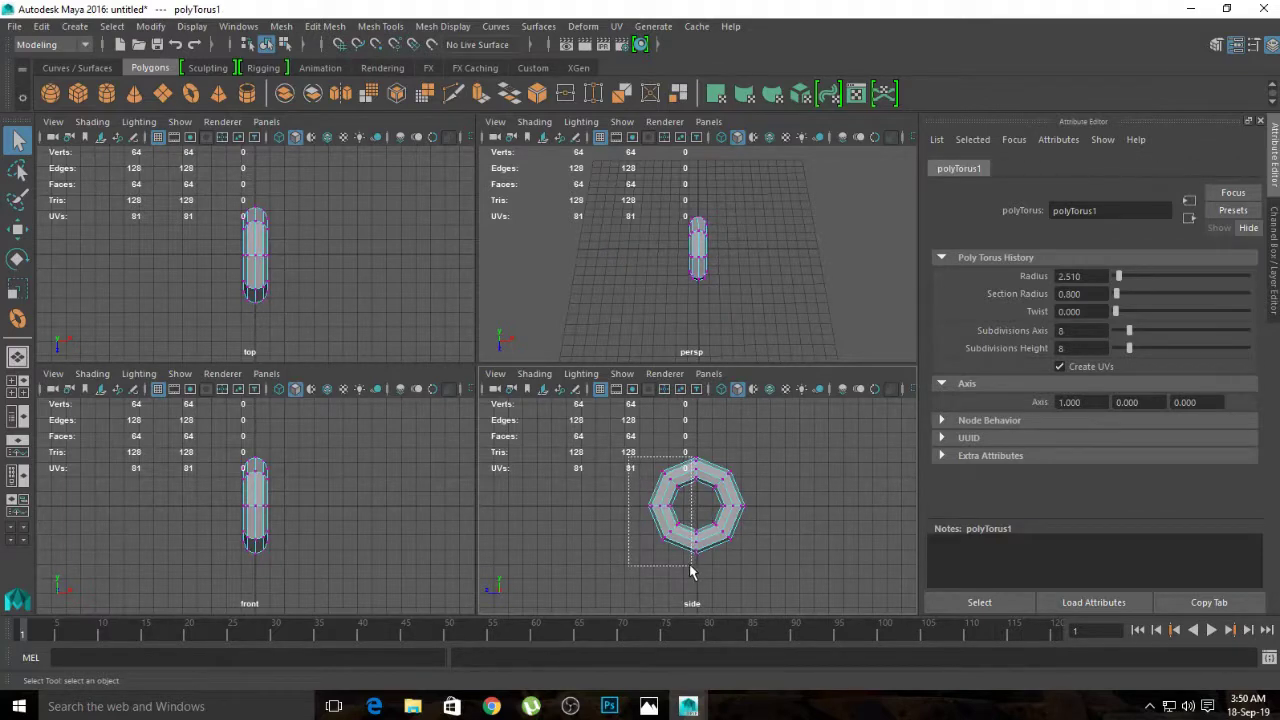
Step: Select the torus's side vertex rows, try a horizontal scale, then undo it and deselect
{"action": "left_click_drag", "start_coordinate": [690, 572], "coordinate": [640, 455]}
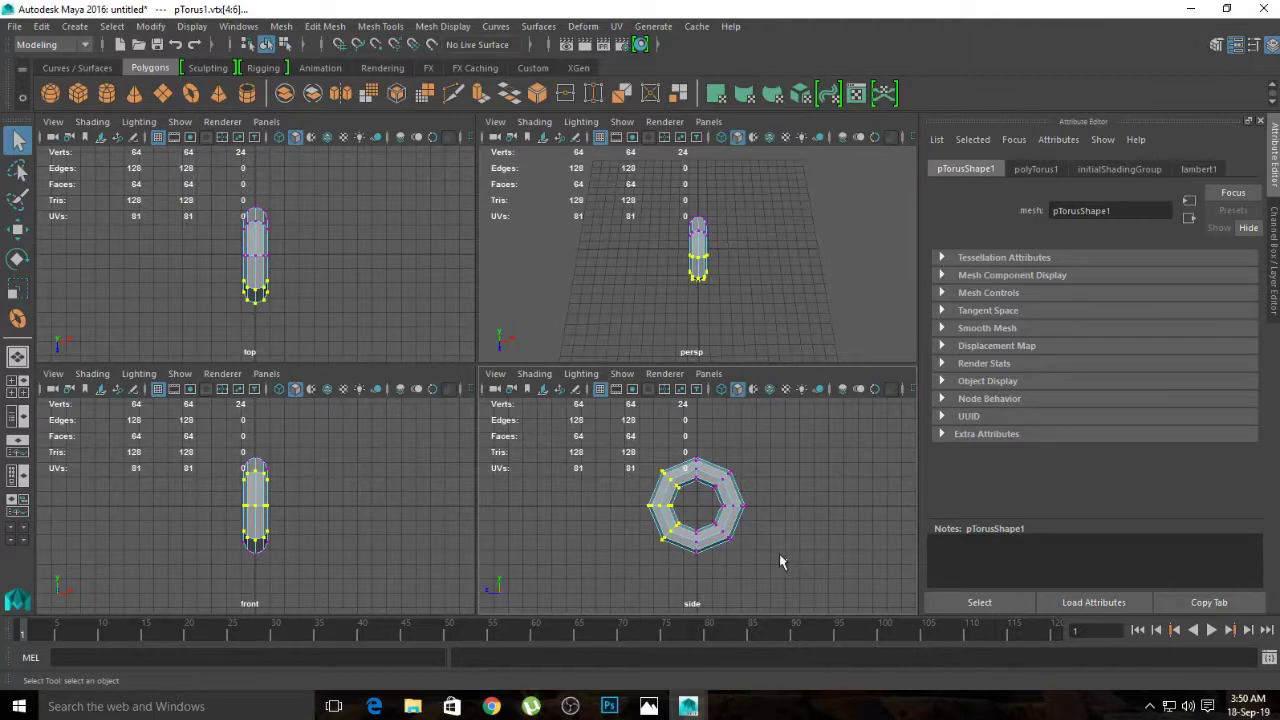
{"action": "left_click_drag", "start_coordinate": [710, 455], "coordinate": [710, 453], "text": "shift"}
{"action": "key", "text": "e"}
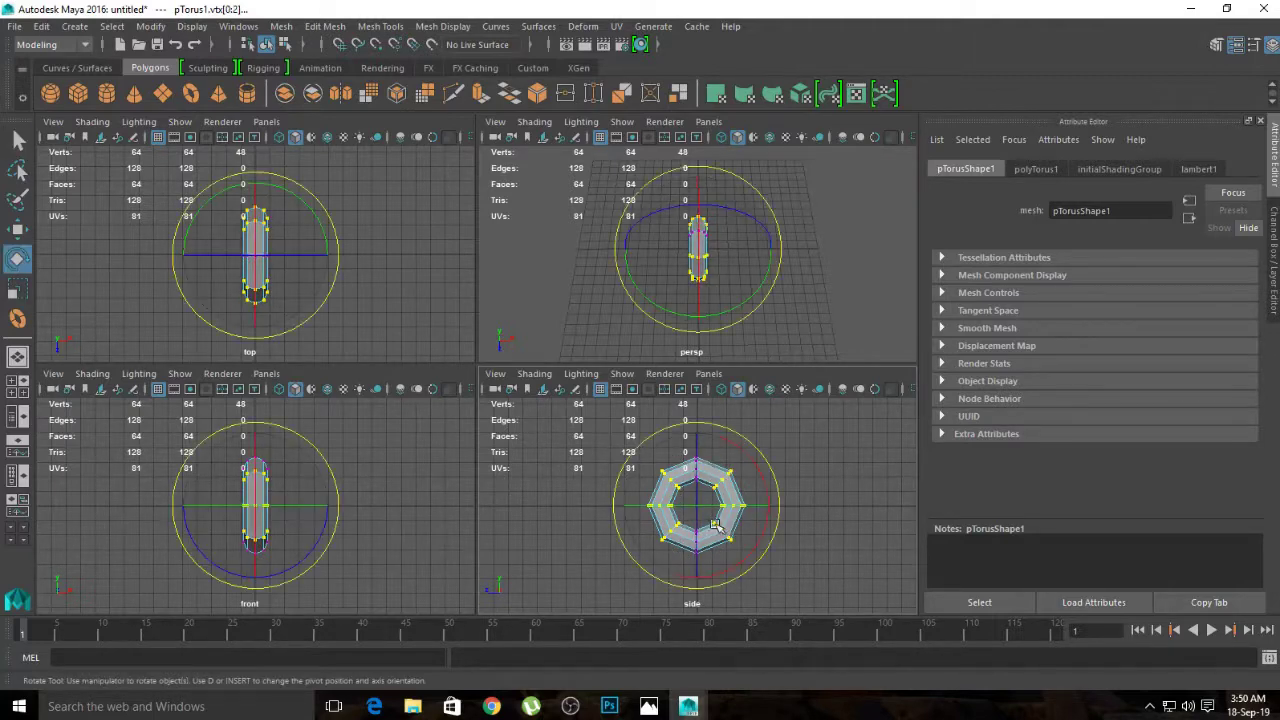
{"action": "key", "text": "r"}
{"action": "middle_click_drag", "start_coordinate": [623, 506], "coordinate": [568, 504]}
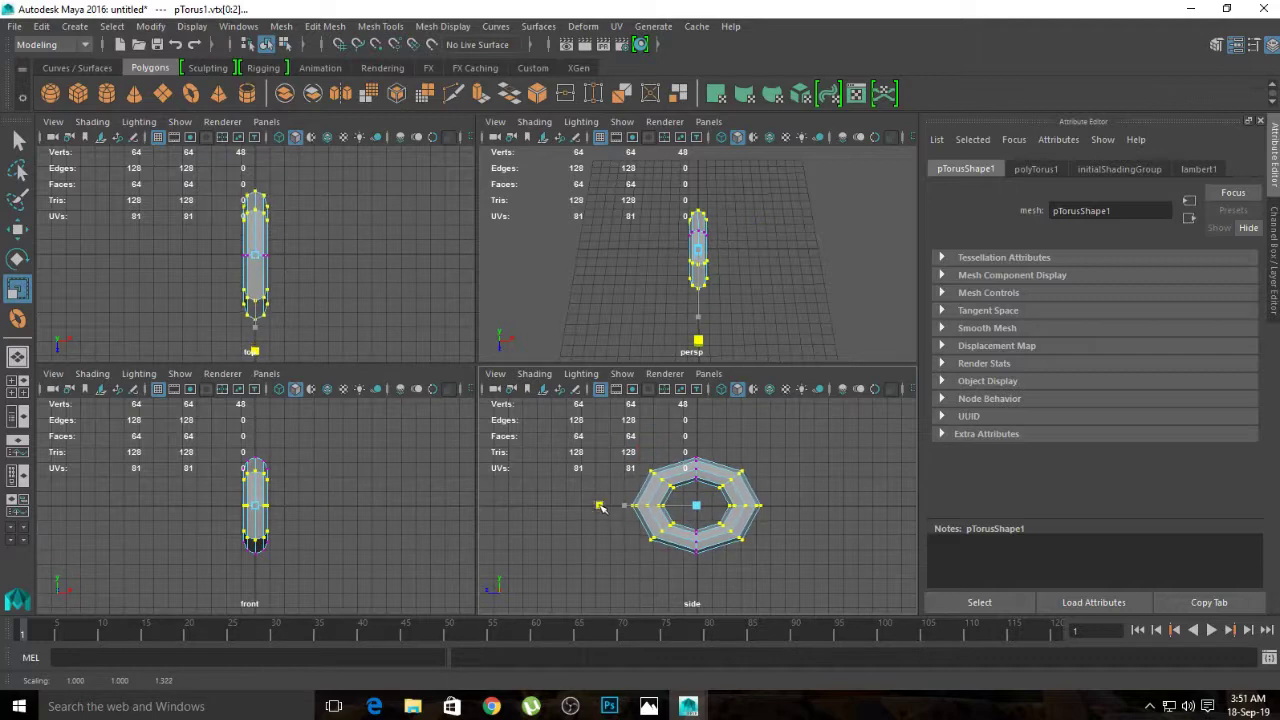
{"action": "key", "text": "ctrl+z"}
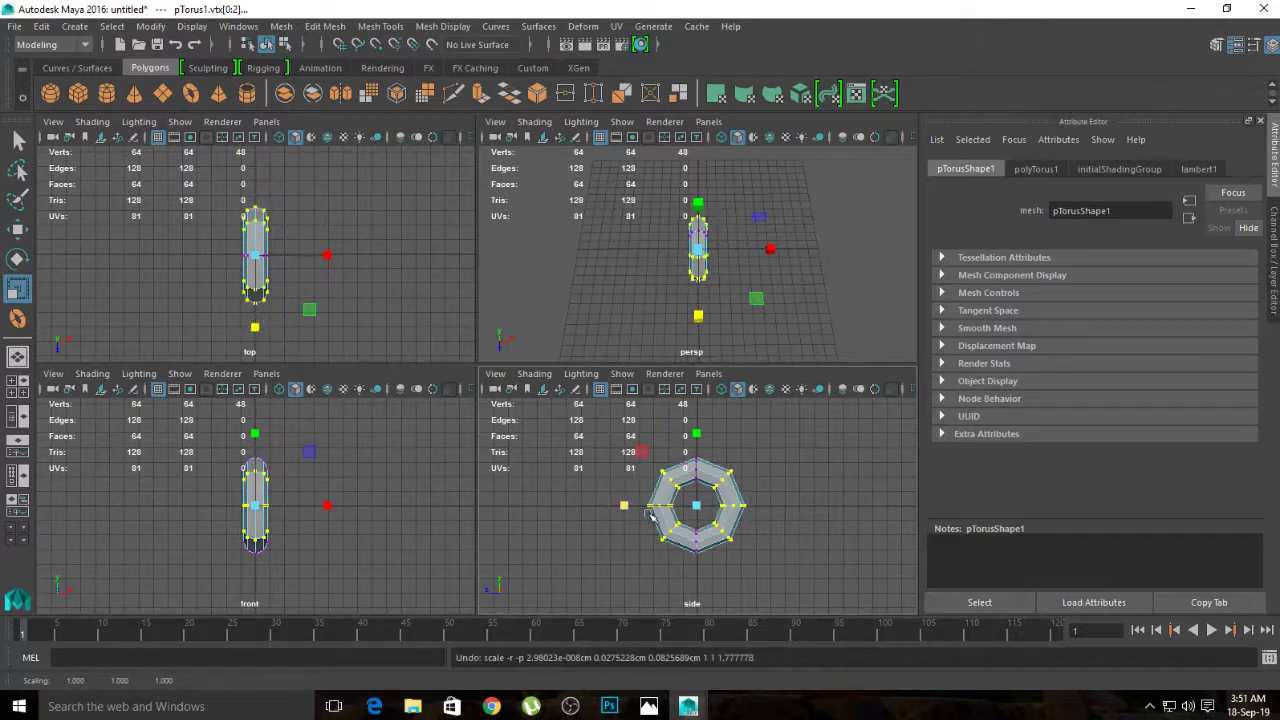
{"action": "key", "text": "ctrl+z"}
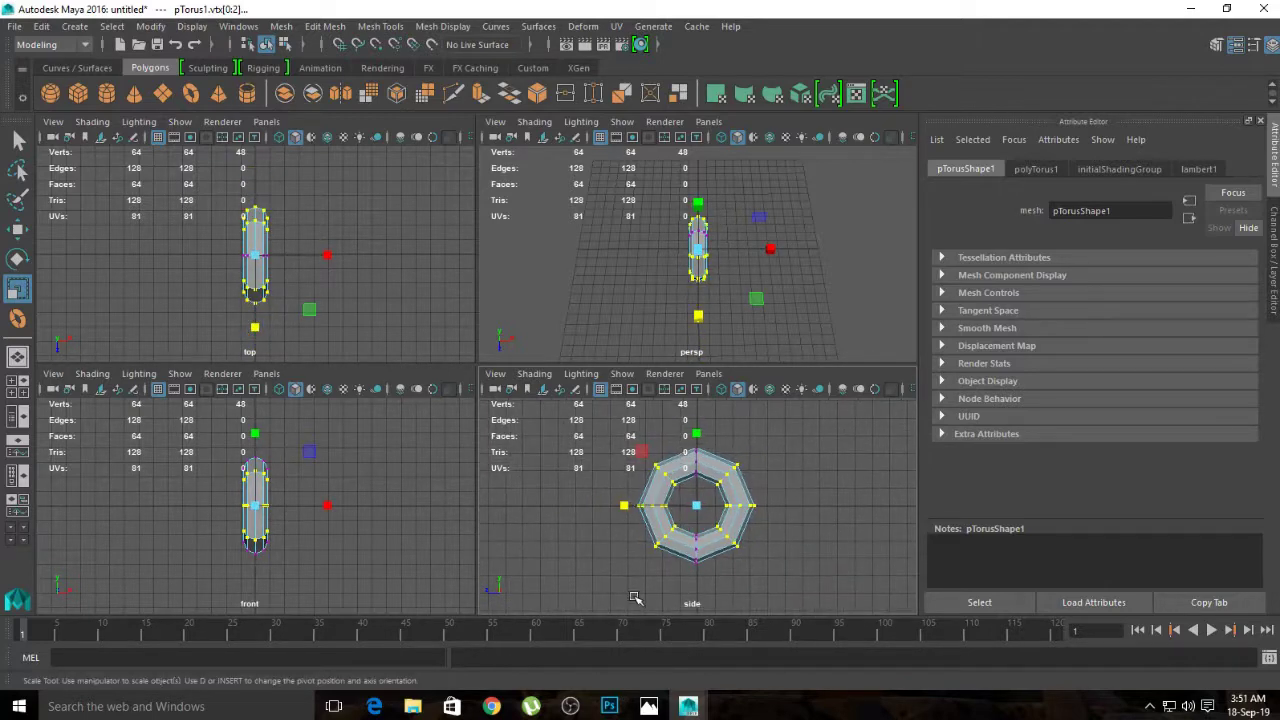
{"action": "left_click", "coordinate": [634, 598]}
Step: Pull the left and right vertex rows outward to stretch the torus into an oval
{"action": "left_click_drag", "start_coordinate": [620, 443], "coordinate": [680, 580]}
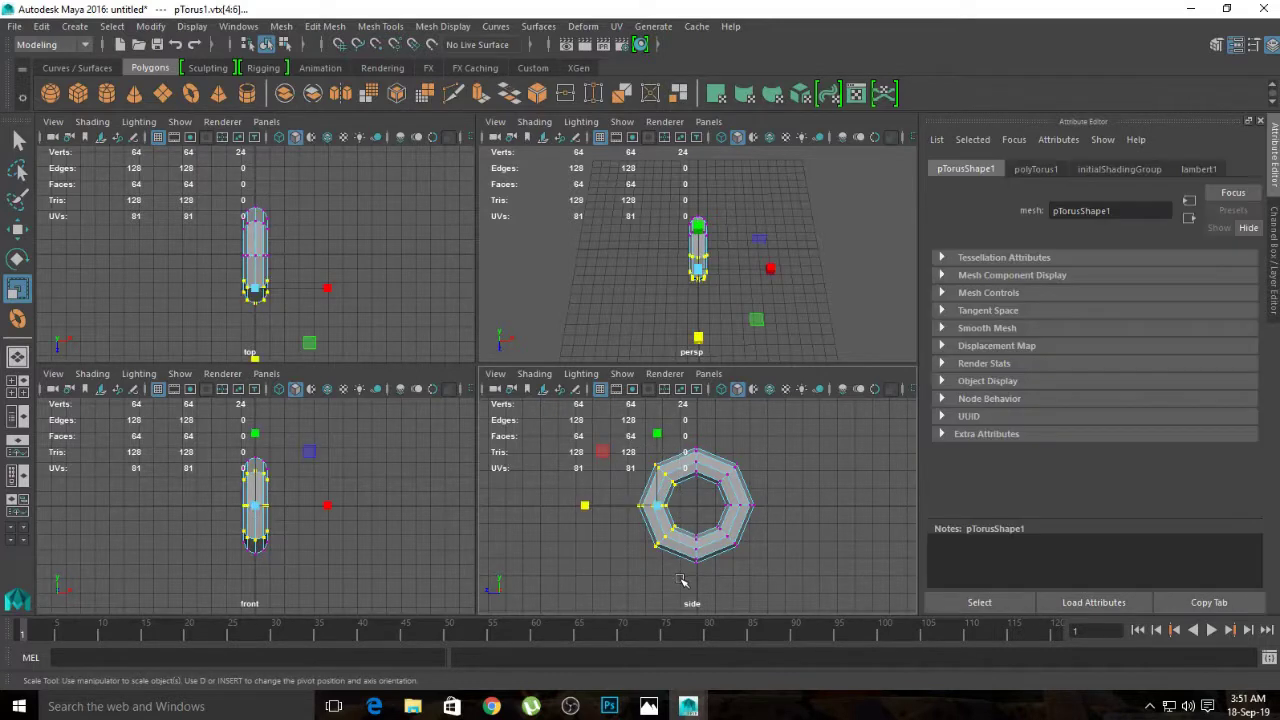
{"action": "key", "text": "w"}
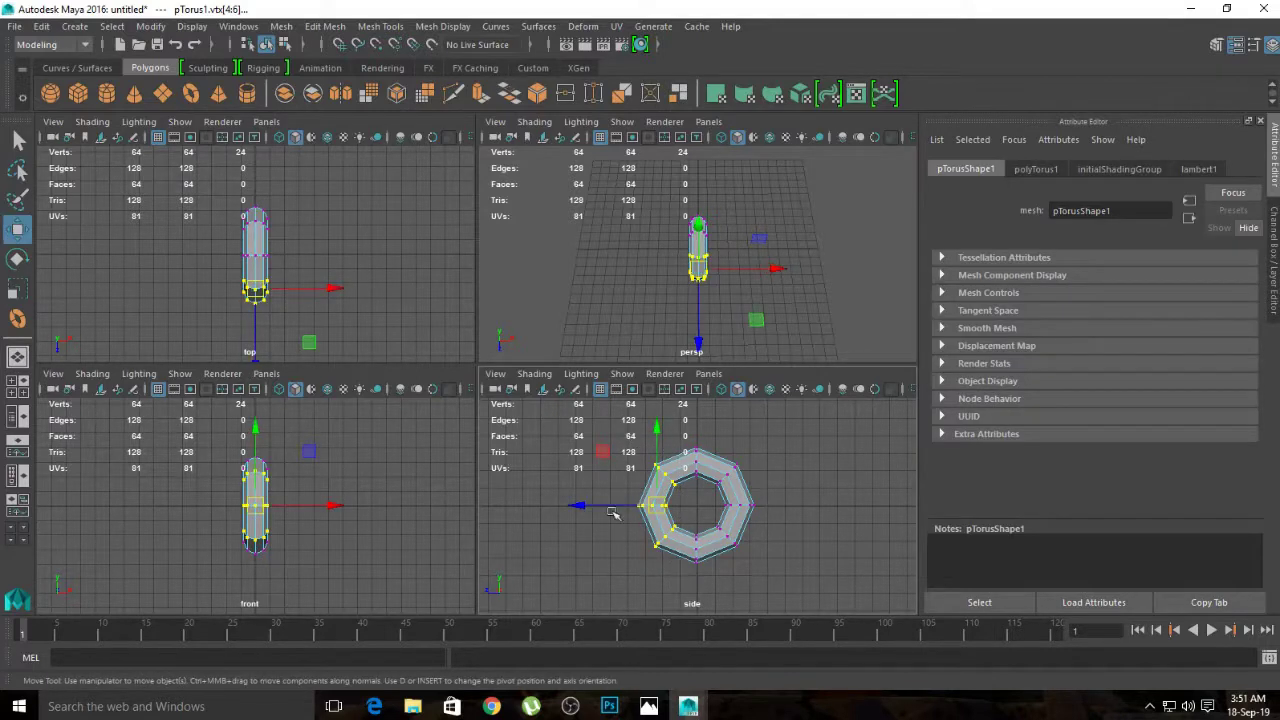
{"action": "left_click_drag", "start_coordinate": [586, 507], "coordinate": [537, 505]}
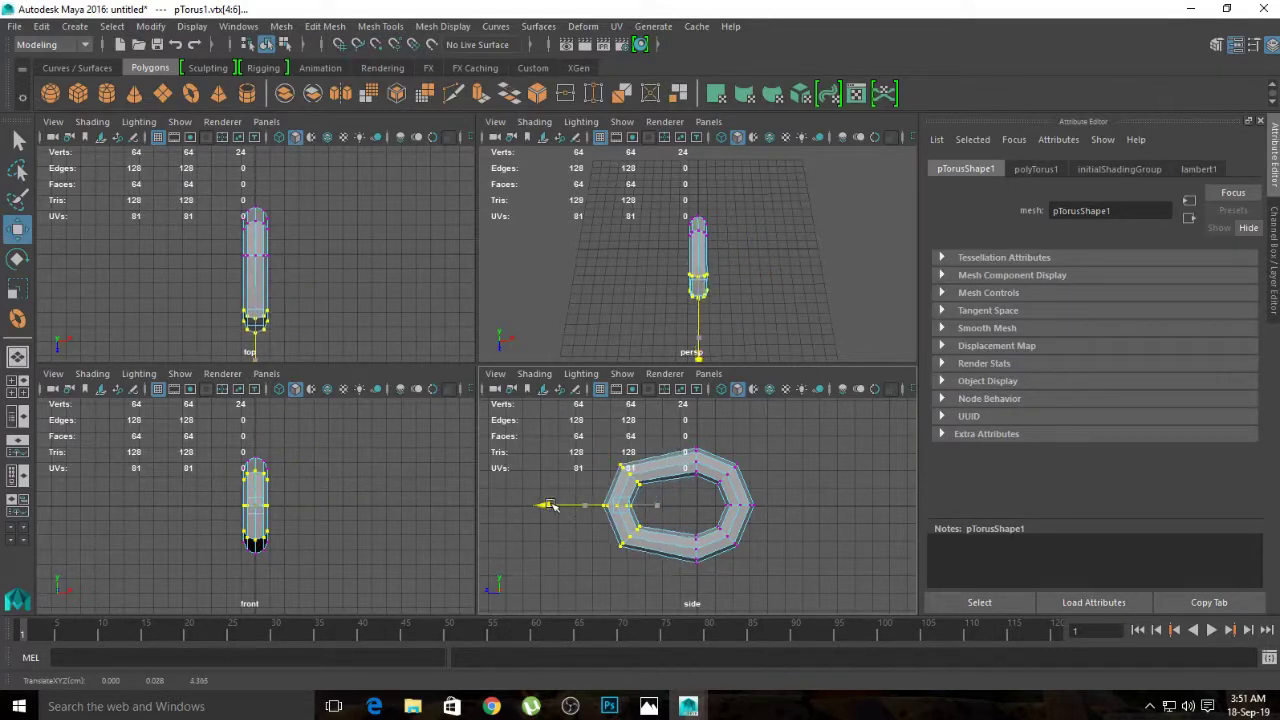
{"action": "left_click_drag", "start_coordinate": [535, 505], "coordinate": [557, 505]}
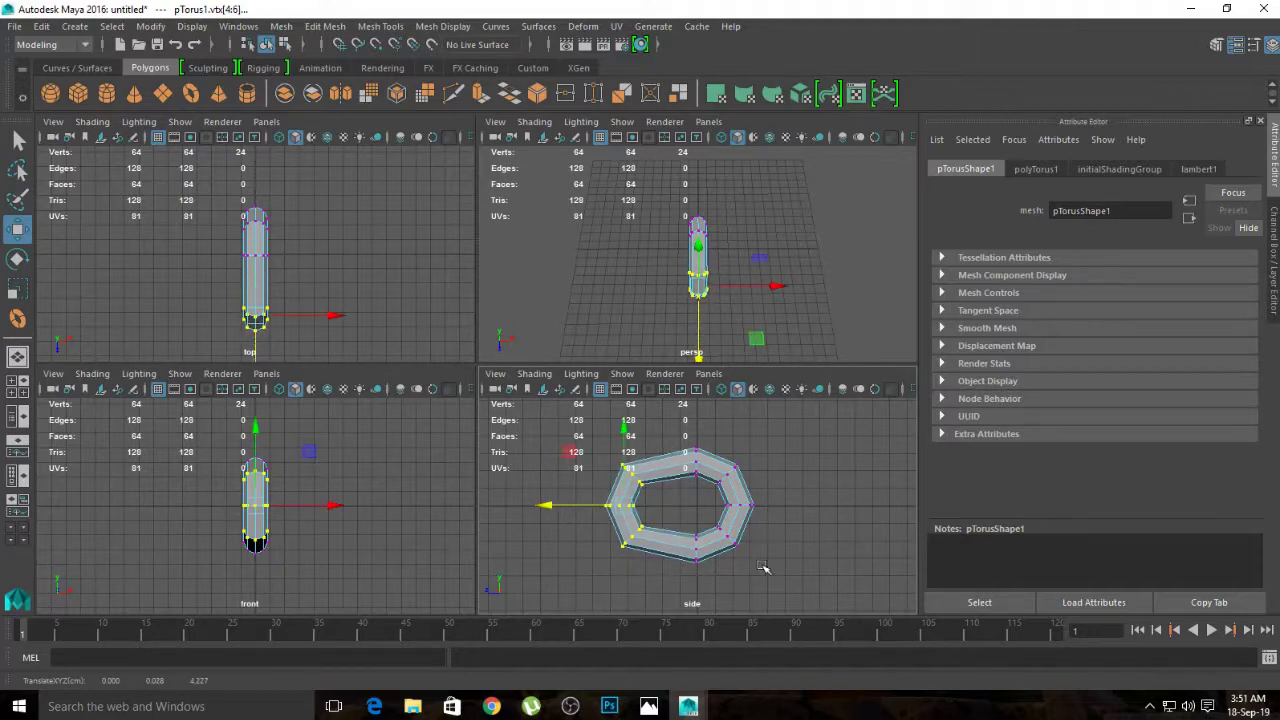
{"action": "left_click_drag", "start_coordinate": [781, 566], "coordinate": [712, 458]}
{"action": "mouse_move", "coordinate": [662, 506]}
{"action": "left_mouse_down"}
{"action": "mouse_move", "coordinate": [705, 508]}
{"action": "mouse_move", "coordinate": [688, 515]}
{"action": "left_mouse_up"}
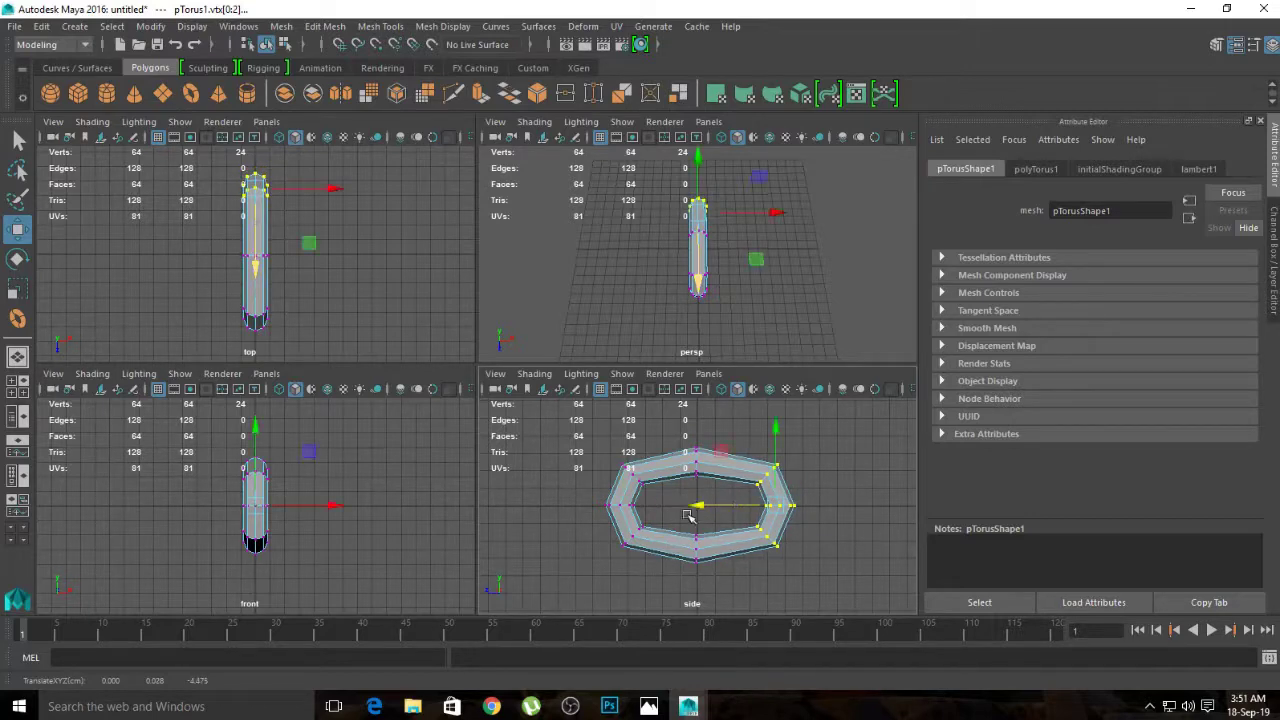
Step: Readjust the left vertices outward, undoing the stray vertex moves
{"action": "left_click_drag", "start_coordinate": [606, 458], "coordinate": [652, 562]}
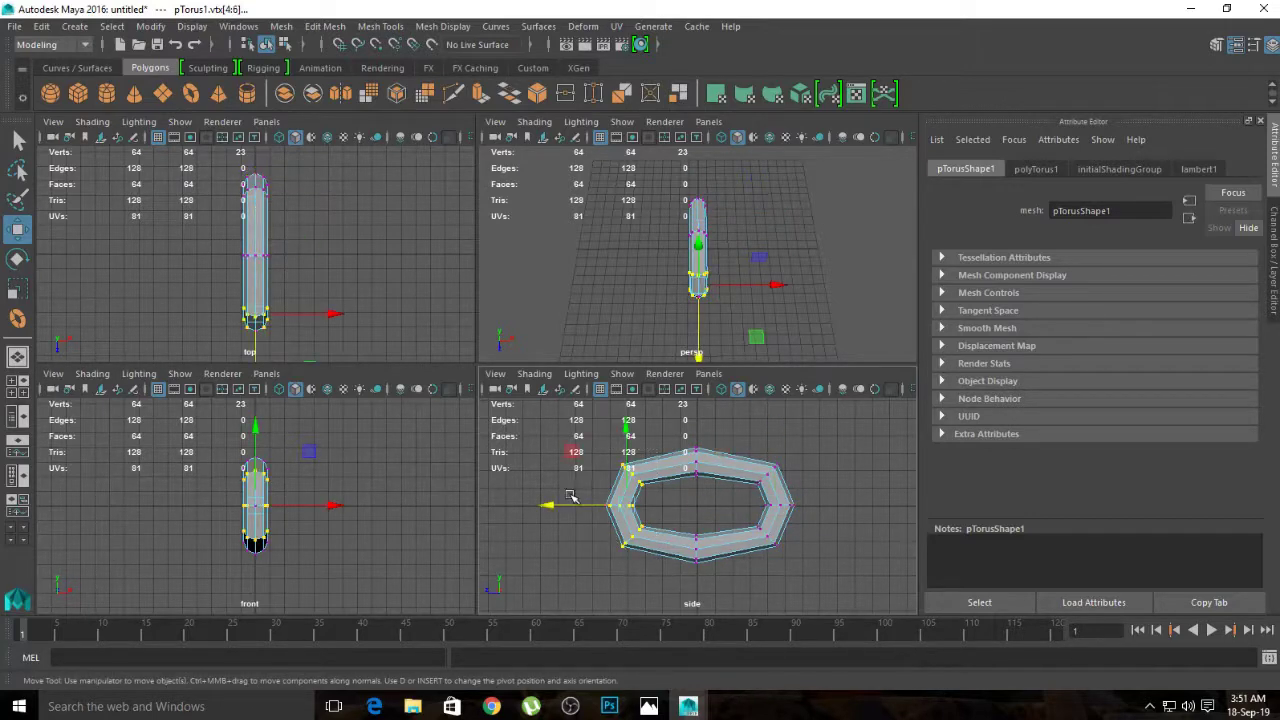
{"action": "left_click", "coordinate": [564, 512]}
{"action": "key", "text": "ctrl+z"}
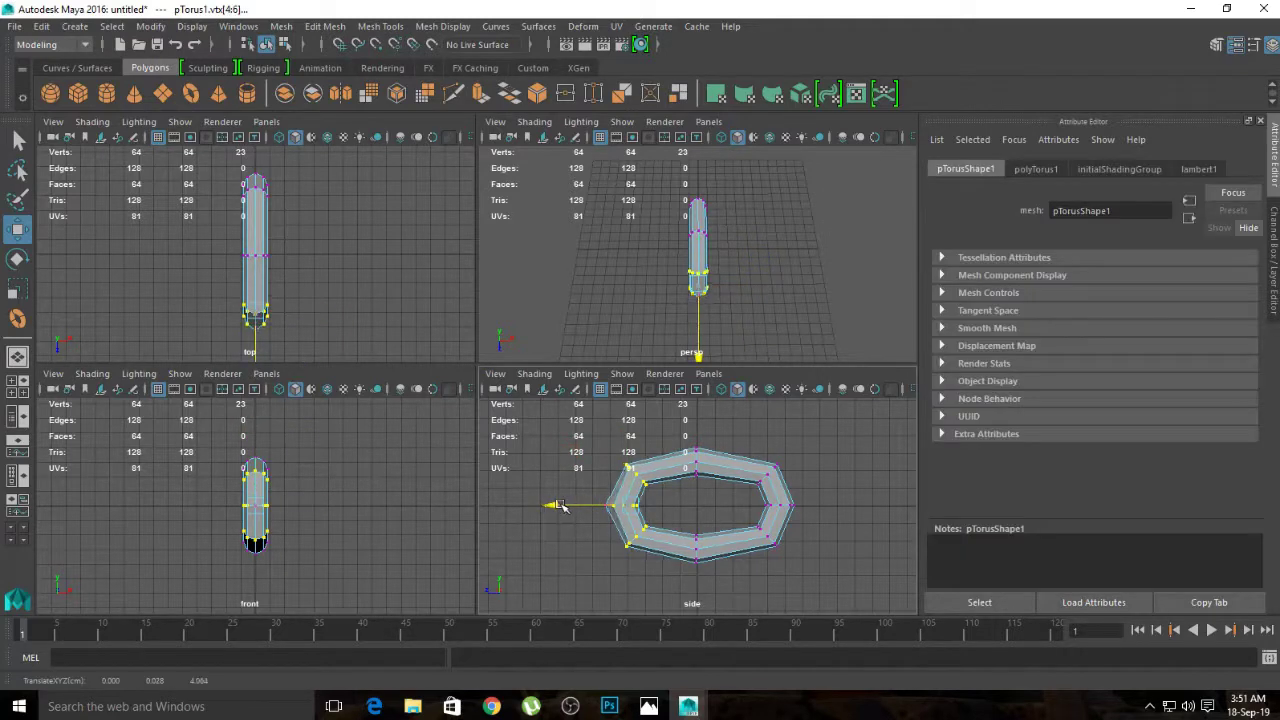
{"action": "key", "text": "ctrl+z"}
{"action": "mouse_move", "coordinate": [568, 487]}
{"action": "left_mouse_down"}
{"action": "mouse_move", "coordinate": [657, 563]}
{"action": "mouse_move", "coordinate": [580, 432]}
{"action": "left_mouse_up"}
{"action": "key", "text": "ctrl+z"}
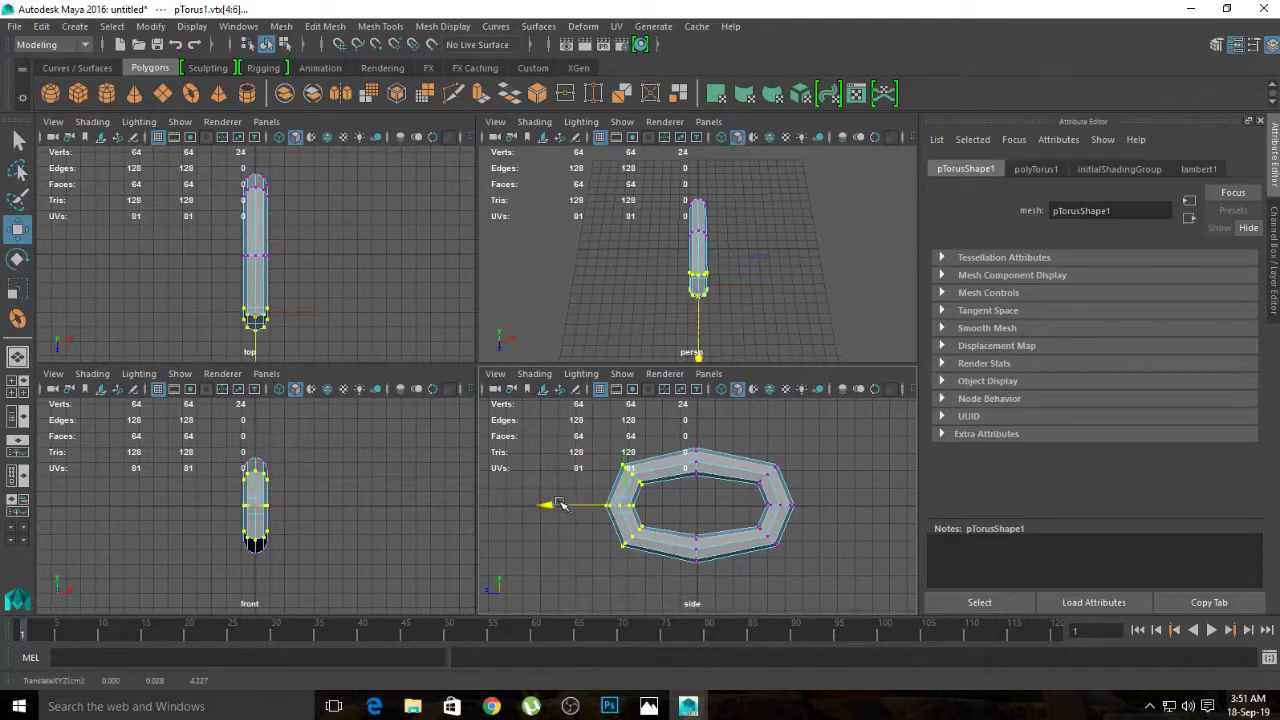
{"action": "left_click_drag", "start_coordinate": [580, 505], "coordinate": [570, 508]}
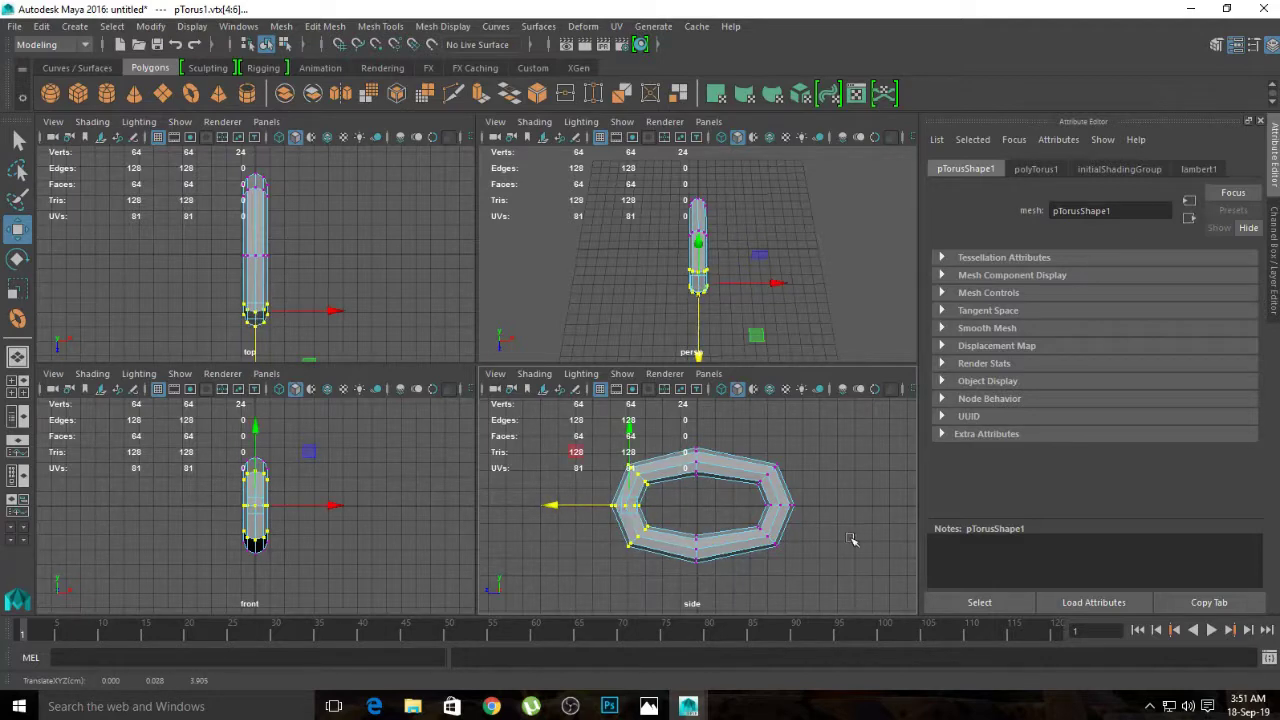
{"action": "left_click", "coordinate": [815, 505]}
Step: Maximize the perspective view, return the torus to object mode and select it
{"action": "key", "text": "space"}
{"action": "mouse_move", "coordinate": [643, 306]}
{"action": "left_mouse_down", "text": "alt"}
{"action": "mouse_move", "coordinate": [426, 266]}
{"action": "mouse_move", "coordinate": [585, 287]}
{"action": "left_mouse_up", "text": "alt"}
{"action": "scroll", "coordinate": [585, 287], "scroll_direction": "up", "scroll_amount": 3}
{"action": "left_click", "coordinate": [528, 288]}
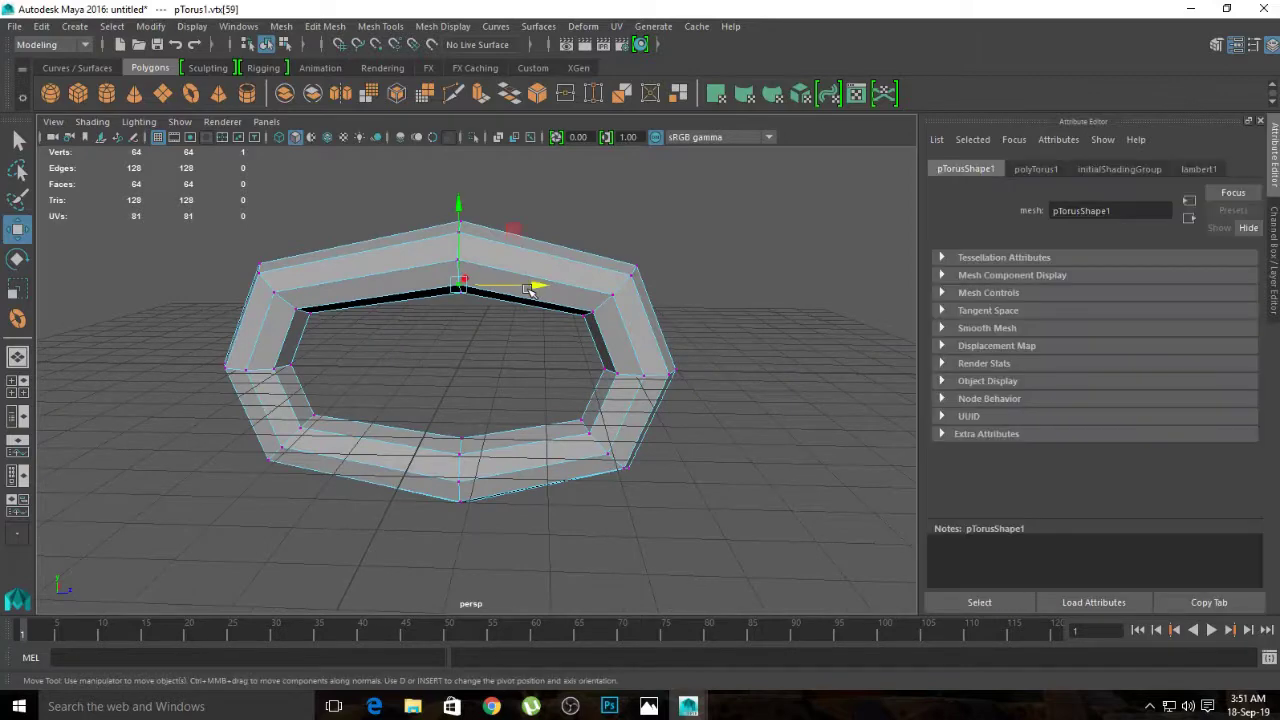
{"action": "right_click_drag", "start_coordinate": [533, 260], "coordinate": [577, 247]}
{"action": "left_click", "coordinate": [554, 271]}
Step: Check the torus with smooth preview on and off, then return to four views
{"action": "key", "text": "3"}
{"action": "left_click", "coordinate": [650, 279]}
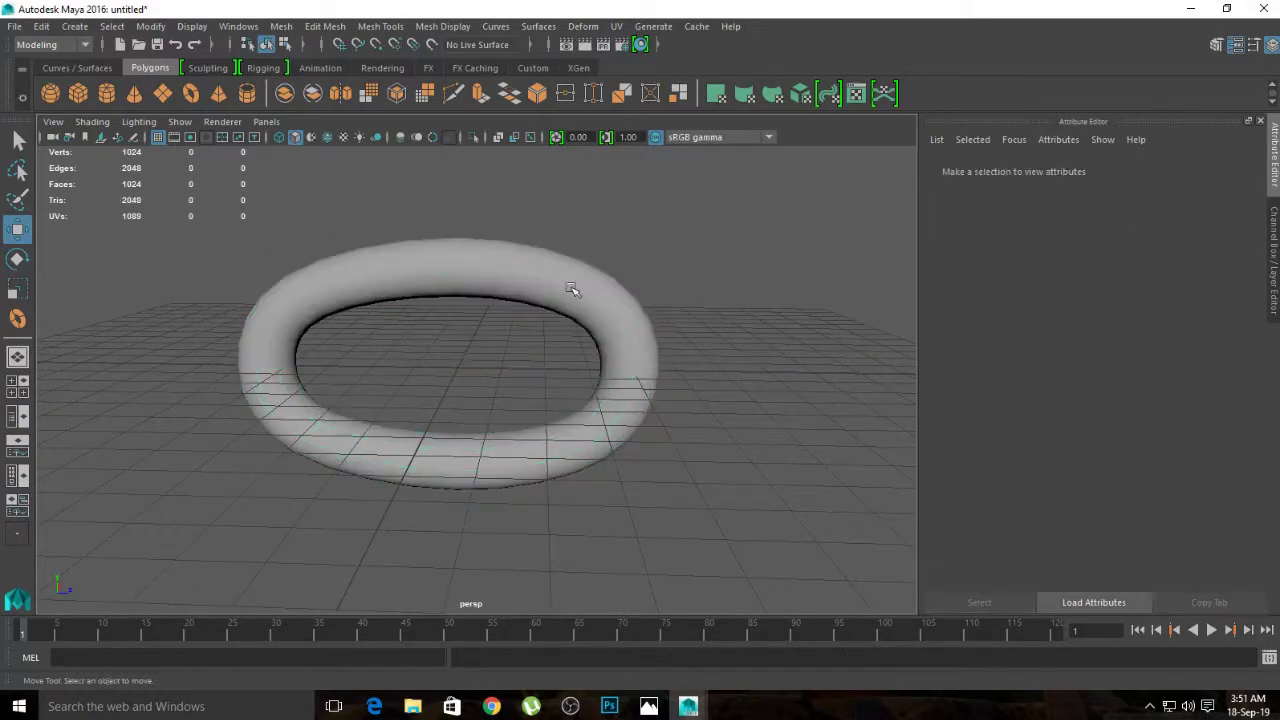
{"action": "left_click", "coordinate": [547, 293]}
{"action": "key", "text": "1"}
{"action": "key", "text": "space"}
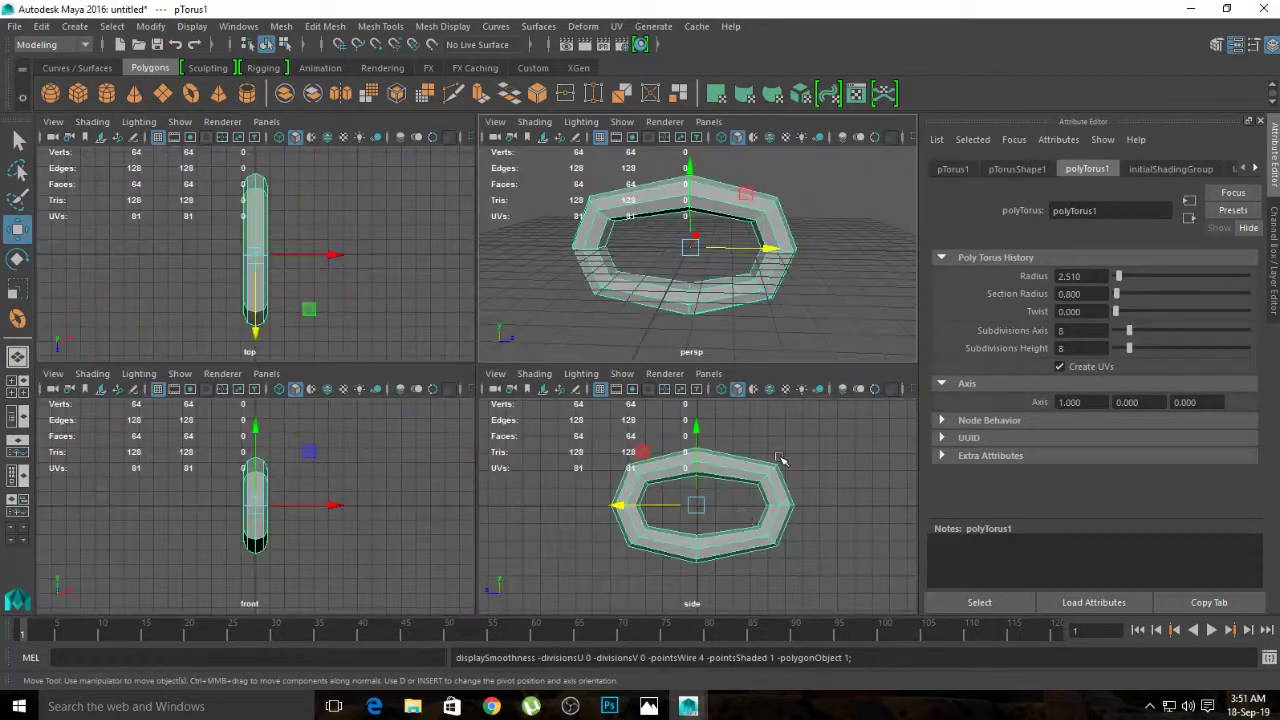
Step: Select the link's vertices in the side view and adjust their position
{"action": "right_click_drag", "start_coordinate": [735, 255], "coordinate": [688, 283]}
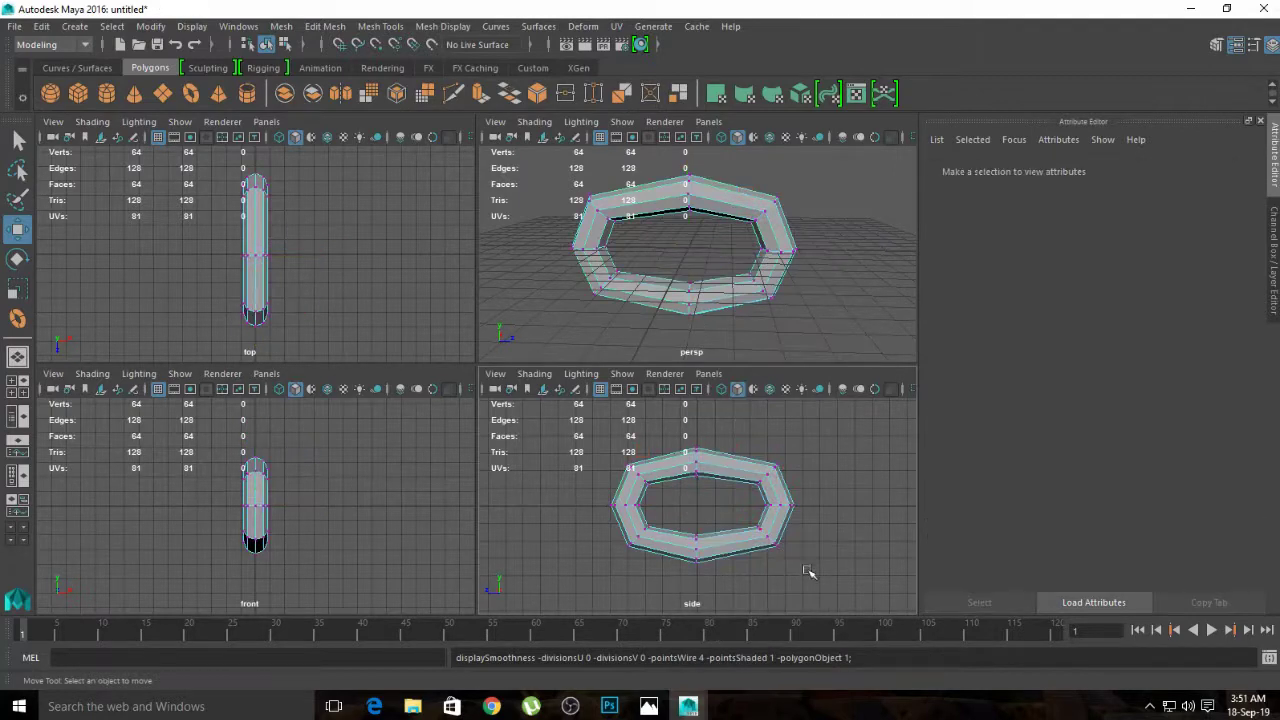
{"action": "left_click_drag", "start_coordinate": [827, 574], "coordinate": [735, 445]}
{"action": "left_click", "coordinate": [713, 500]}
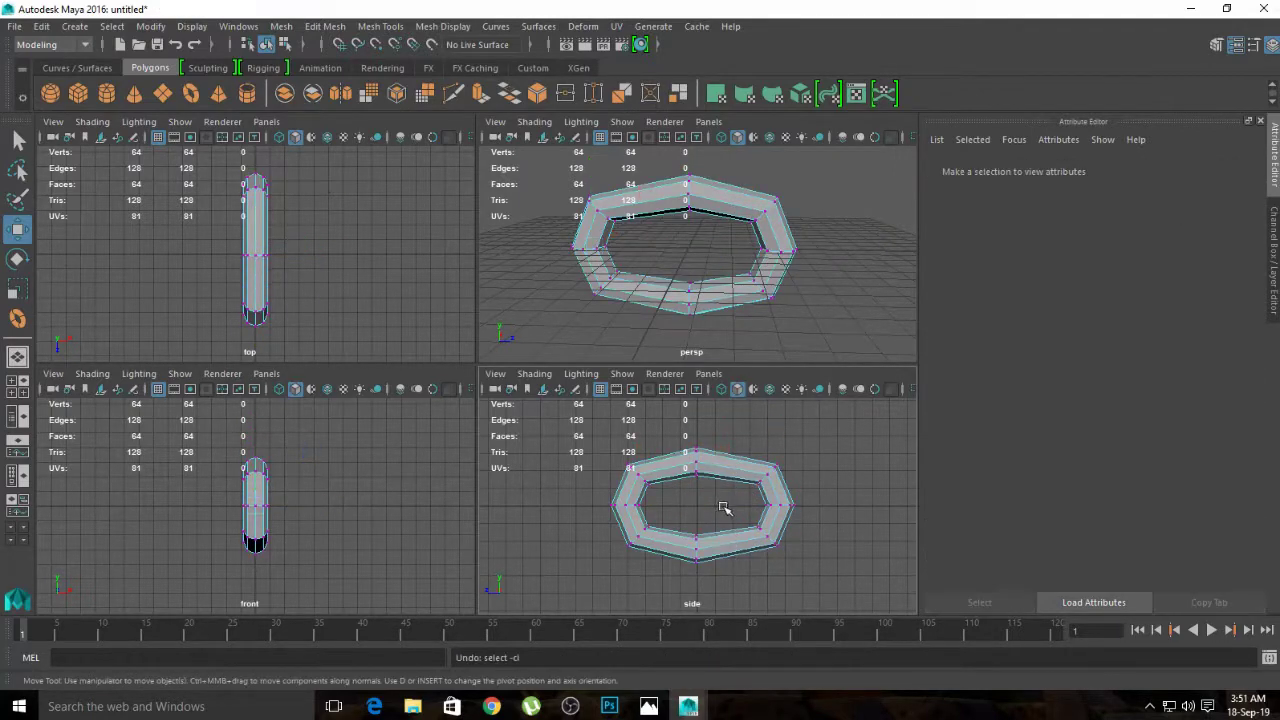
{"action": "key", "text": "ctrl+z"}
{"action": "left_click_drag", "start_coordinate": [714, 508], "coordinate": [800, 551]}
{"action": "left_click", "coordinate": [800, 551]}
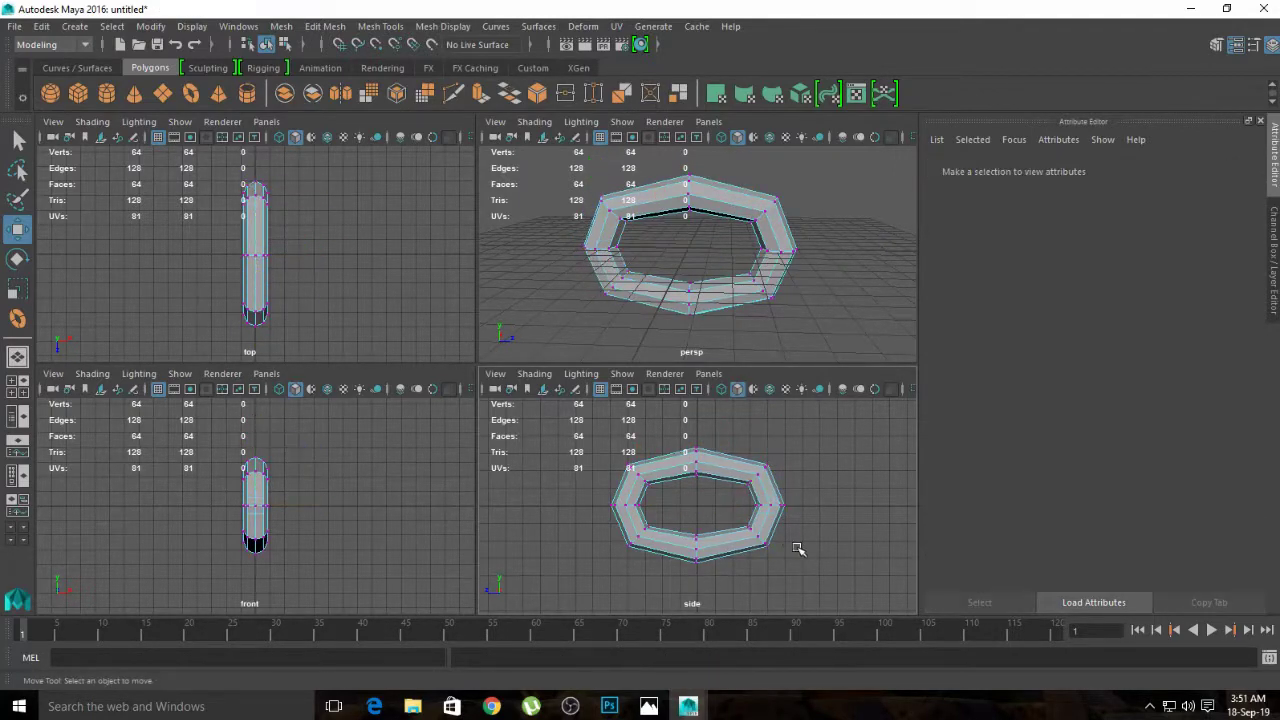
Step: Recheck the smooth preview, return to object mode, and duplicate the octagonal link as pTorus2
{"action": "key", "text": "3"}
{"action": "left_click", "coordinate": [772, 505]}
{"action": "key", "text": "1"}
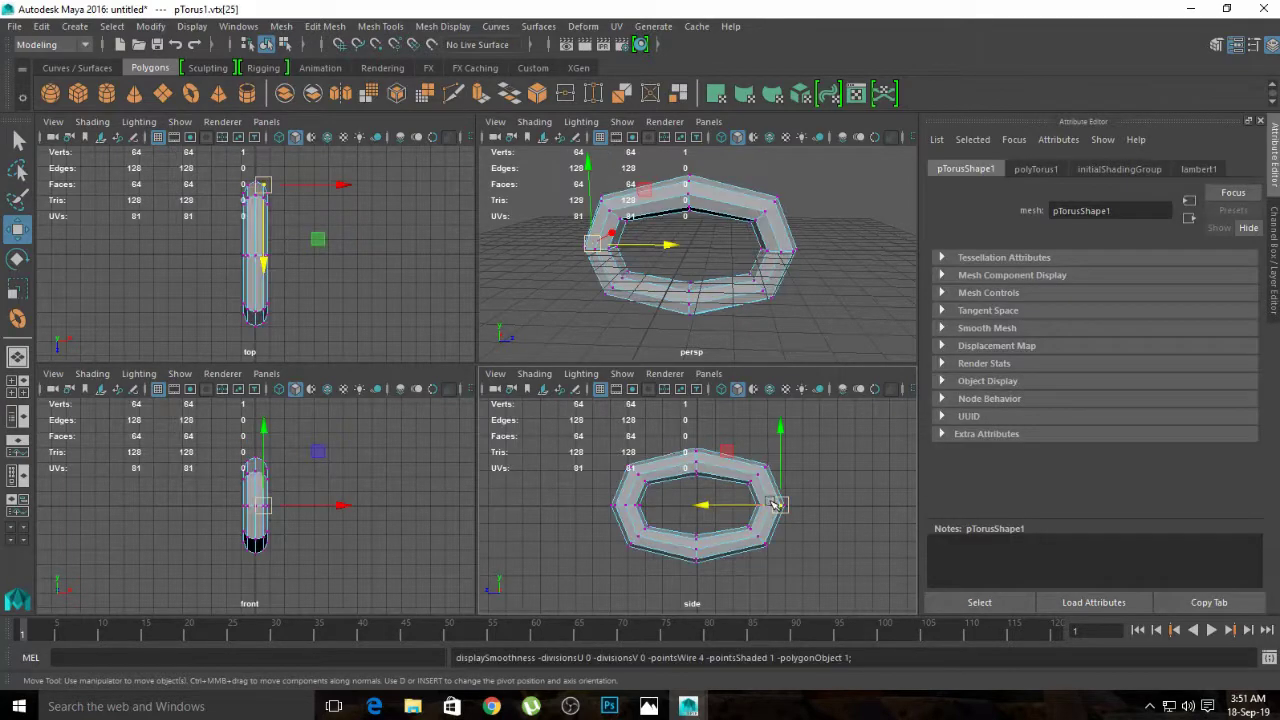
{"action": "key", "text": "space"}
{"action": "right_click_drag", "start_coordinate": [533, 310], "coordinate": [606, 236]}
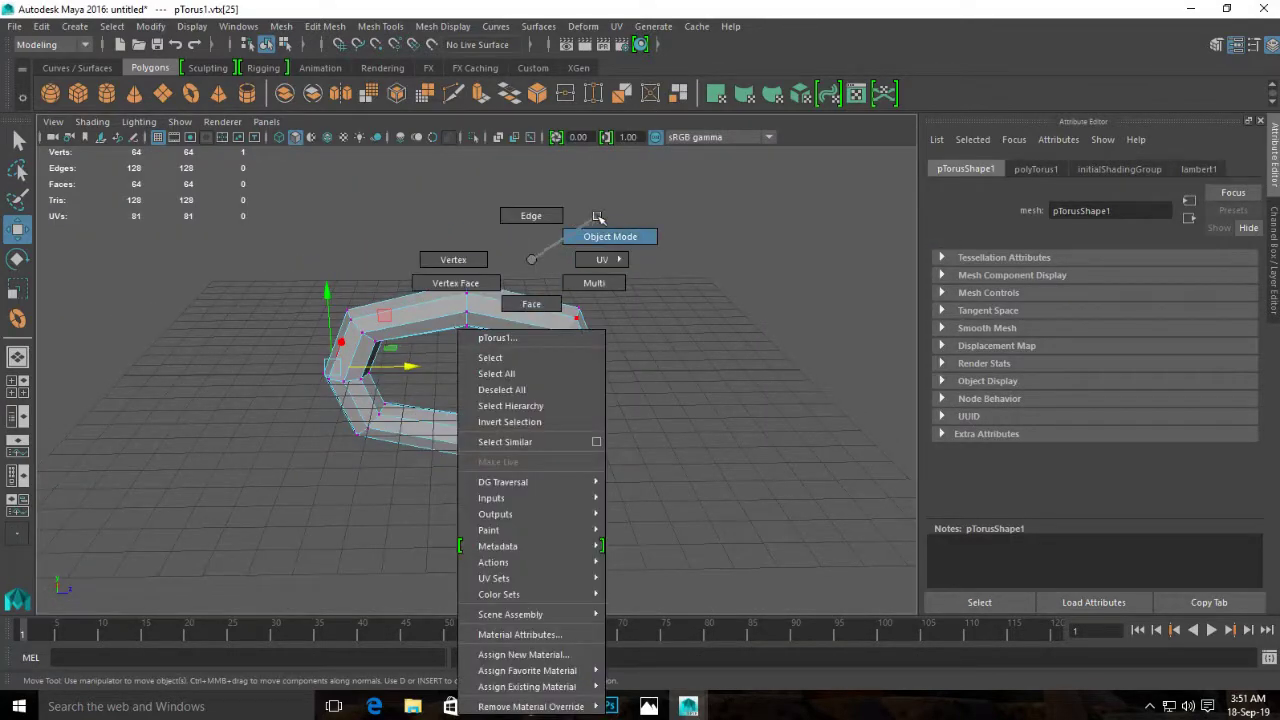
{"action": "key", "text": "space"}
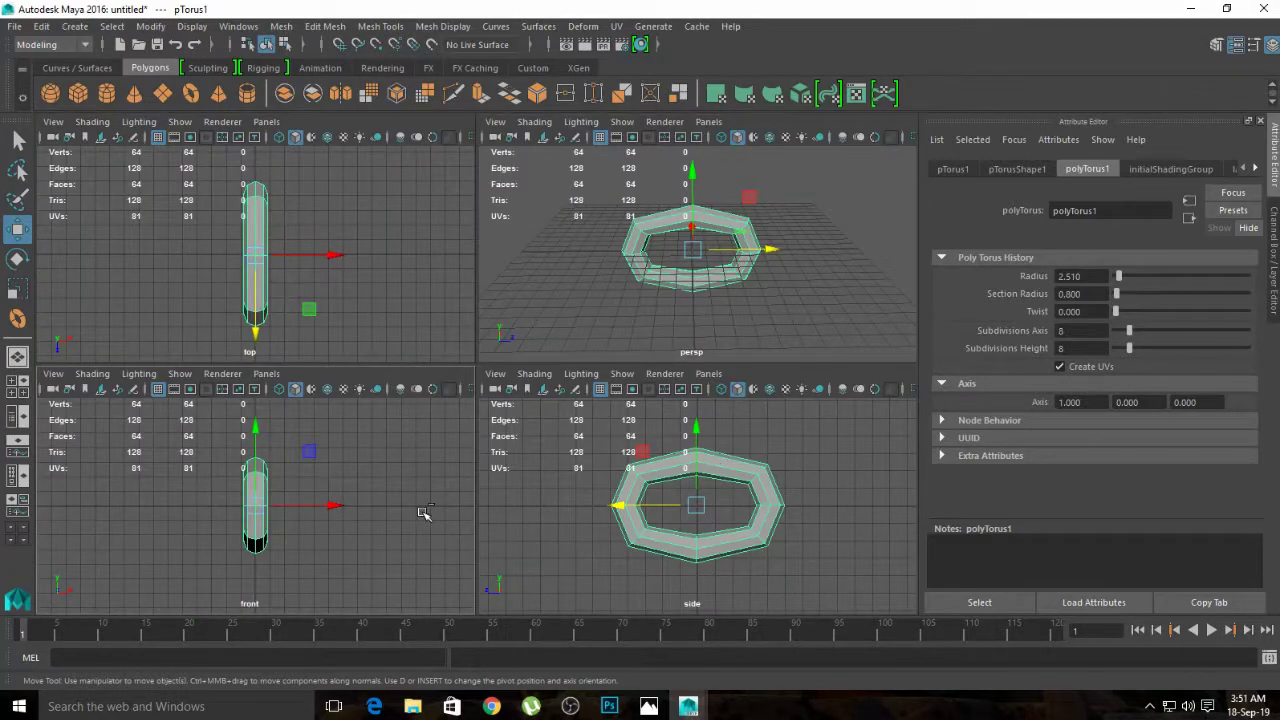
{"action": "key", "text": "ctrl+d"}
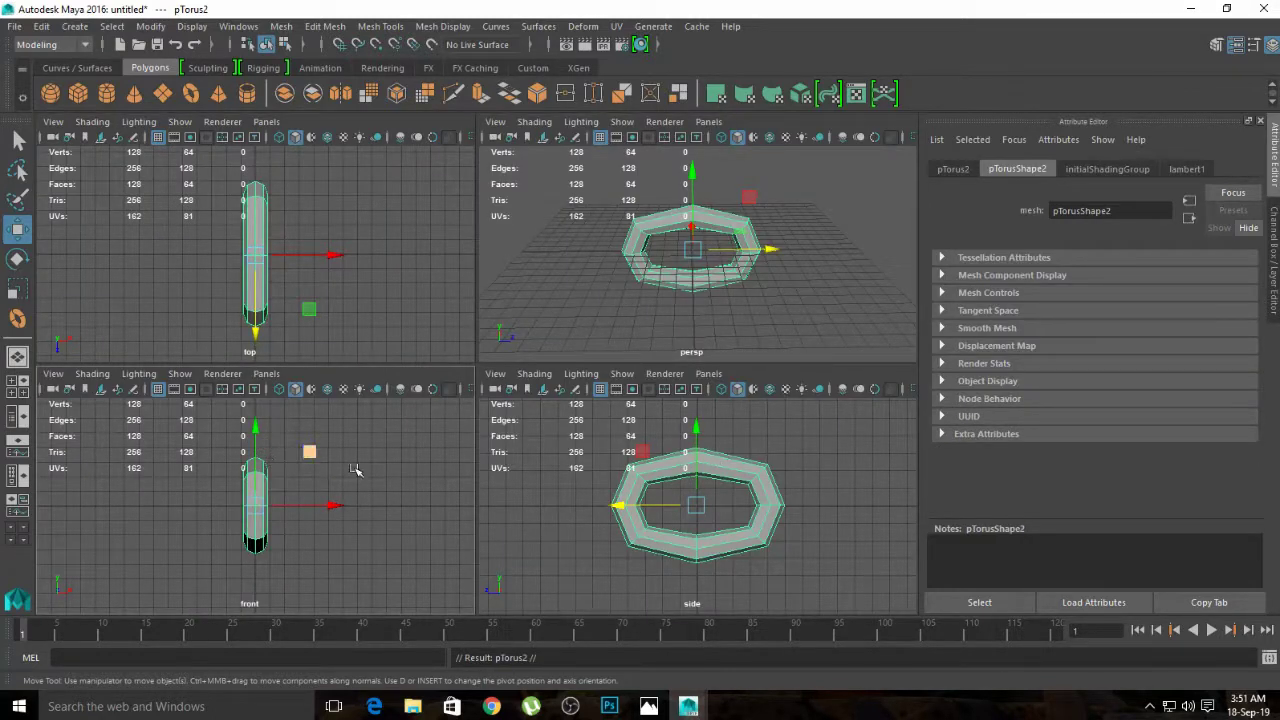
Step: Slide pTorus2 sideways along Z and rotate it about -90° on Z to interlock with pTorus1
{"action": "left_click_drag", "start_coordinate": [630, 503], "coordinate": [520, 502]}
{"action": "key", "text": "e"}
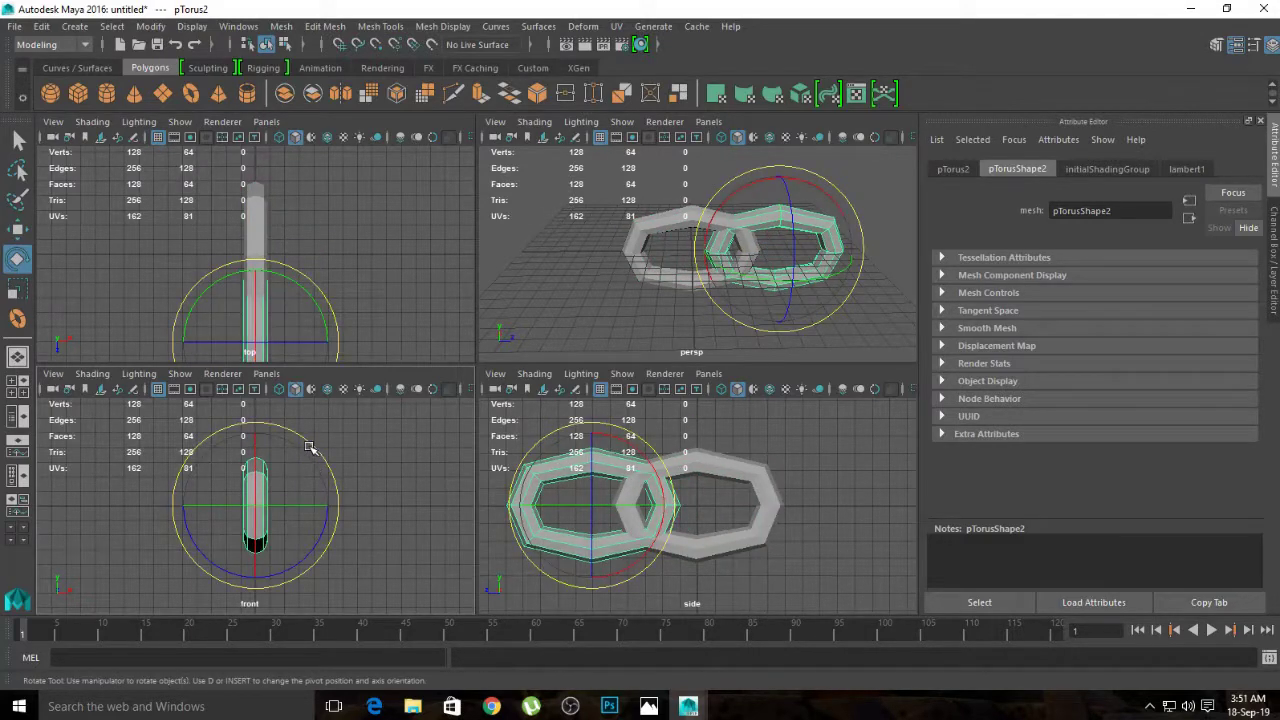
{"action": "mouse_move", "coordinate": [268, 426]}
{"action": "left_mouse_down"}
{"action": "mouse_move", "coordinate": [323, 462]}
{"action": "mouse_move", "coordinate": [341, 510]}
{"action": "left_mouse_up"}
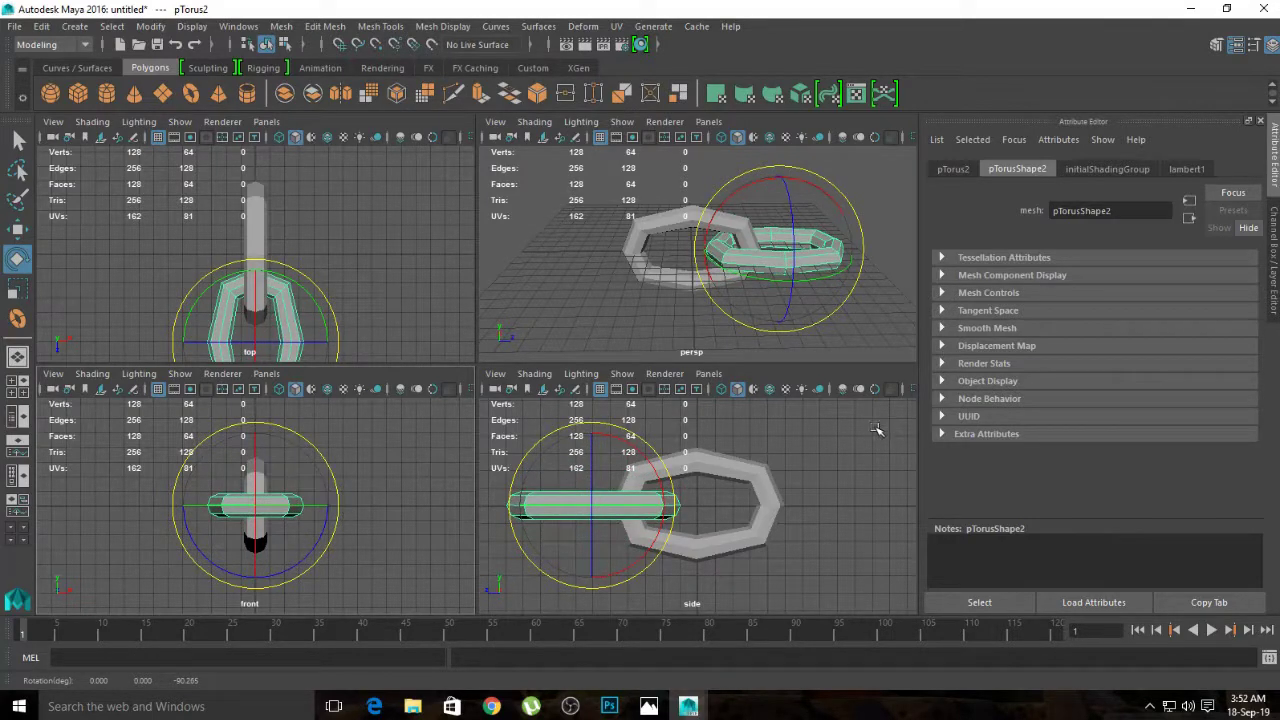
Step: Maximize the perspective view and orbit around the two links
{"action": "key", "text": "w"}
{"action": "left_click", "coordinate": [788, 318]}
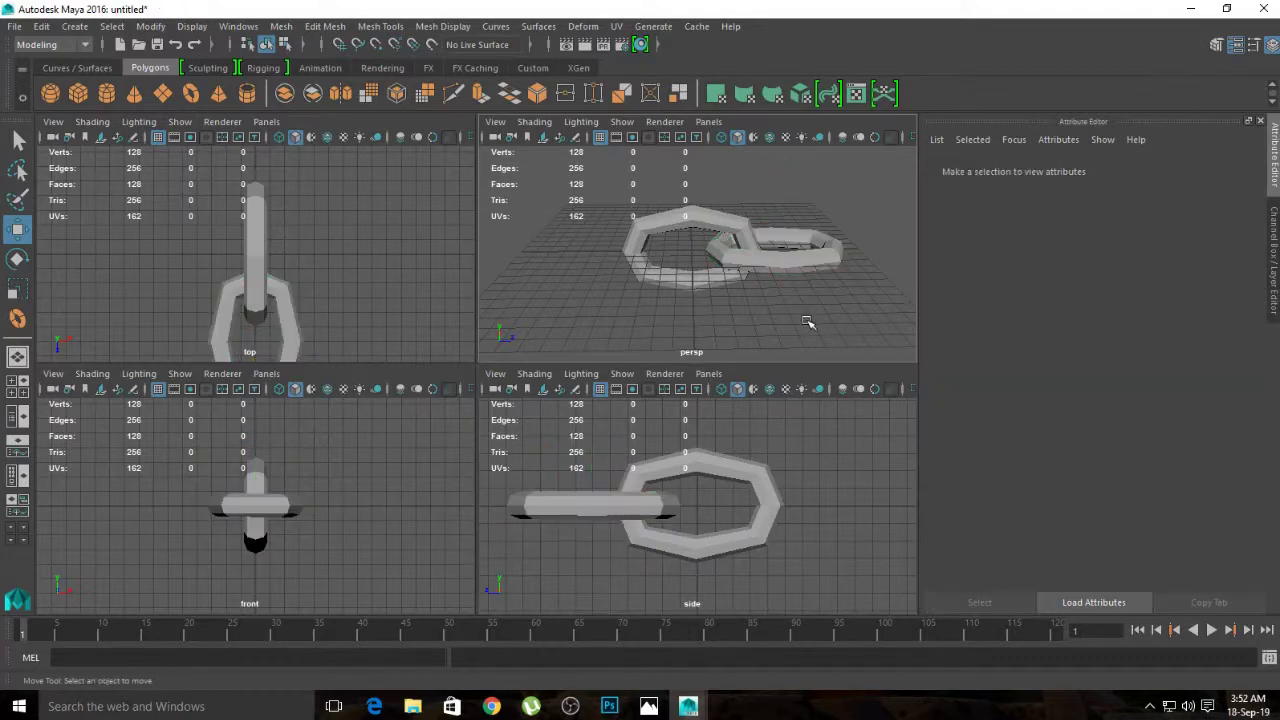
{"action": "key", "text": "space"}
{"action": "scroll", "coordinate": [786, 318], "scroll_direction": "down", "scroll_amount": 3}
{"action": "left_click_drag", "start_coordinate": [700, 350], "coordinate": [590, 388], "text": "alt"}
{"action": "left_click", "coordinate": [560, 375]}
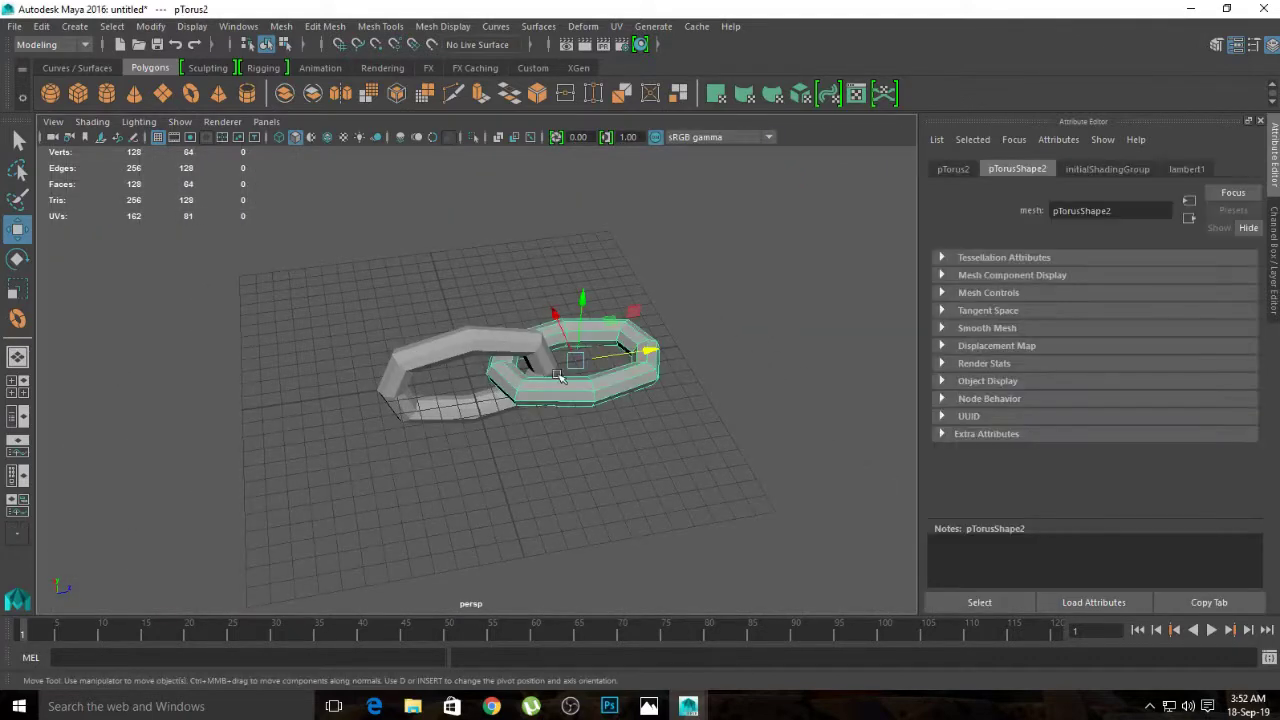
{"action": "left_click", "coordinate": [720, 440]}
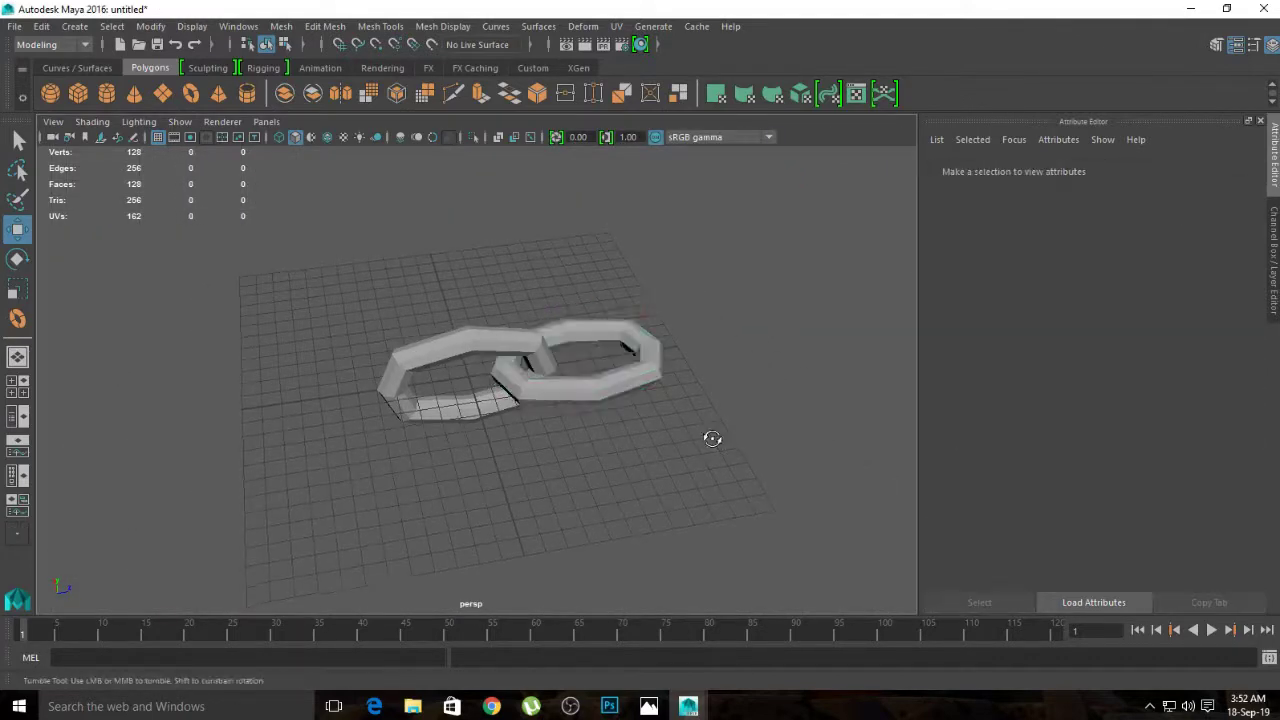
{"action": "mouse_move", "coordinate": [711, 437]}
{"action": "left_mouse_down", "text": "alt"}
{"action": "mouse_move", "coordinate": [763, 449]}
{"action": "mouse_move", "coordinate": [727, 459]}
{"action": "mouse_move", "coordinate": [630, 414]}
{"action": "left_mouse_up", "text": "alt"}
Step: Show pTorus2 with smooth preview (3), then select pTorus1
{"action": "left_click", "coordinate": [630, 414]}
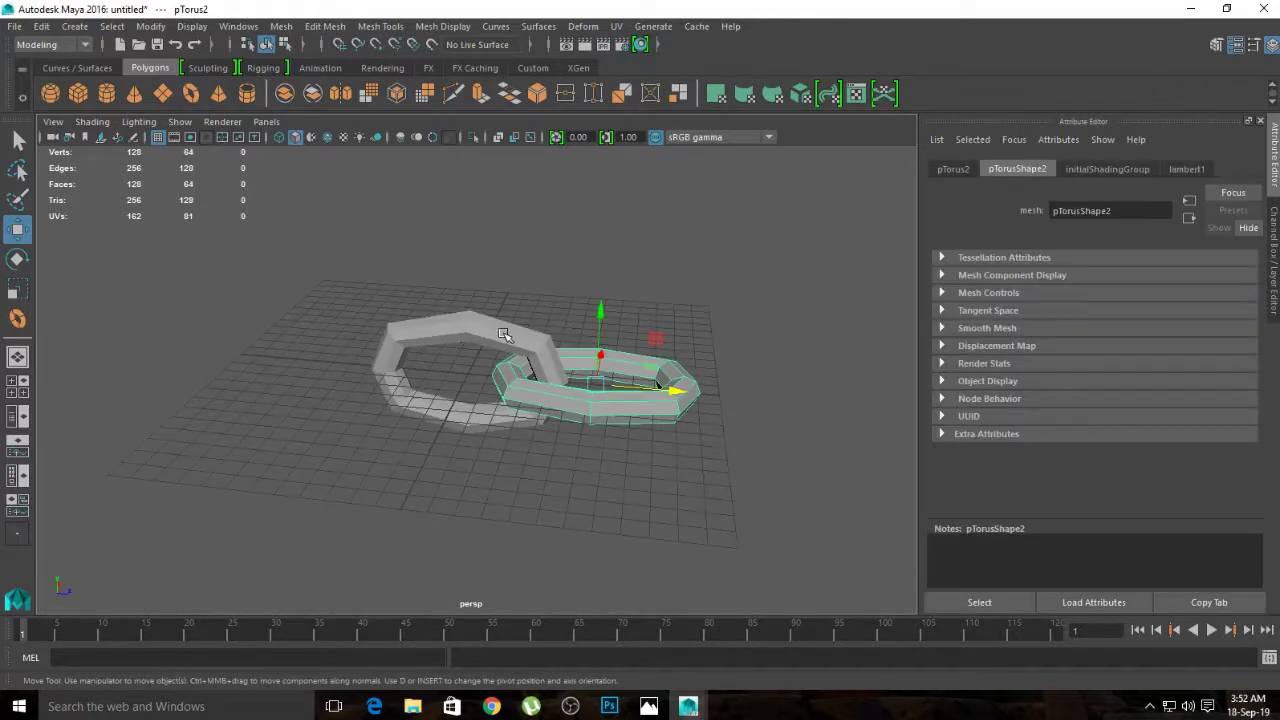
{"action": "key", "text": "3"}
{"action": "mouse_move", "coordinate": [503, 334]}
{"action": "left_mouse_down", "text": "alt"}
{"action": "mouse_move", "coordinate": [680, 466]}
{"action": "mouse_move", "coordinate": [643, 484]}
{"action": "mouse_move", "coordinate": [608, 428]}
{"action": "mouse_move", "coordinate": [510, 355]}
{"action": "left_mouse_up", "text": "alt"}
{"action": "left_click", "coordinate": [643, 484]}
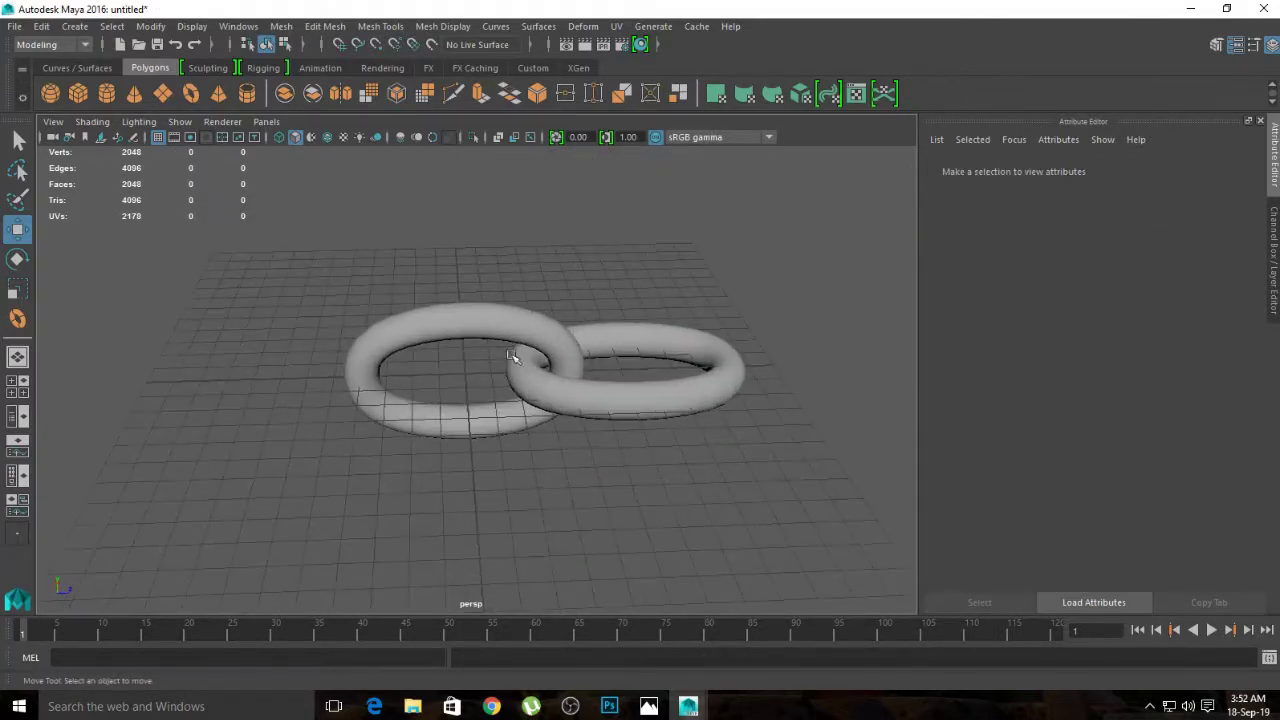
{"action": "left_click", "coordinate": [496, 324]}
Step: Return pTorus1 to blocky display and scale it down slightly in the four-view layout
{"action": "key", "text": "1"}
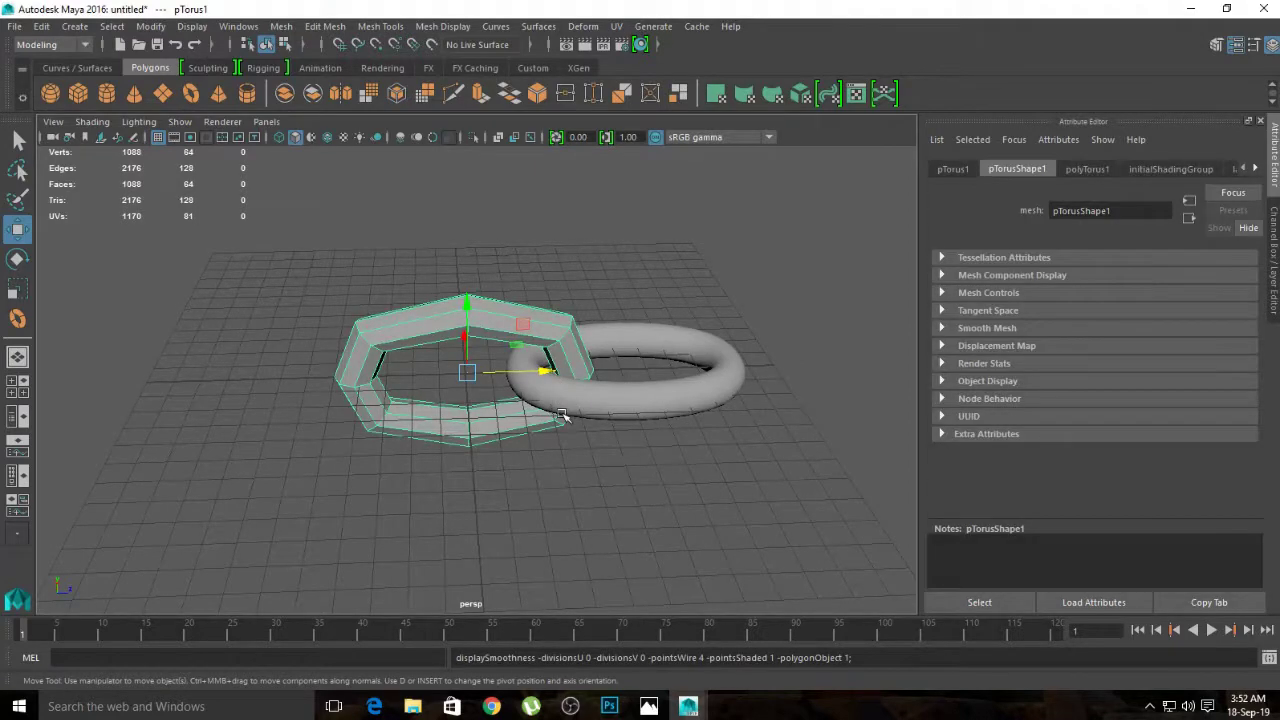
{"action": "key", "text": "space"}
{"action": "key", "text": "r"}
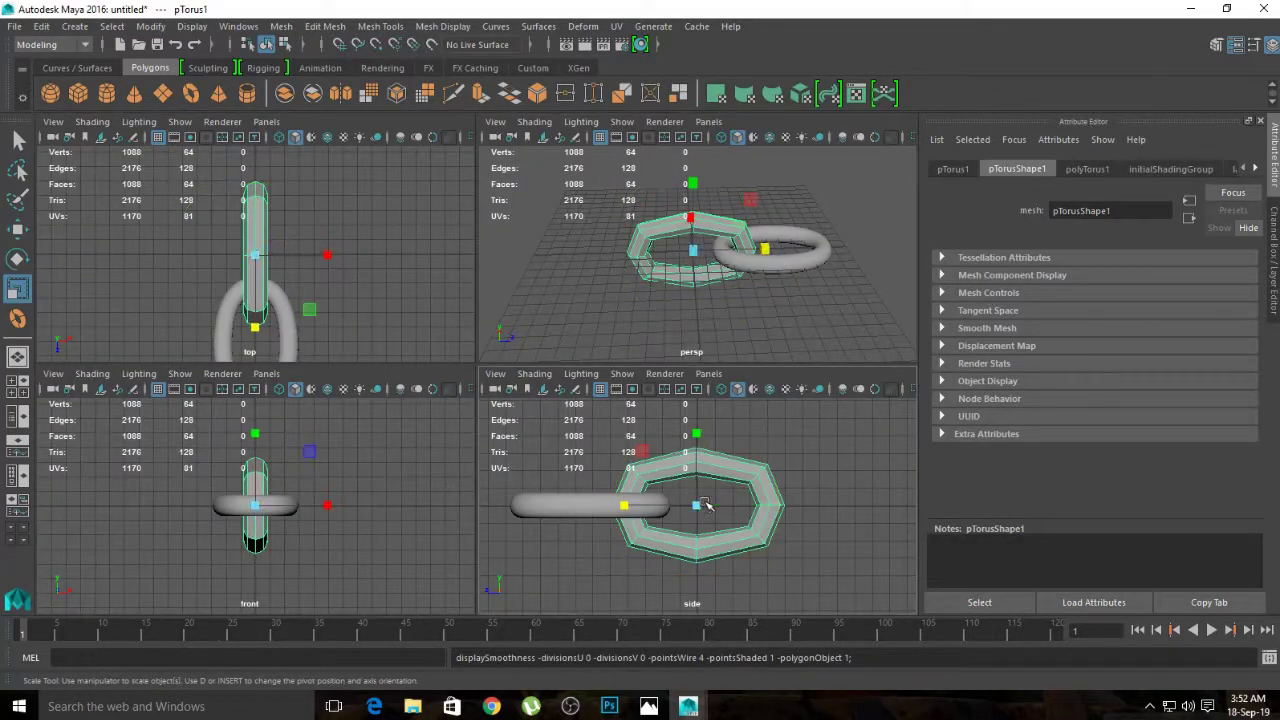
{"action": "mouse_move", "coordinate": [697, 505]}
{"action": "left_mouse_down"}
{"action": "mouse_move", "coordinate": [678, 497]}
{"action": "mouse_move", "coordinate": [704, 505]}
{"action": "left_mouse_up"}
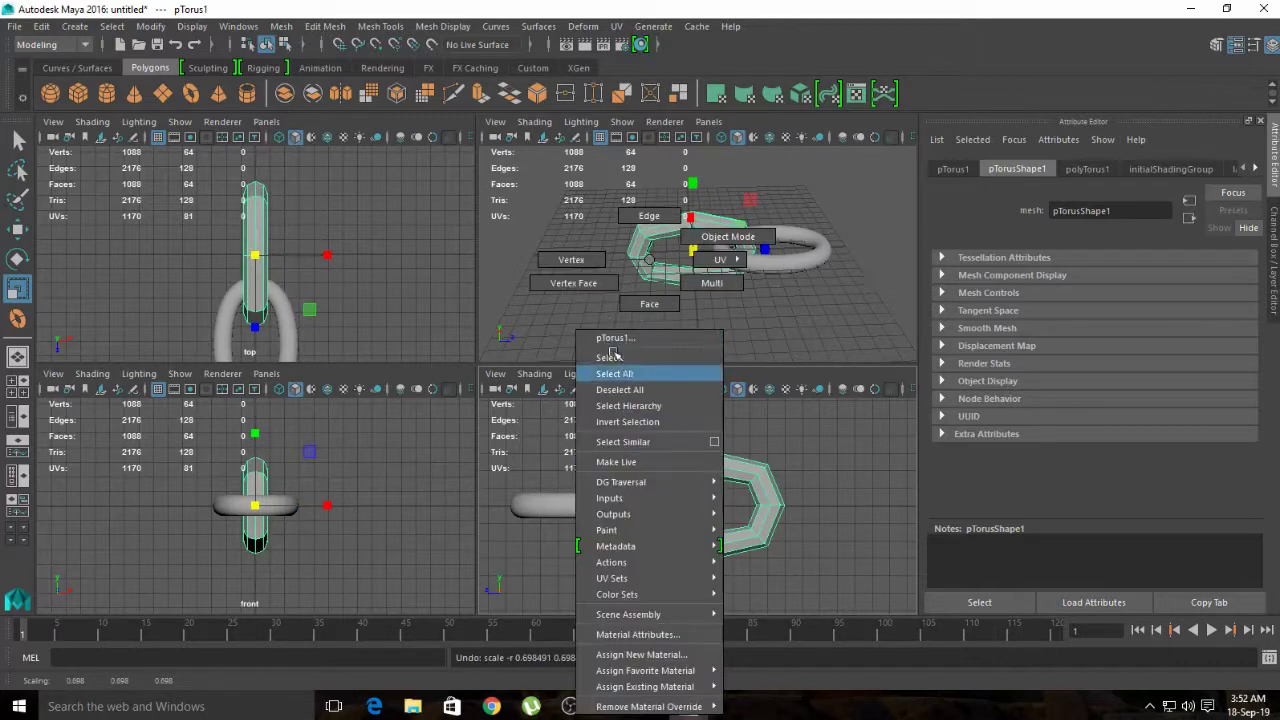
Step: Move pTorus1's end vertex rows to narrow the oval, then preview it smoothed
{"action": "right_click_drag", "start_coordinate": [651, 479], "coordinate": [633, 483]}
{"action": "left_click_drag", "start_coordinate": [676, 572], "coordinate": [600, 444]}
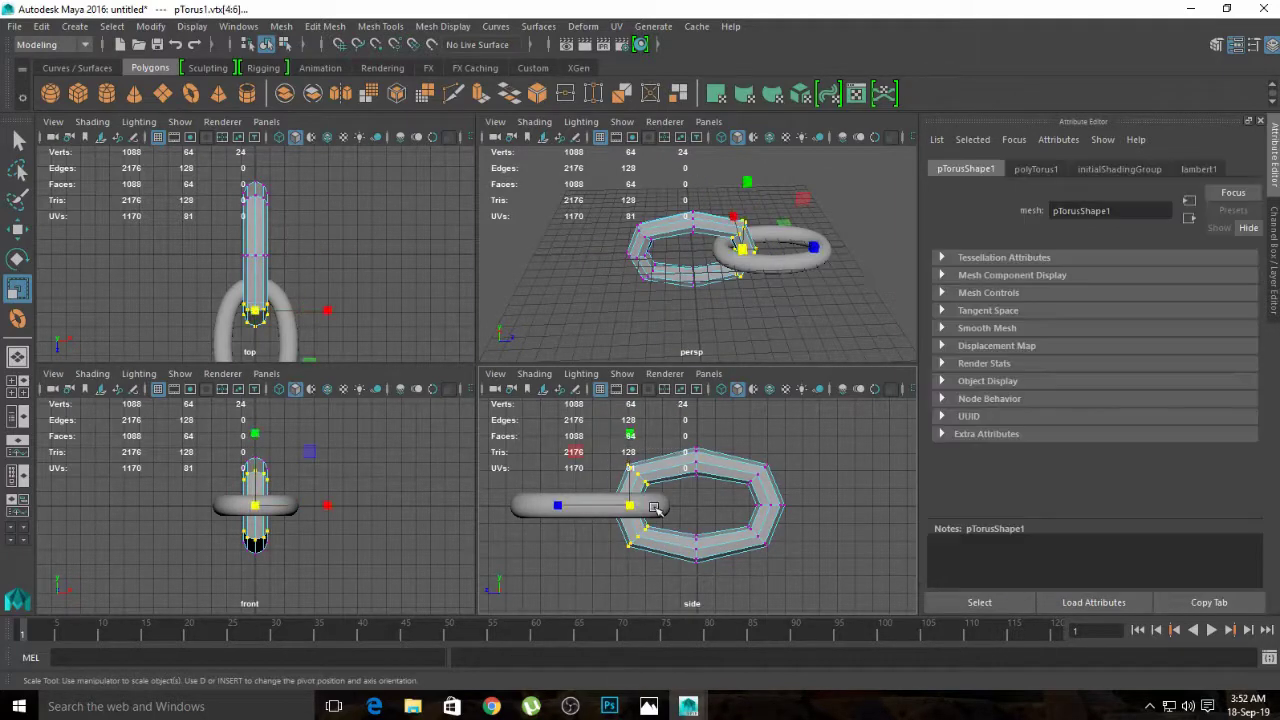
{"action": "key", "text": "w"}
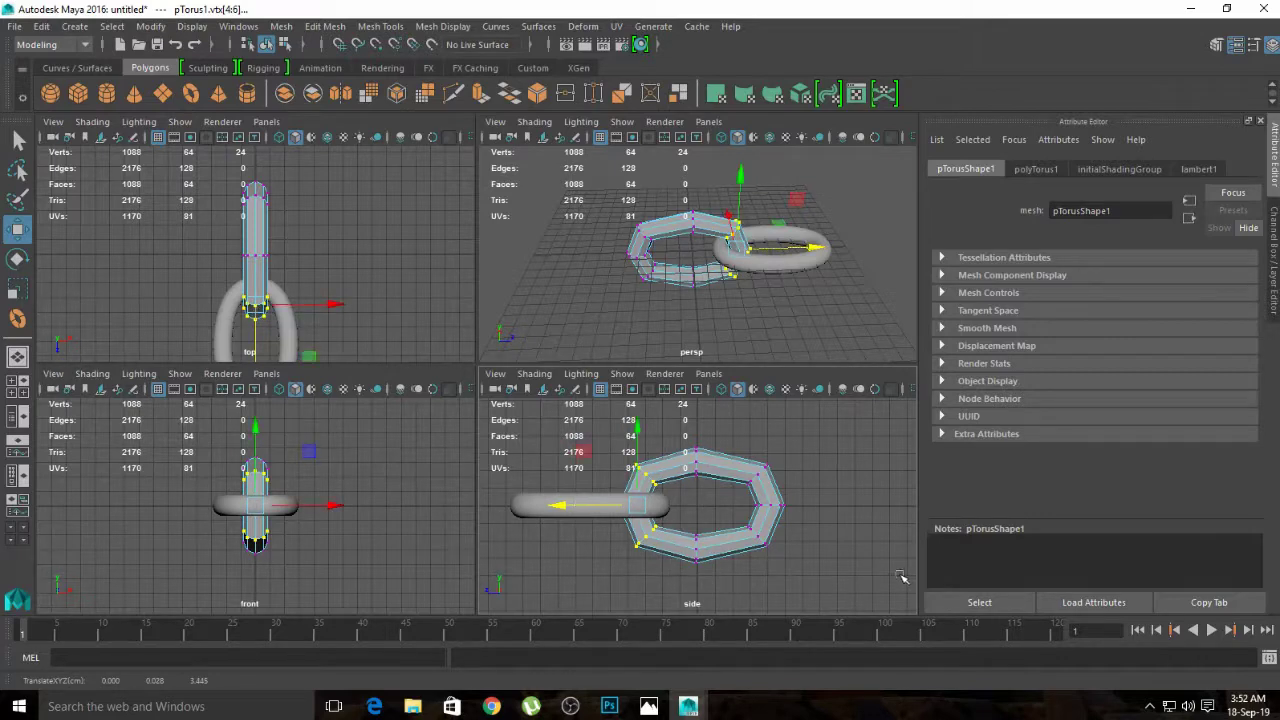
{"action": "left_click_drag", "start_coordinate": [878, 586], "coordinate": [736, 452], "text": "shift"}
{"action": "left_click_drag", "start_coordinate": [688, 506], "coordinate": [676, 506]}
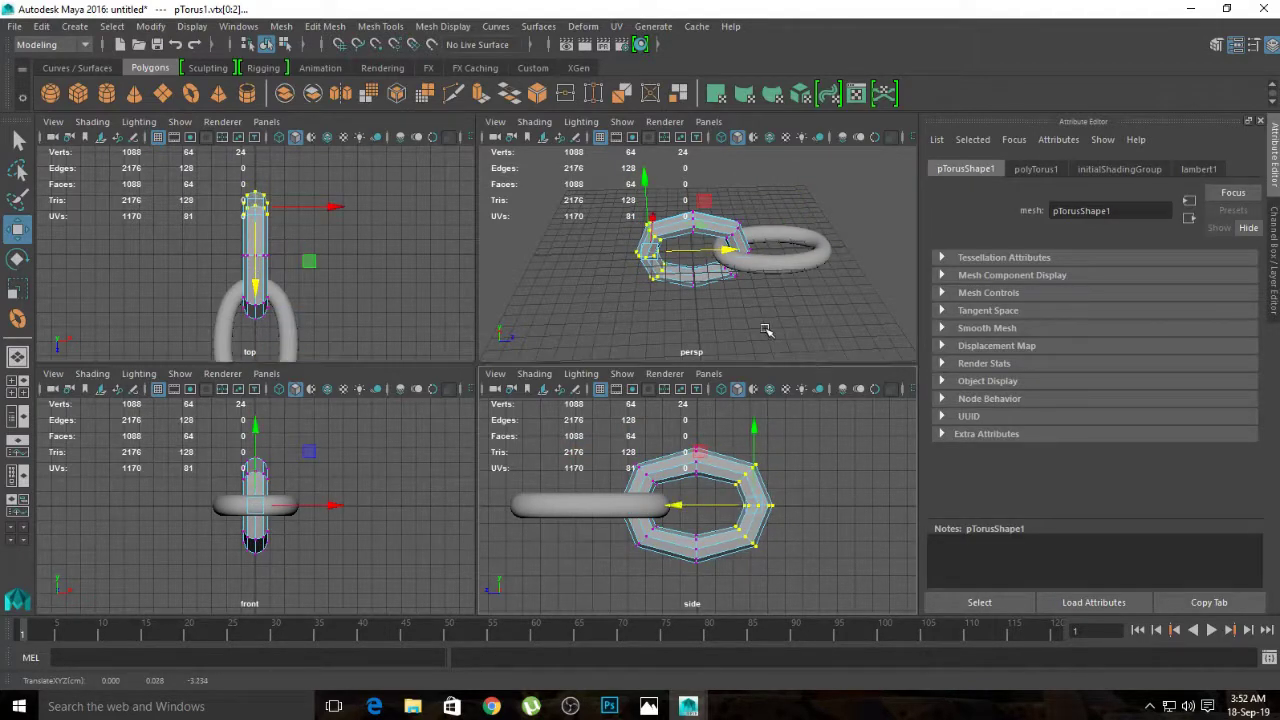
{"action": "key", "text": "3"}
{"action": "right_click_drag", "start_coordinate": [696, 240], "coordinate": [760, 290]}
Step: Set pTorus2 back to blocky display and delete it
{"action": "left_click", "coordinate": [760, 290]}
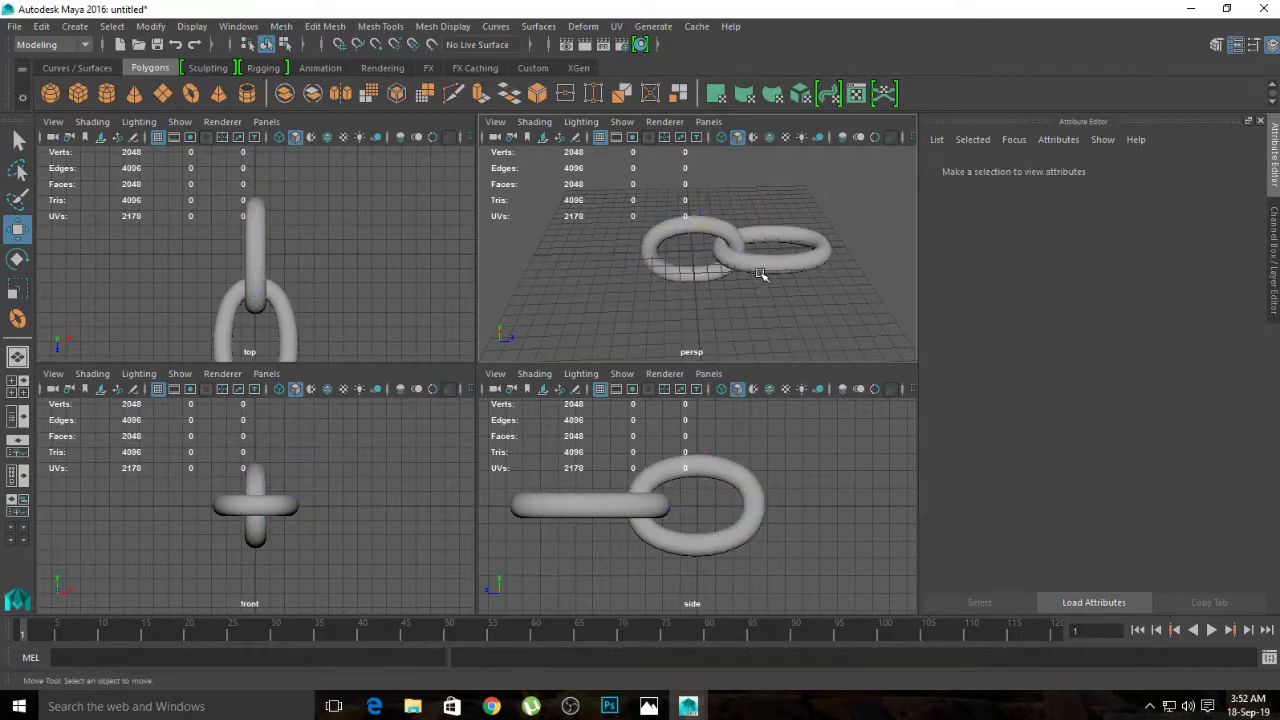
{"action": "left_click", "coordinate": [763, 270]}
{"action": "key", "text": "1"}
{"action": "key", "text": "Delete"}
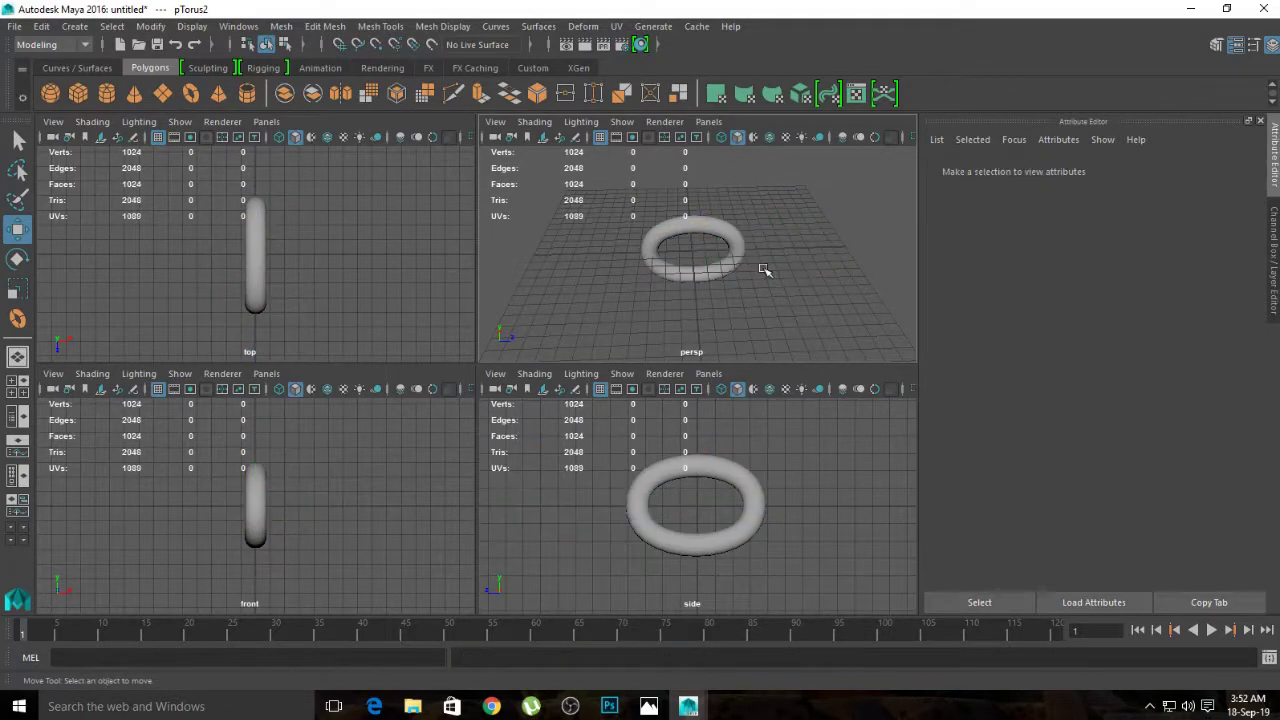
Step: Duplicate pTorus1, slide the copy along Z and rotate it about 91° to interlock
{"action": "left_click", "coordinate": [697, 477]}
{"action": "key", "text": "ctrl+d"}
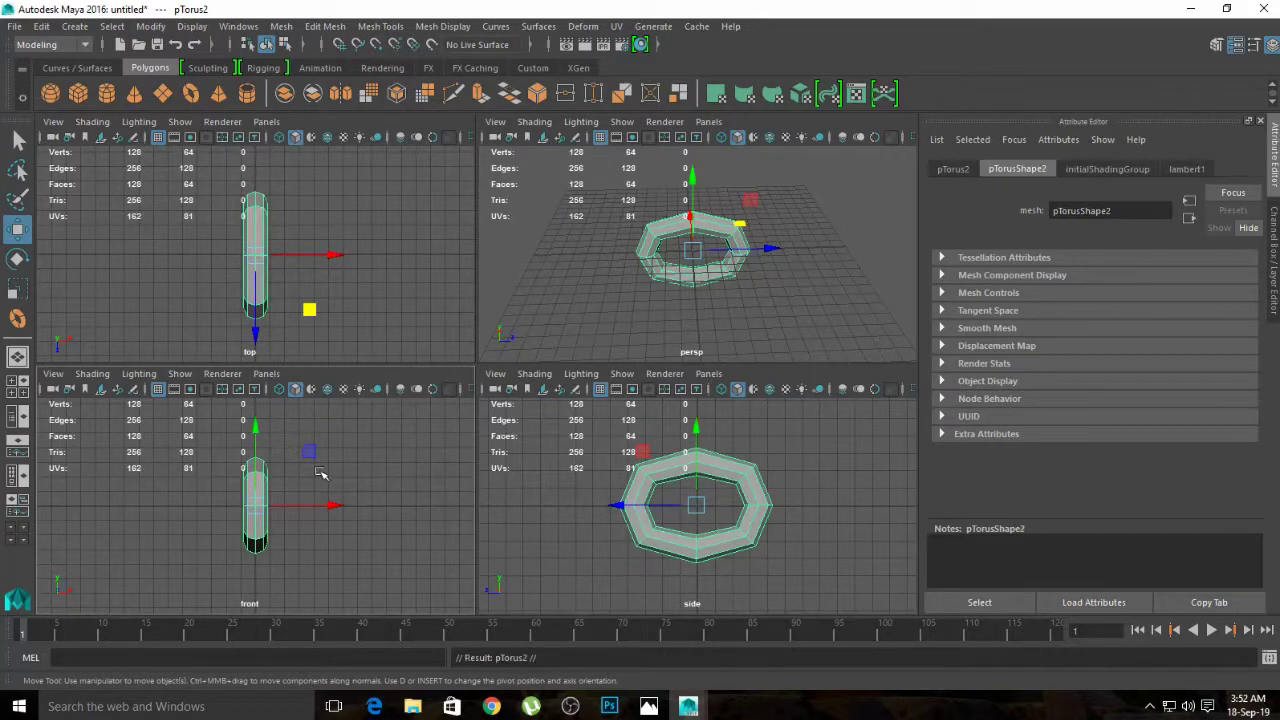
{"action": "left_click_drag", "start_coordinate": [618, 496], "coordinate": [533, 503]}
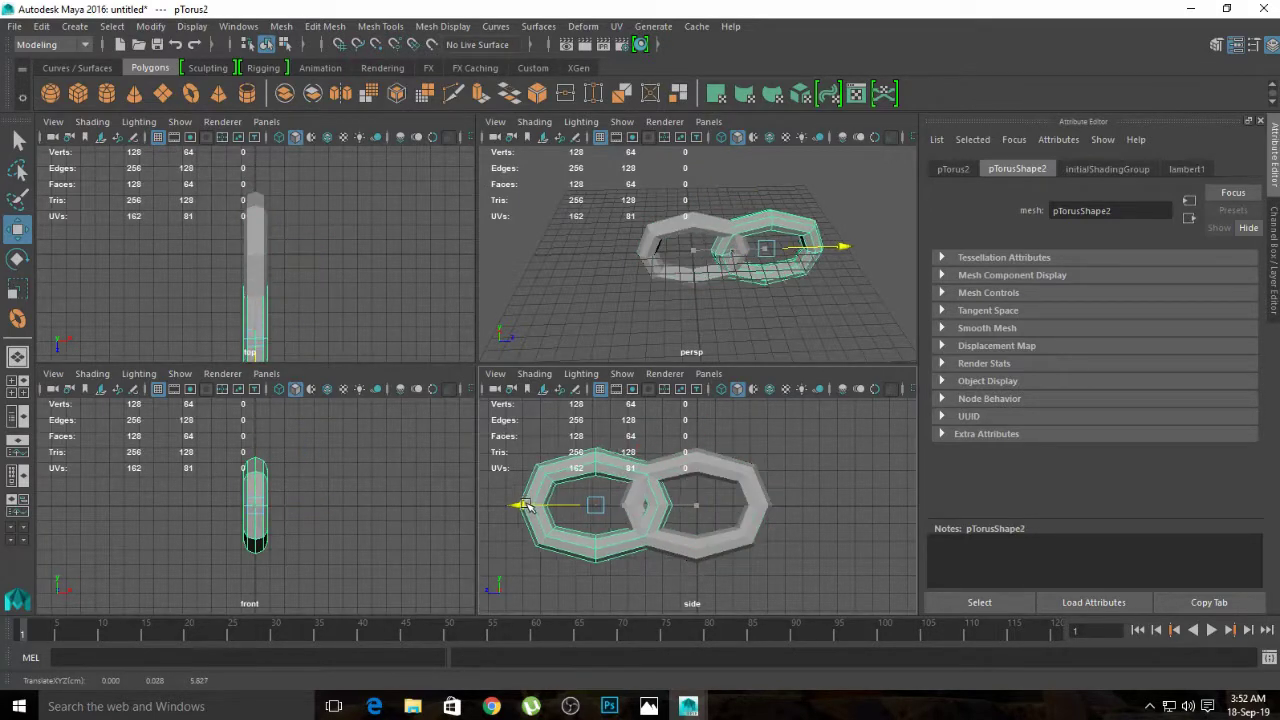
{"action": "key", "text": "e"}
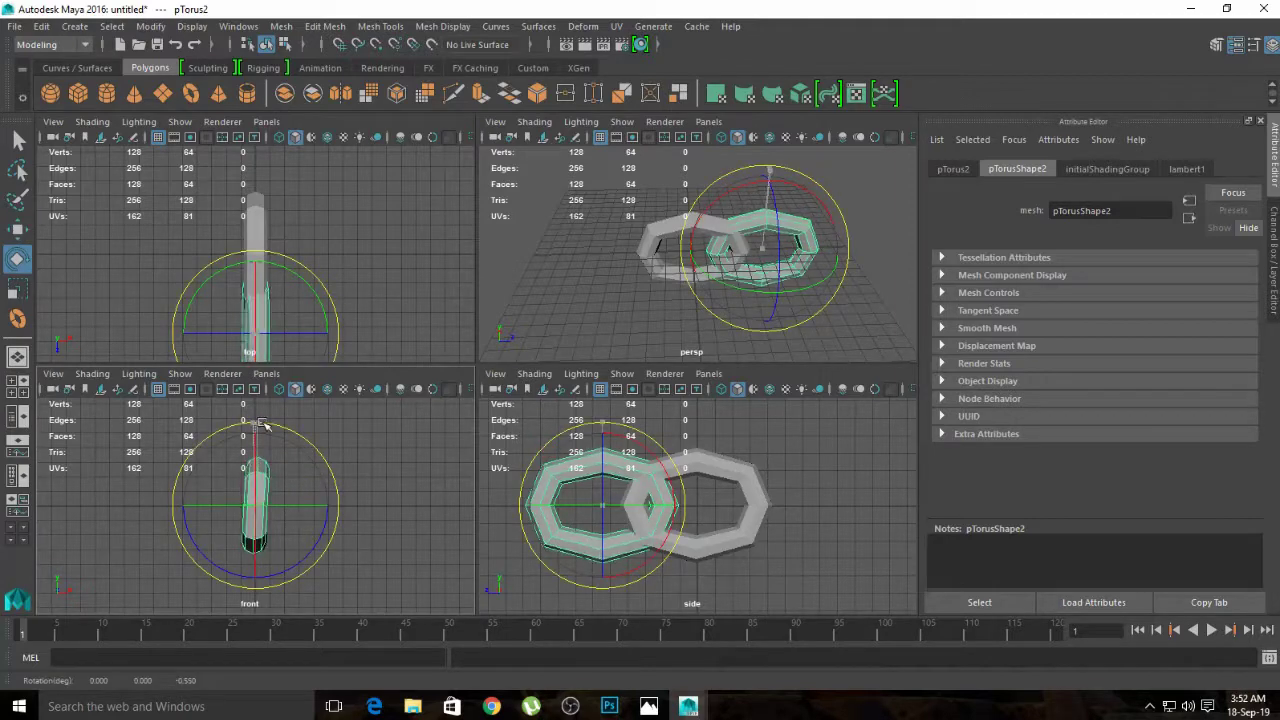
{"action": "mouse_move", "coordinate": [251, 421]}
{"action": "left_mouse_down"}
{"action": "mouse_move", "coordinate": [338, 488]}
{"action": "mouse_move", "coordinate": [343, 507]}
{"action": "left_mouse_up"}
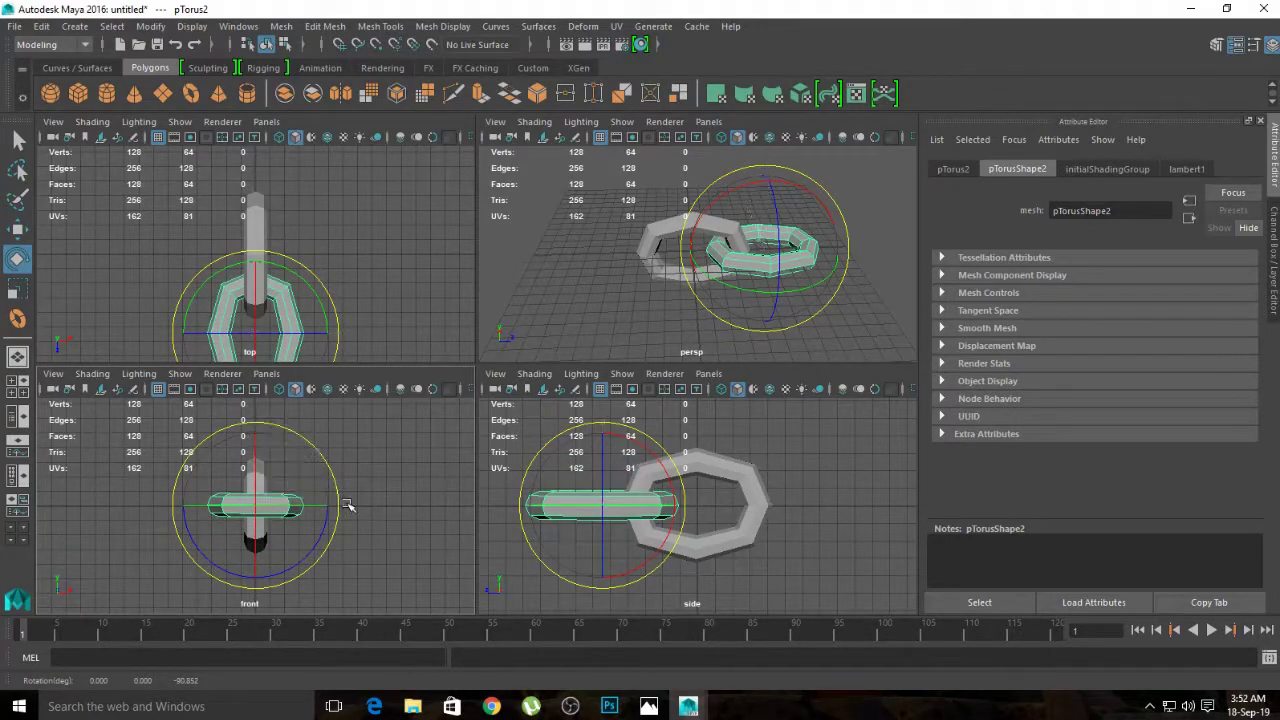
{"action": "left_click", "coordinate": [577, 471]}
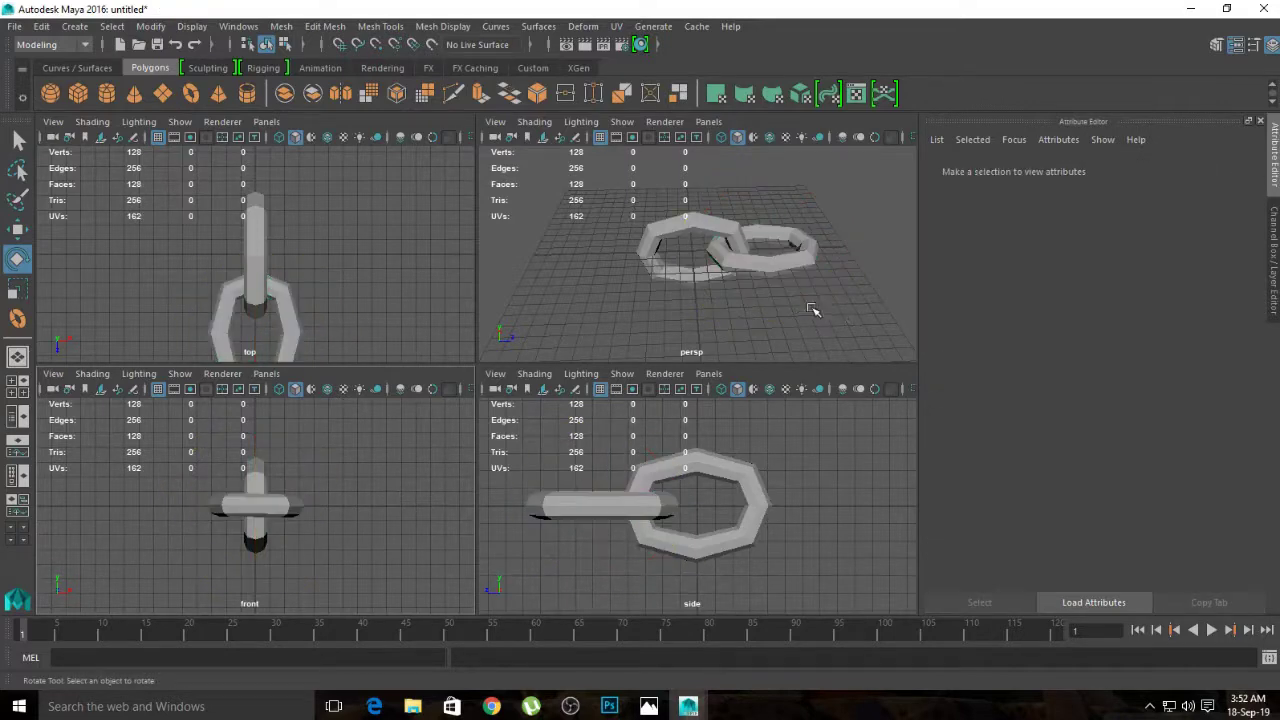
{"action": "key", "text": "w"}
{"action": "key", "text": "space"}
{"action": "mouse_move", "coordinate": [594, 286]}
{"action": "left_mouse_down", "text": "alt"}
{"action": "mouse_move", "coordinate": [617, 320]}
{"action": "mouse_move", "coordinate": [703, 330]}
{"action": "mouse_move", "coordinate": [520, 289]}
{"action": "mouse_move", "coordinate": [597, 306]}
{"action": "mouse_move", "coordinate": [554, 334]}
{"action": "left_mouse_up", "text": "alt"}
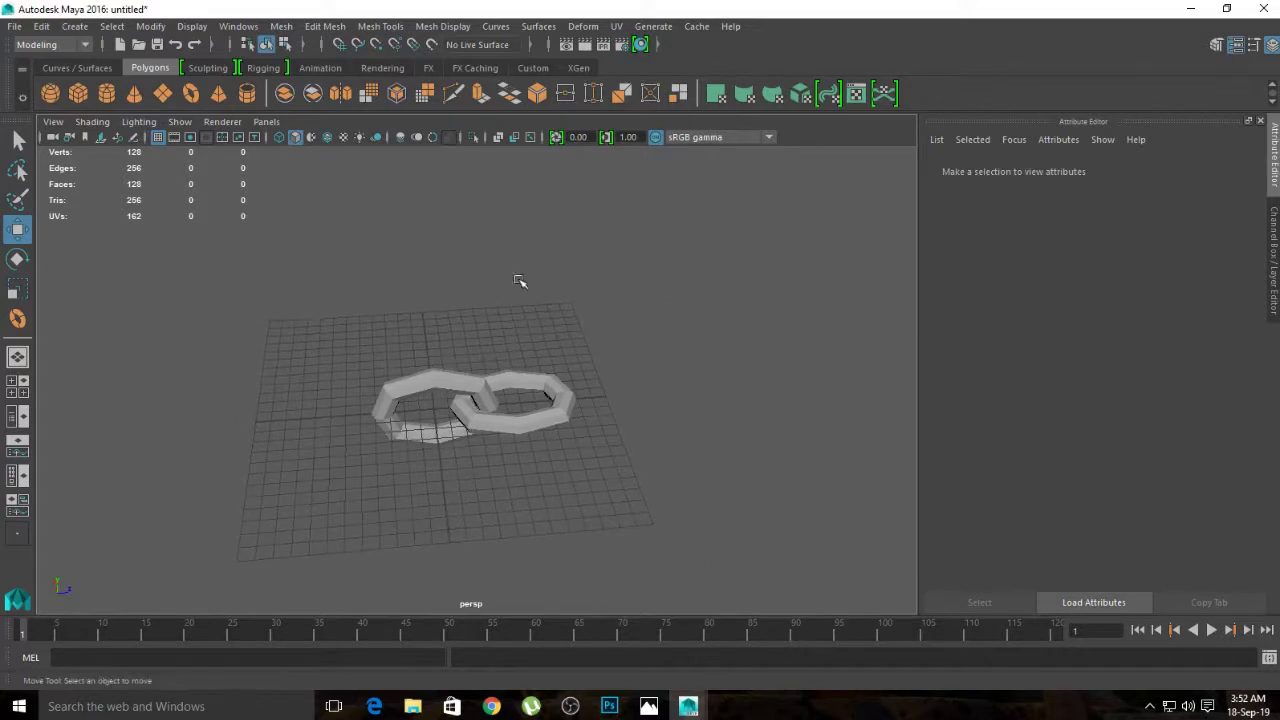
Step: Start the CV Curve Tool and frame the chain in the maximized top view
{"action": "left_click", "coordinate": [75, 27]}
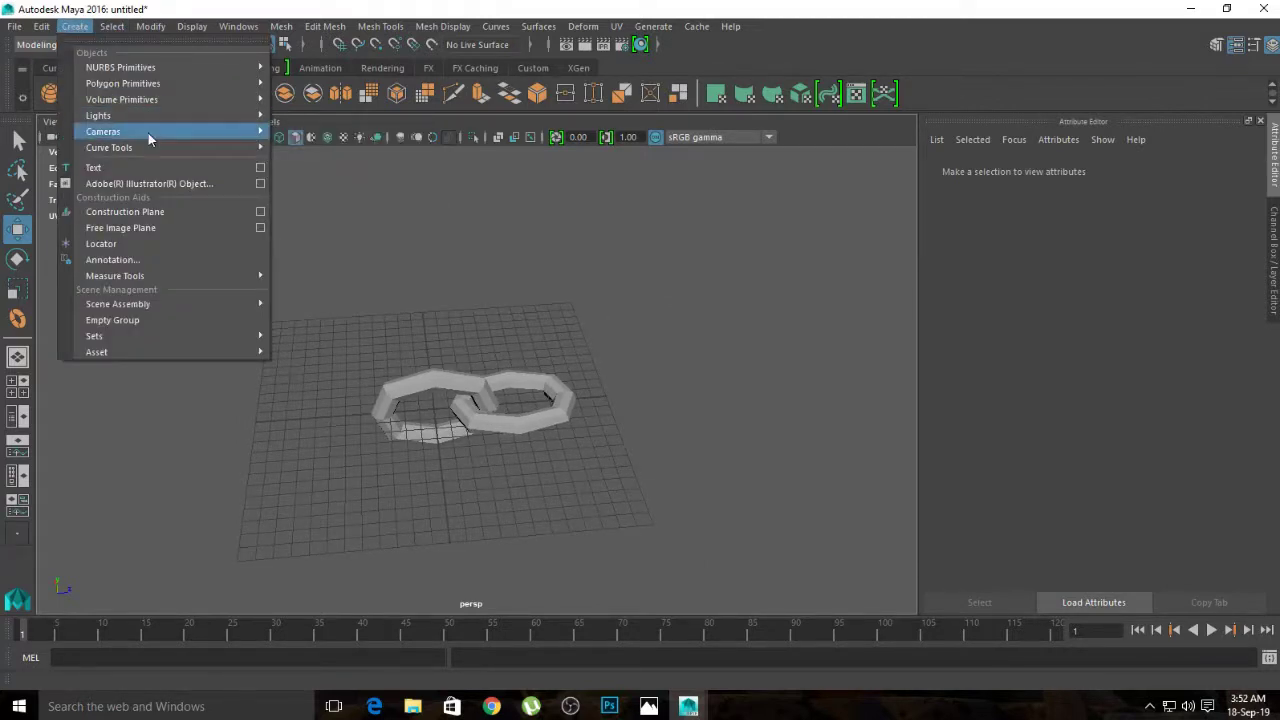
{"action": "left_click", "coordinate": [310, 160]}
{"action": "key", "text": "space"}
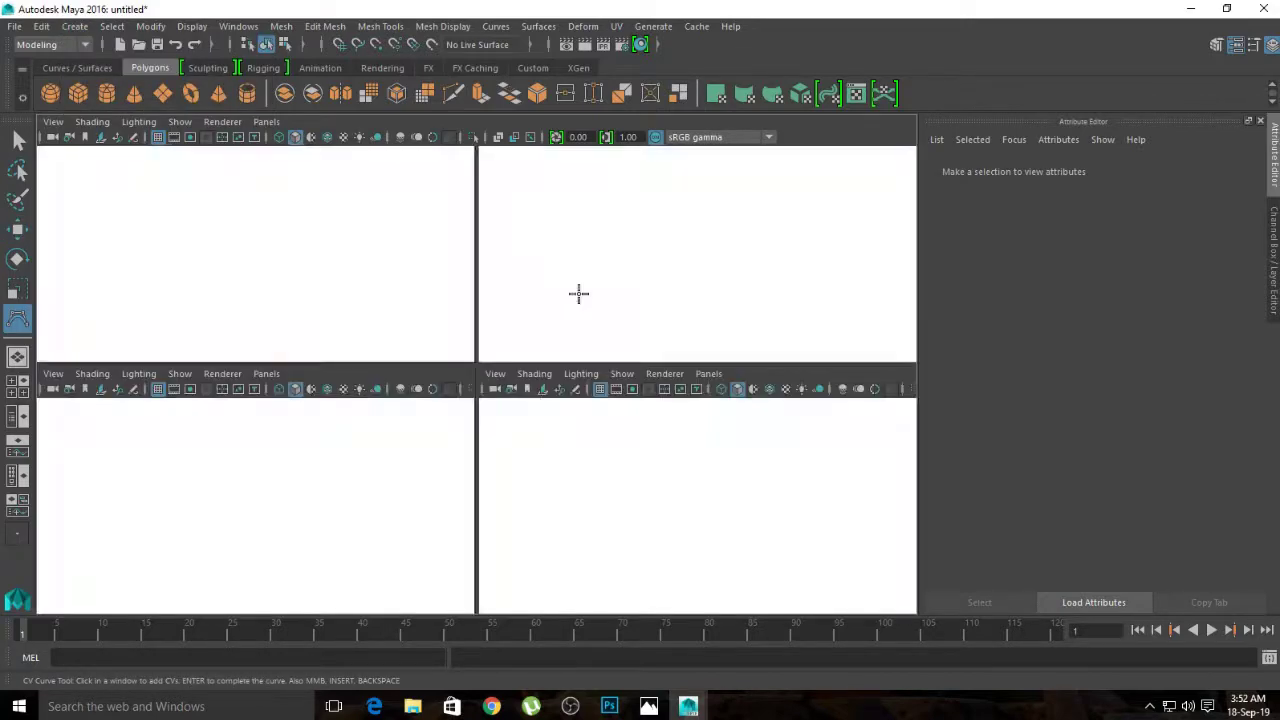
{"action": "key", "text": "space"}
{"action": "scroll", "coordinate": [430, 250], "scroll_direction": "down", "scroll_amount": 5}
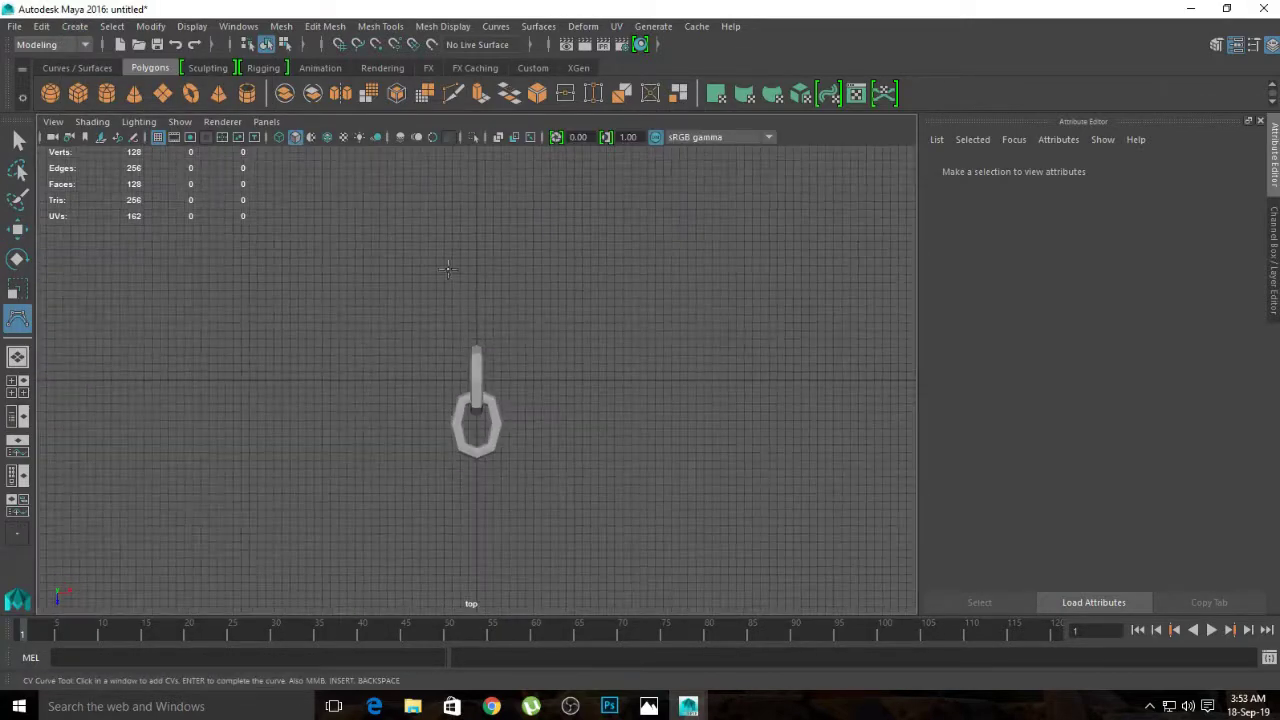
{"action": "middle_click_drag", "start_coordinate": [448, 268], "coordinate": [437, 329], "text": "alt"}
{"action": "scroll", "coordinate": [452, 430], "scroll_direction": "up", "scroll_amount": 1}
Step: Place path CVs winding from the chain's end up to the right, then back toward the upper left
{"action": "left_click", "coordinate": [452, 418]}
{"action": "left_click", "coordinate": [466, 372]}
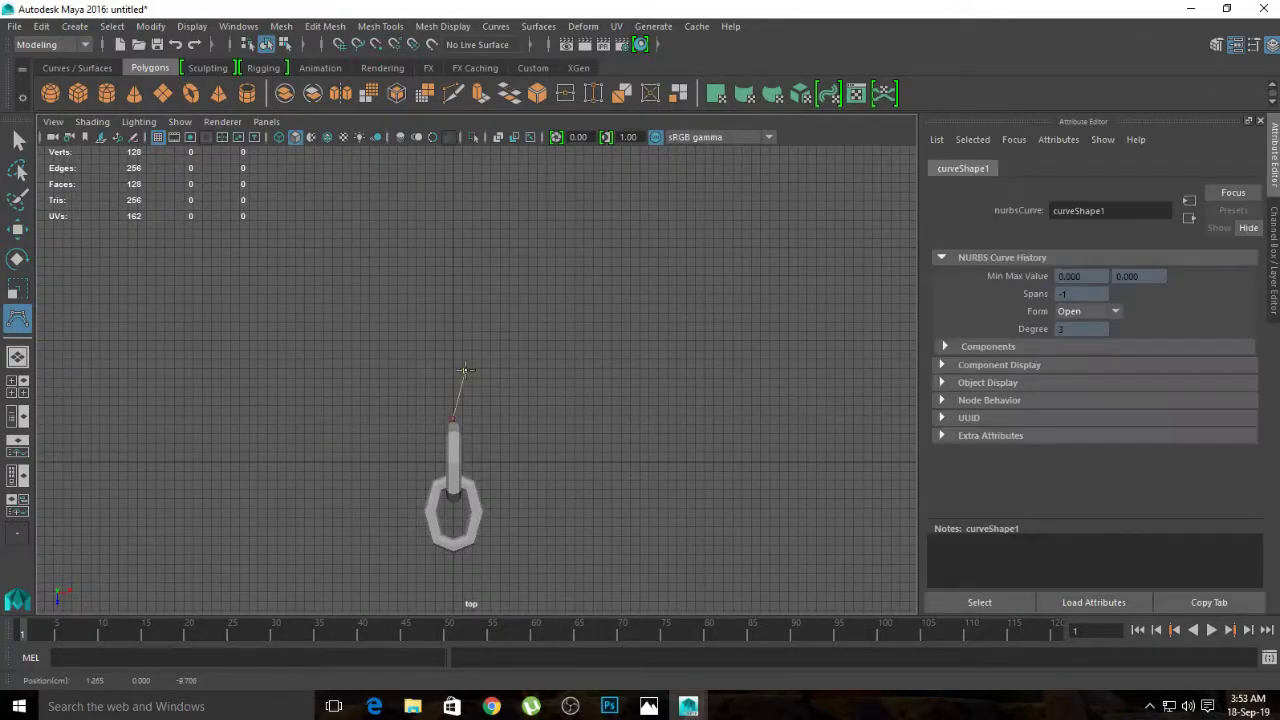
{"action": "left_click", "coordinate": [523, 322]}
{"action": "left_click", "coordinate": [610, 305]}
{"action": "left_click", "coordinate": [647, 311]}
{"action": "left_click", "coordinate": [675, 275]}
{"action": "left_click", "coordinate": [642, 246]}
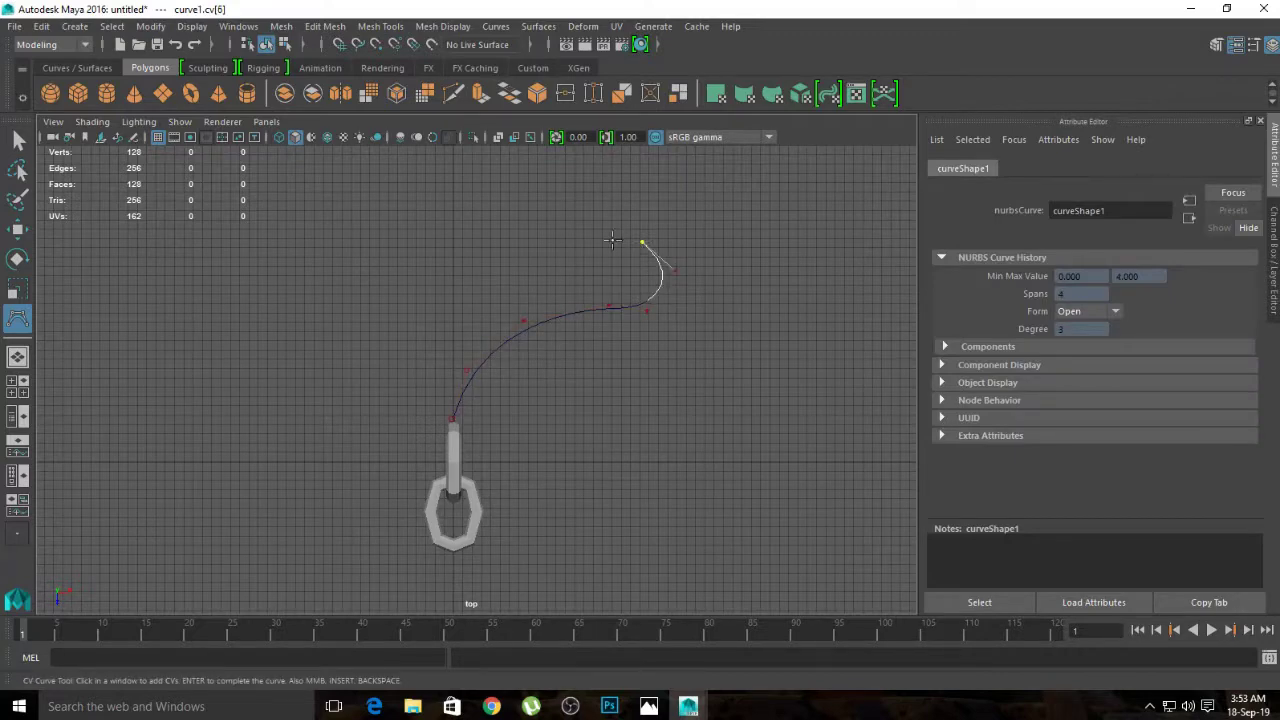
{"action": "middle_click_drag", "start_coordinate": [642, 250], "coordinate": [636, 332], "text": "alt"}
{"action": "left_click", "coordinate": [551, 284]}
{"action": "left_click", "coordinate": [444, 249]}
{"action": "left_click", "coordinate": [440, 228]}
{"action": "middle_click_drag", "start_coordinate": [446, 222], "coordinate": [501, 267], "text": "alt"}
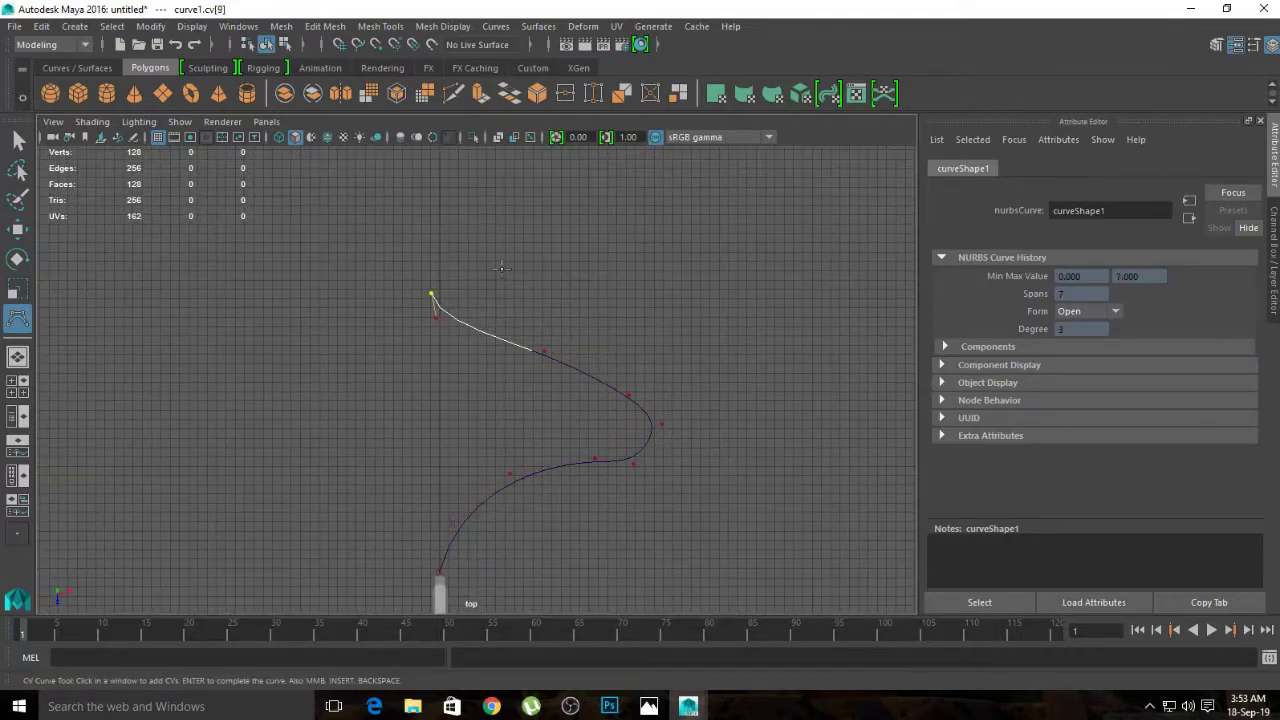
Step: Continue the path CVs across the top, down the right side, and up to the upper right
{"action": "left_click", "coordinate": [516, 194]}
{"action": "left_click", "coordinate": [608, 189]}
{"action": "left_click", "coordinate": [704, 191]}
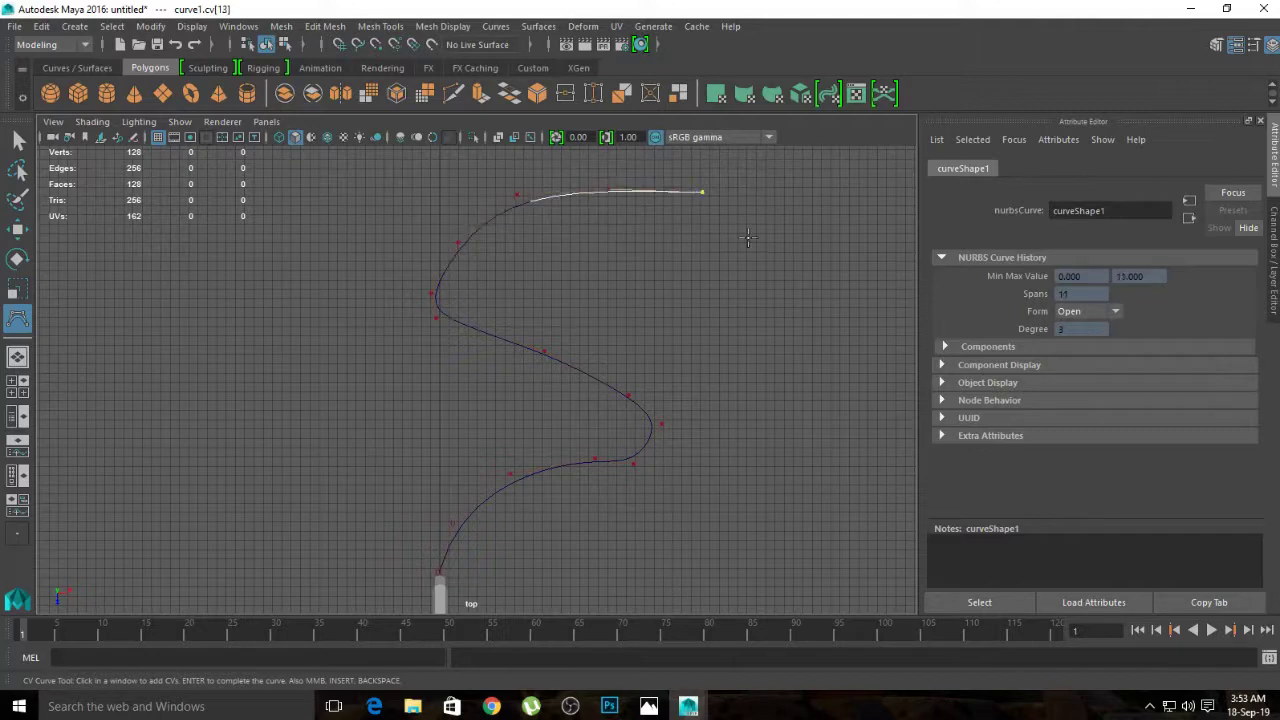
{"action": "left_click", "coordinate": [766, 244]}
{"action": "left_click", "coordinate": [806, 342]}
{"action": "left_click", "coordinate": [792, 450]}
{"action": "left_click", "coordinate": [834, 487]}
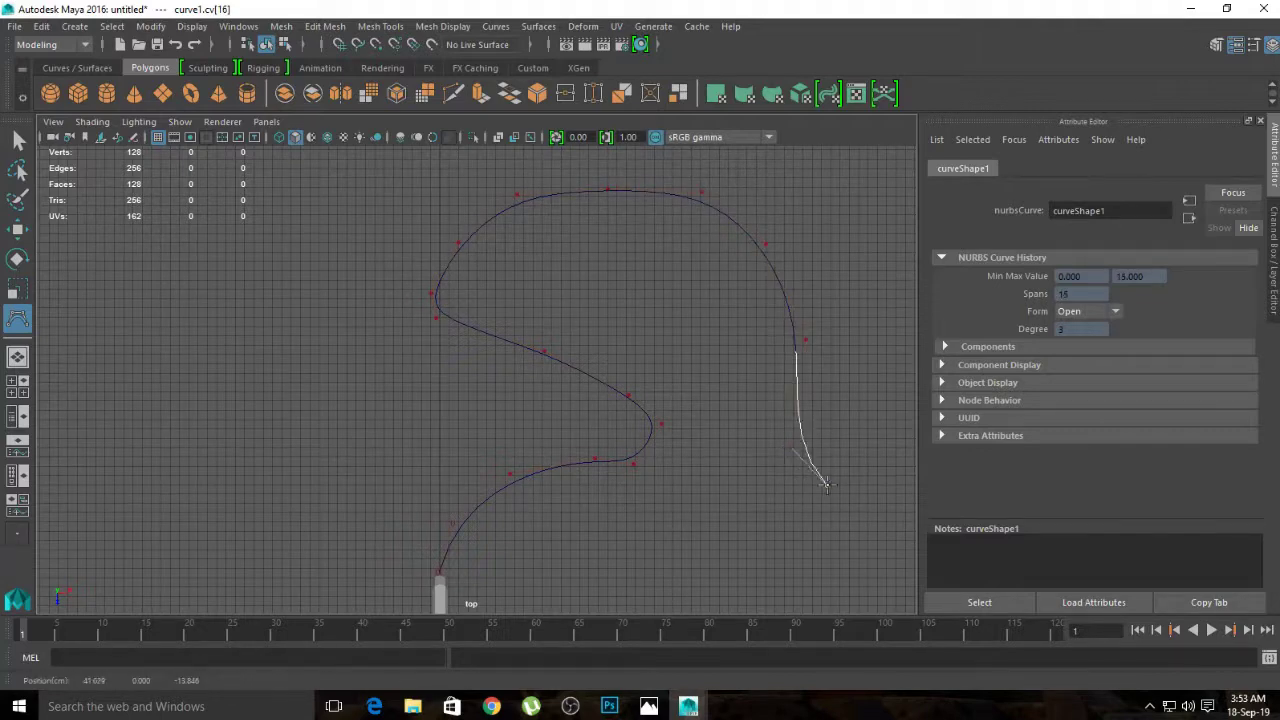
{"action": "mouse_move", "coordinate": [851, 350]}
{"action": "middle_mouse_down", "text": "alt"}
{"action": "mouse_move", "coordinate": [808, 297]}
{"action": "mouse_move", "coordinate": [800, 250]}
{"action": "middle_mouse_up", "text": "alt"}
{"action": "left_click", "coordinate": [801, 252]}
{"action": "left_click", "coordinate": [811, 216]}
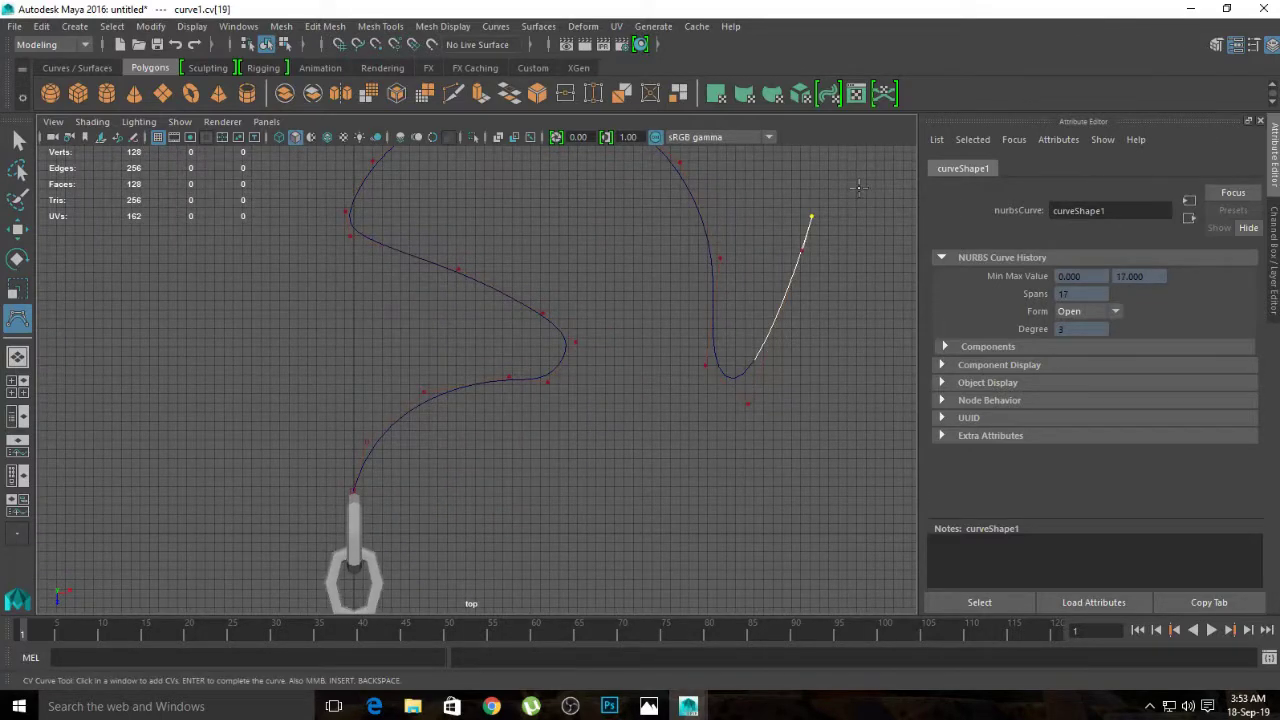
{"action": "middle_click_drag", "start_coordinate": [855, 188], "coordinate": [823, 234], "text": "alt"}
{"action": "left_click", "coordinate": [810, 198]}
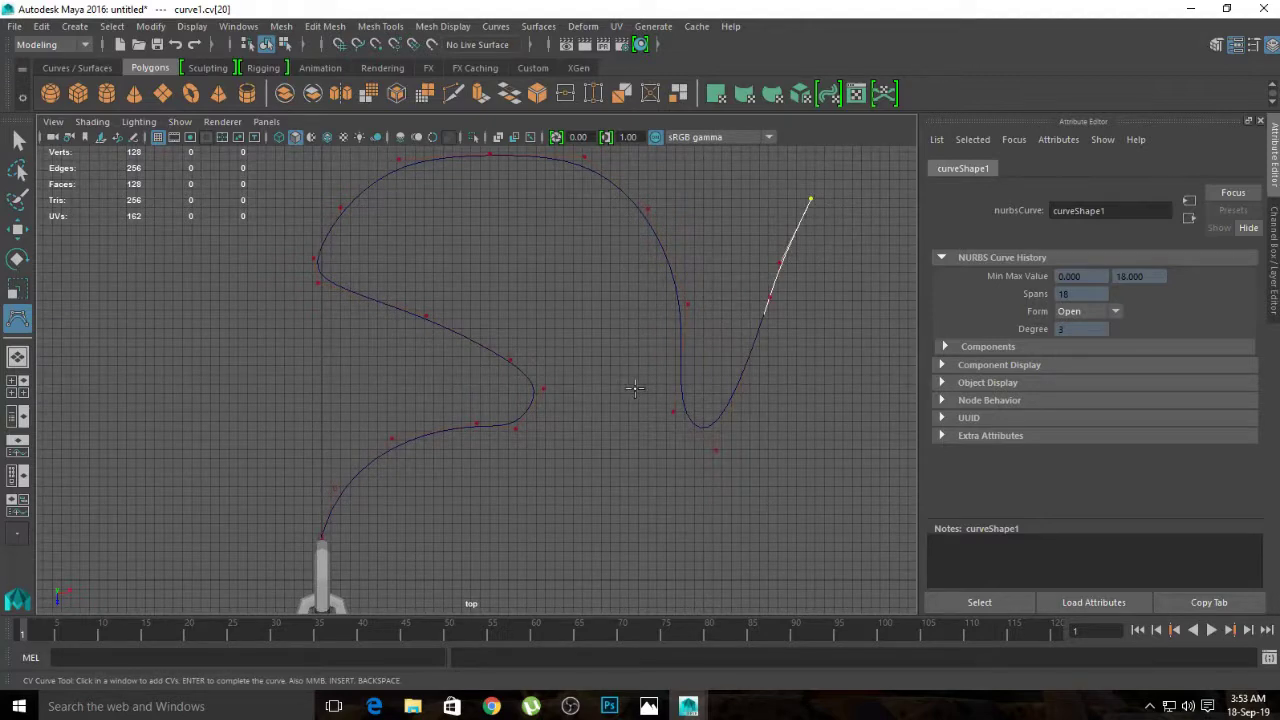
Step: Pull the path curve's middle control vertex up-left to reshape the bend
{"action": "key", "text": "w"}
{"action": "left_click", "coordinate": [528, 375]}
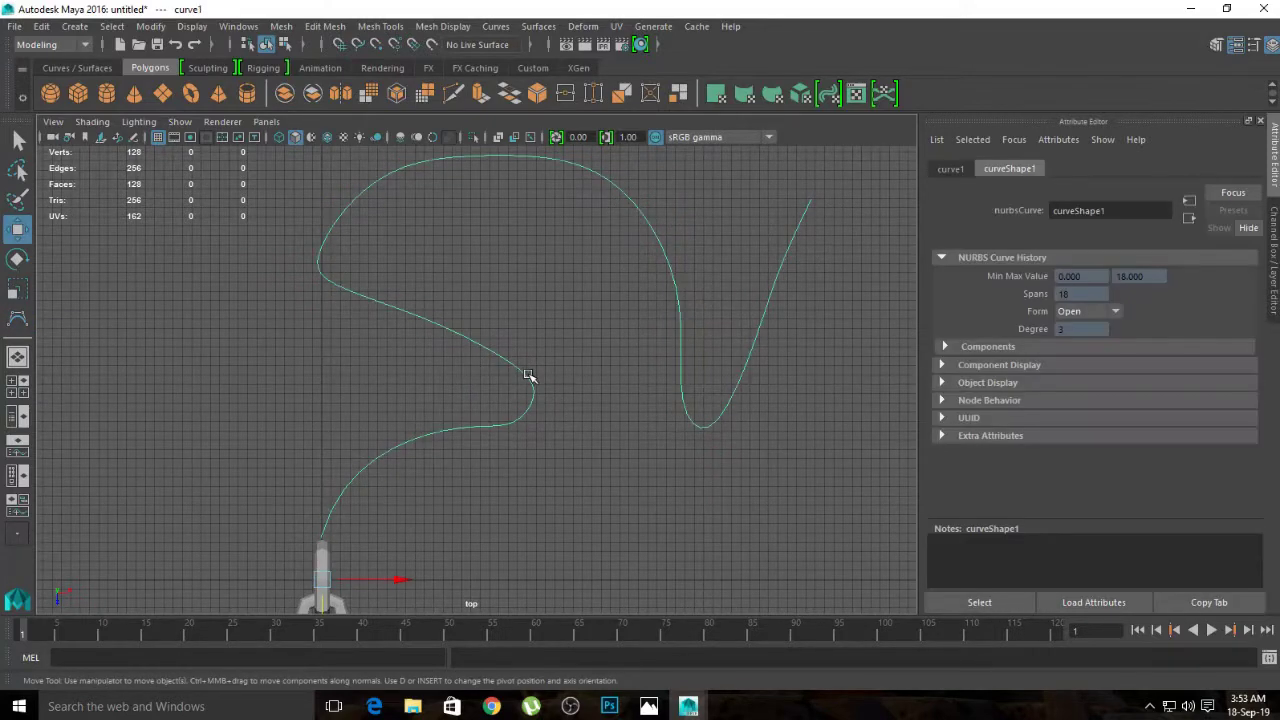
{"action": "right_click_drag", "start_coordinate": [528, 375], "coordinate": [456, 304]}
{"action": "mouse_move", "coordinate": [564, 404]}
{"action": "left_mouse_down"}
{"action": "mouse_move", "coordinate": [524, 374]}
{"action": "mouse_move", "coordinate": [506, 390]}
{"action": "mouse_move", "coordinate": [508, 305]}
{"action": "left_mouse_up"}
{"action": "left_click", "coordinate": [514, 366]}
Step: Raise the upper-left control vertex so the left loop becomes rounder
{"action": "middle_click_drag", "start_coordinate": [492, 317], "coordinate": [492, 350], "text": "alt"}
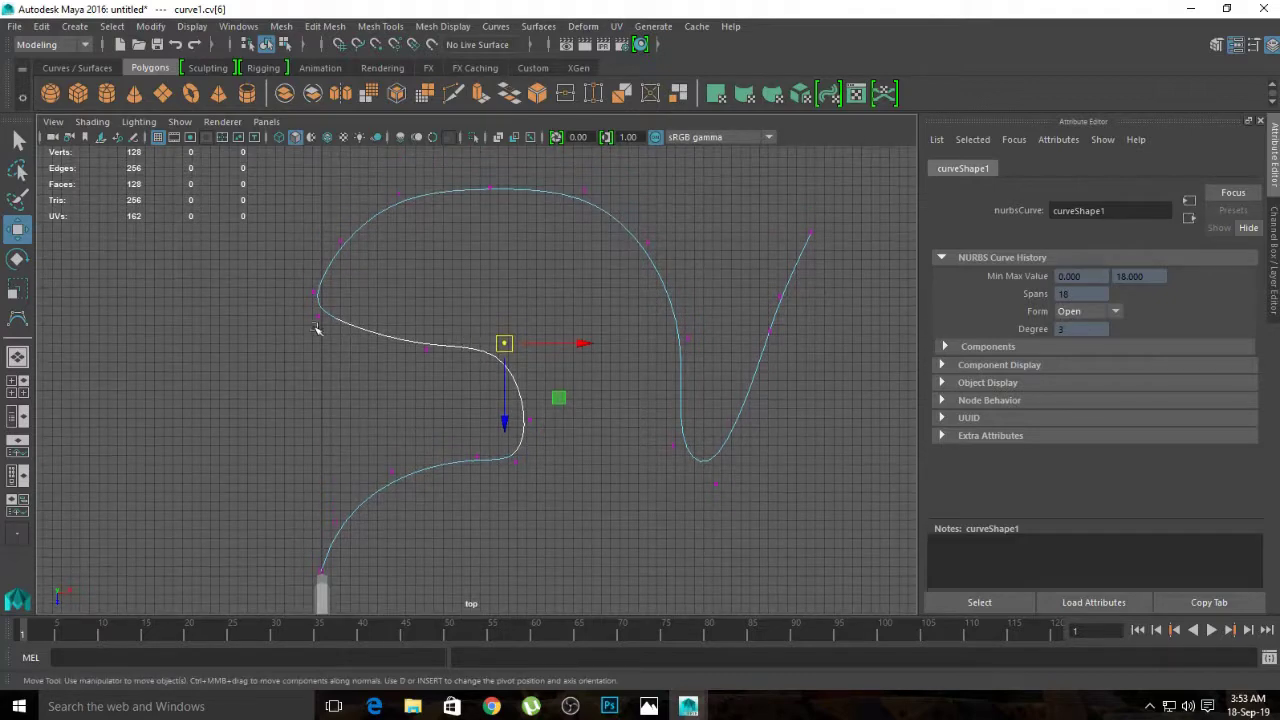
{"action": "left_click", "coordinate": [322, 288]}
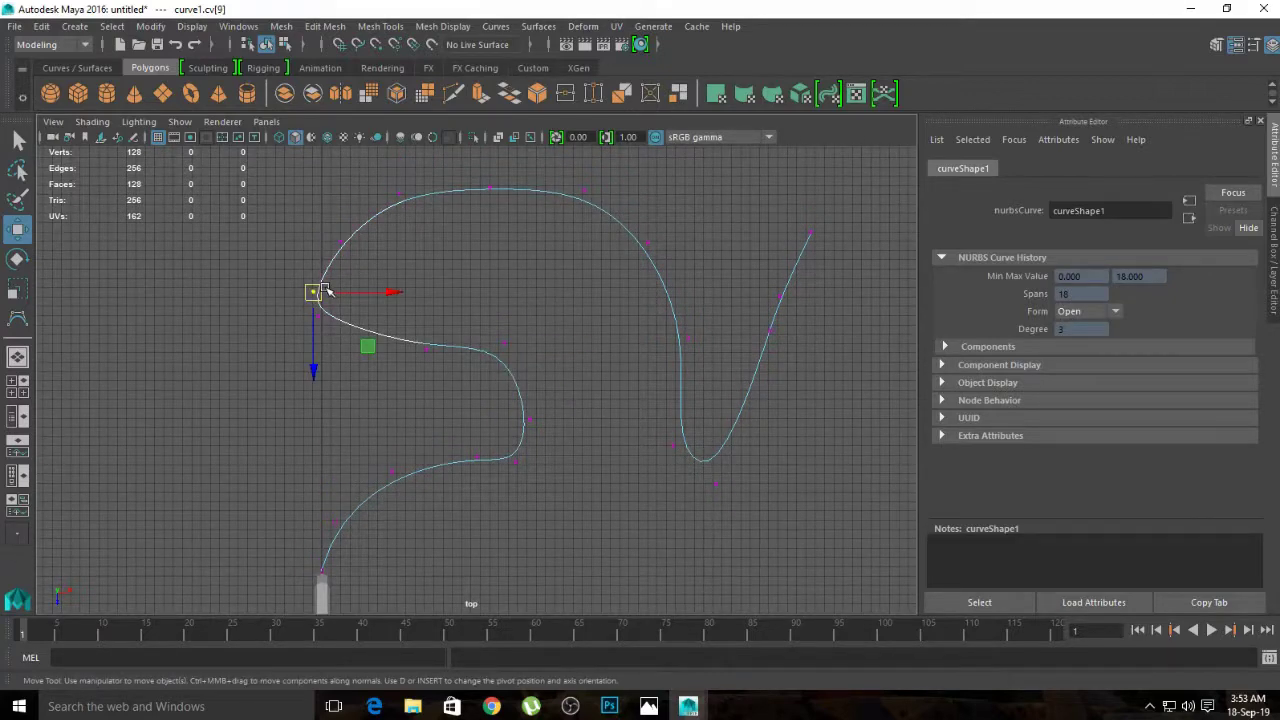
{"action": "left_click", "coordinate": [328, 292]}
{"action": "left_click", "coordinate": [341, 242]}
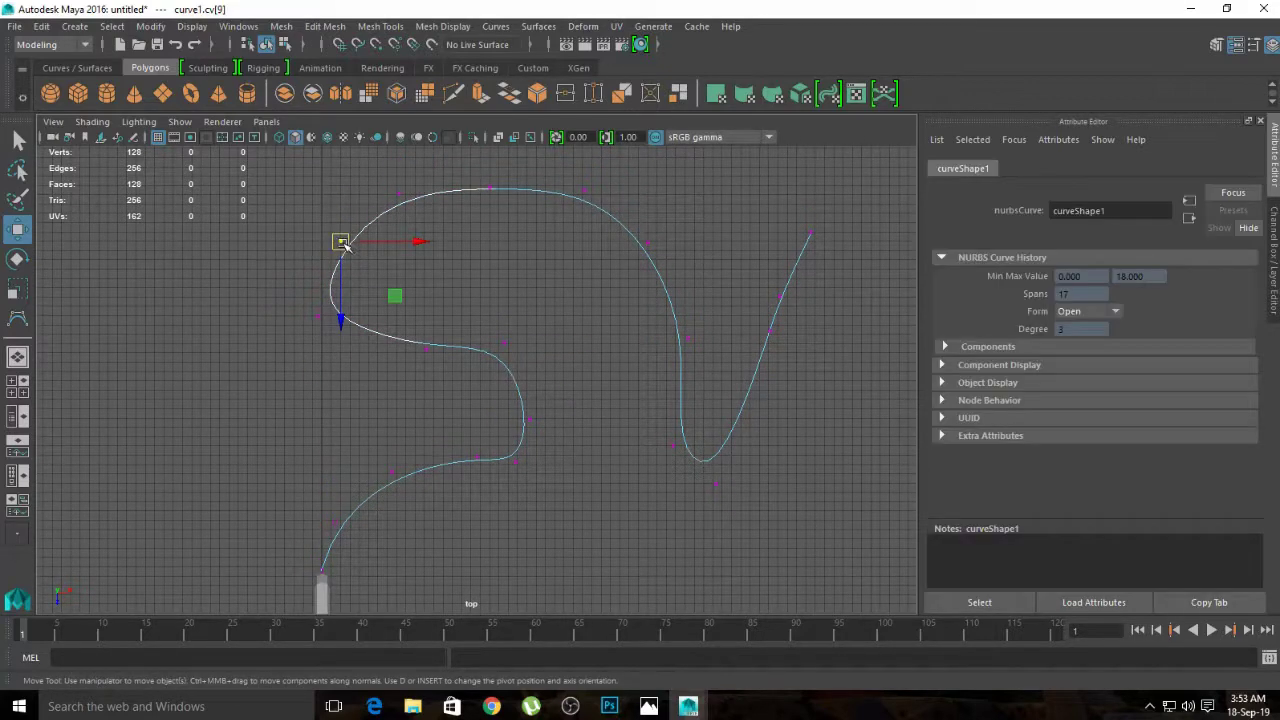
{"action": "left_click_drag", "start_coordinate": [341, 242], "coordinate": [346, 219]}
{"action": "left_click", "coordinate": [576, 302]}
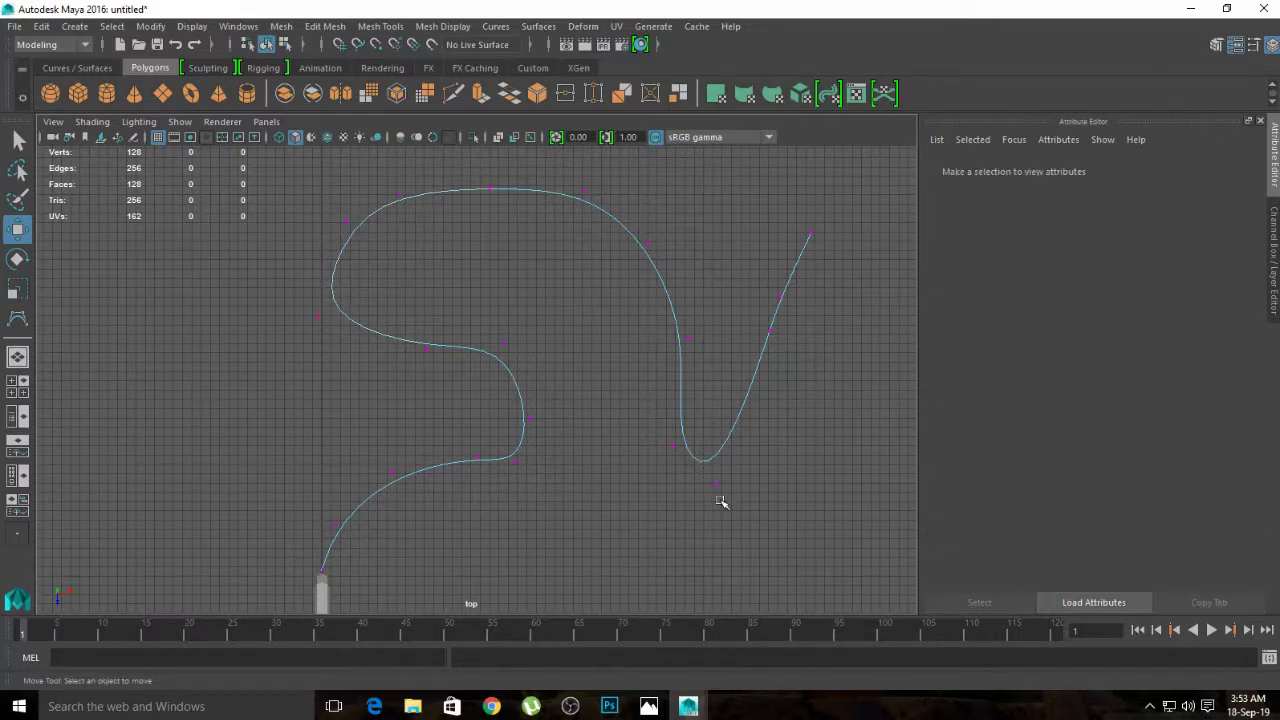
Step: Move the lower-right control vertices outward so the path's right end curls into a hook
{"action": "mouse_move", "coordinate": [710, 468]}
{"action": "left_mouse_down"}
{"action": "mouse_move", "coordinate": [731, 498]}
{"action": "mouse_move", "coordinate": [838, 483]}
{"action": "left_mouse_up"}
{"action": "mouse_move", "coordinate": [753, 316]}
{"action": "left_mouse_down"}
{"action": "mouse_move", "coordinate": [823, 358]}
{"action": "mouse_move", "coordinate": [843, 338]}
{"action": "left_mouse_up"}
{"action": "left_click", "coordinate": [774, 337]}
{"action": "left_click", "coordinate": [769, 334]}
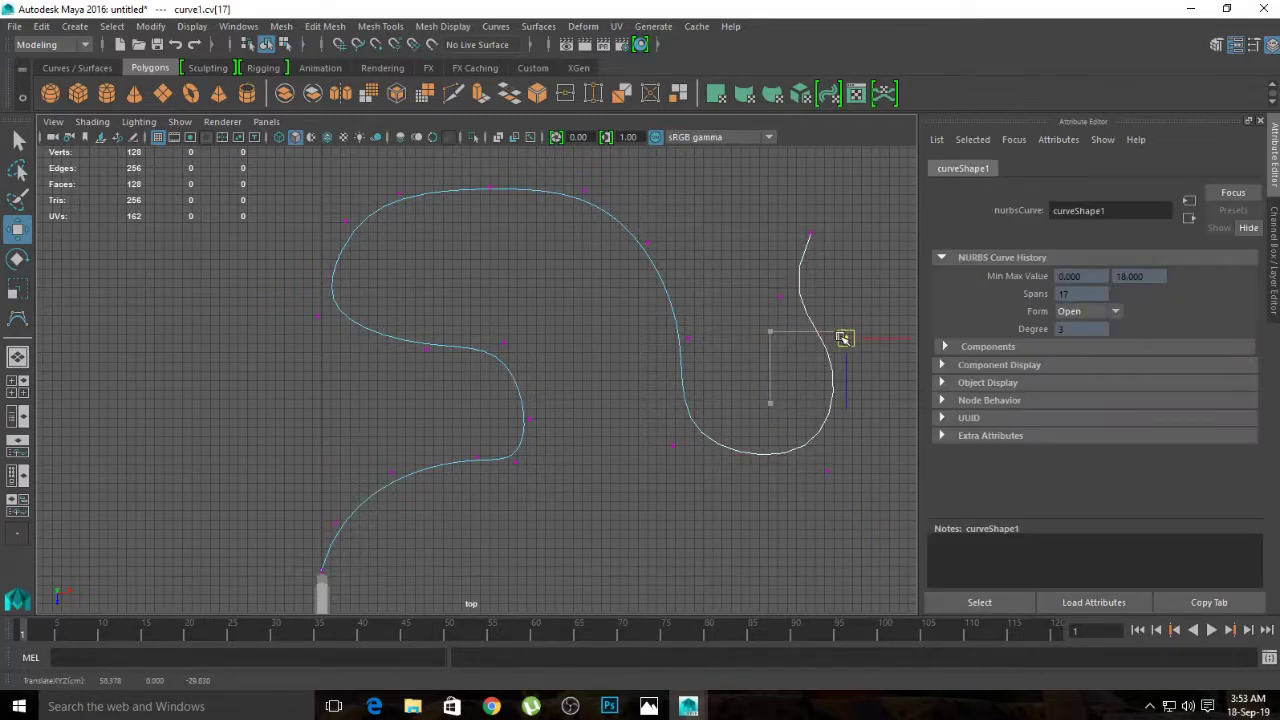
{"action": "left_click", "coordinate": [674, 486]}
Step: Zoom out and switch to the perspective view showing the two links
{"action": "scroll", "coordinate": [651, 508], "scroll_direction": "down", "scroll_amount": 2}
{"action": "scroll", "coordinate": [640, 470], "scroll_direction": "down", "scroll_amount": 1}
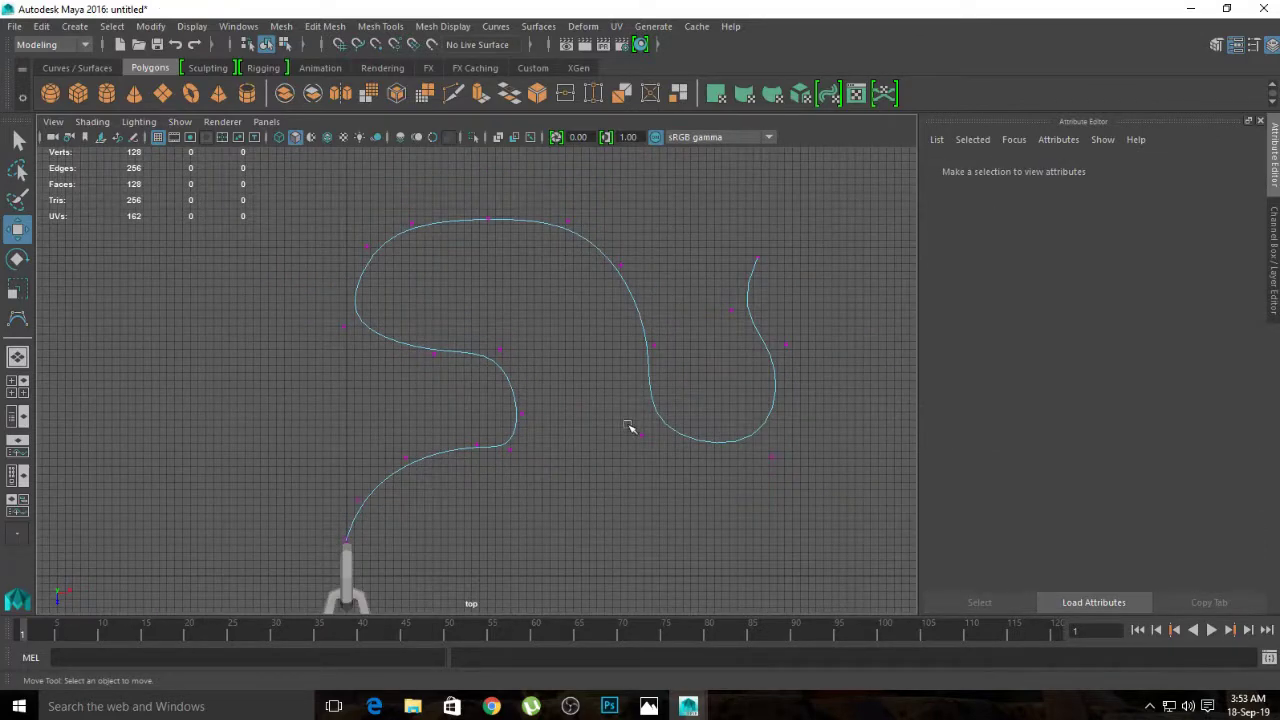
{"action": "key", "text": "space"}
{"action": "key", "text": "space"}
{"action": "left_click", "coordinate": [495, 420]}
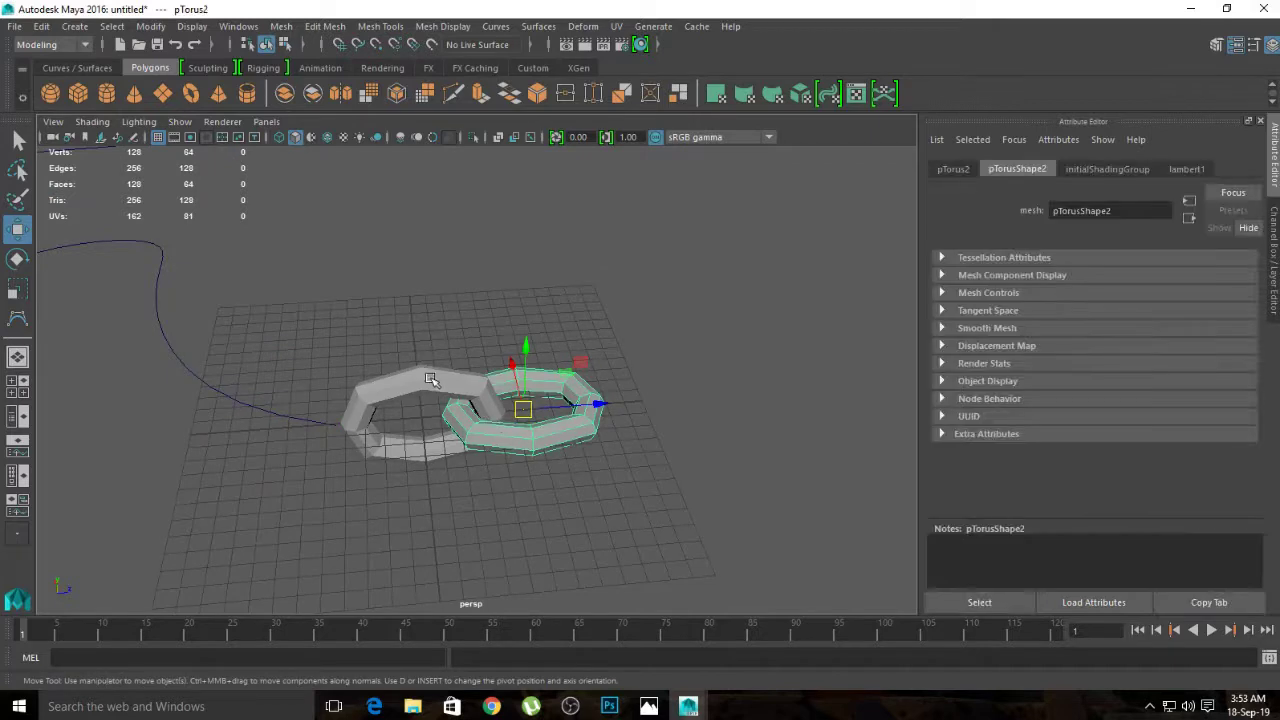
Step: Select both torus links and combine them into one mesh, pTorus3
{"action": "left_click", "coordinate": [430, 378]}
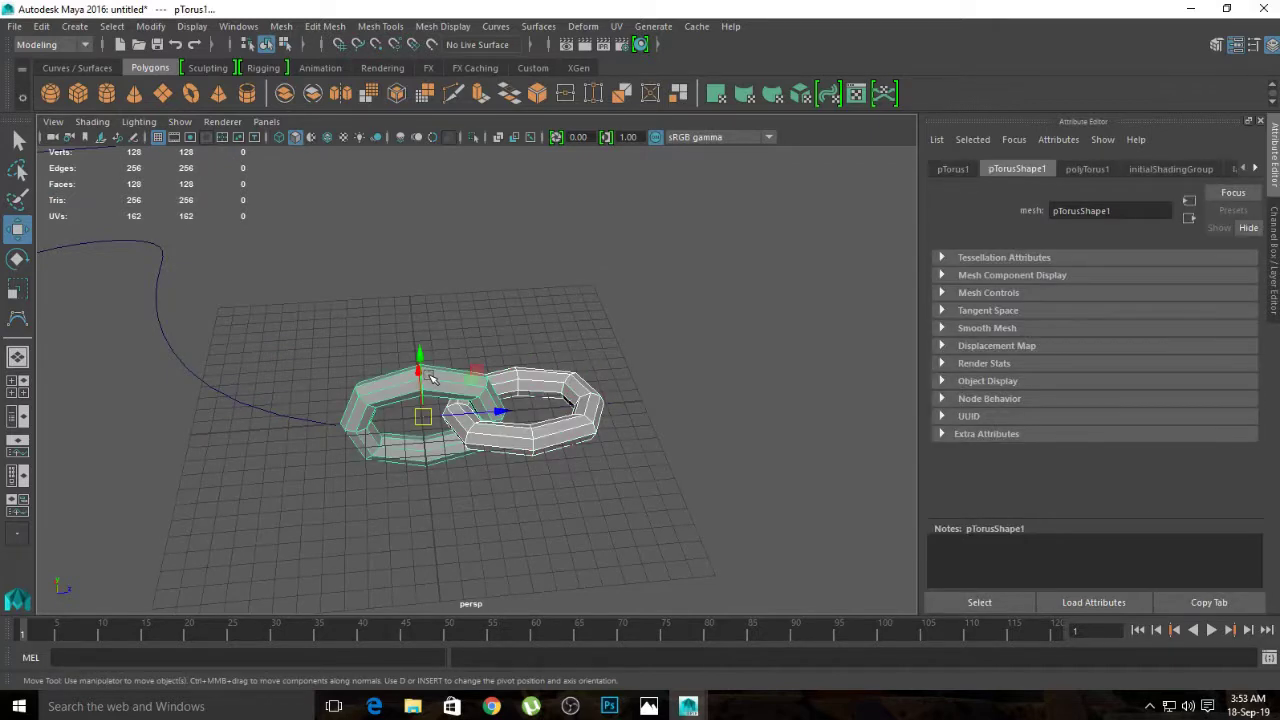
{"action": "left_click", "coordinate": [558, 530]}
{"action": "left_click", "coordinate": [521, 442]}
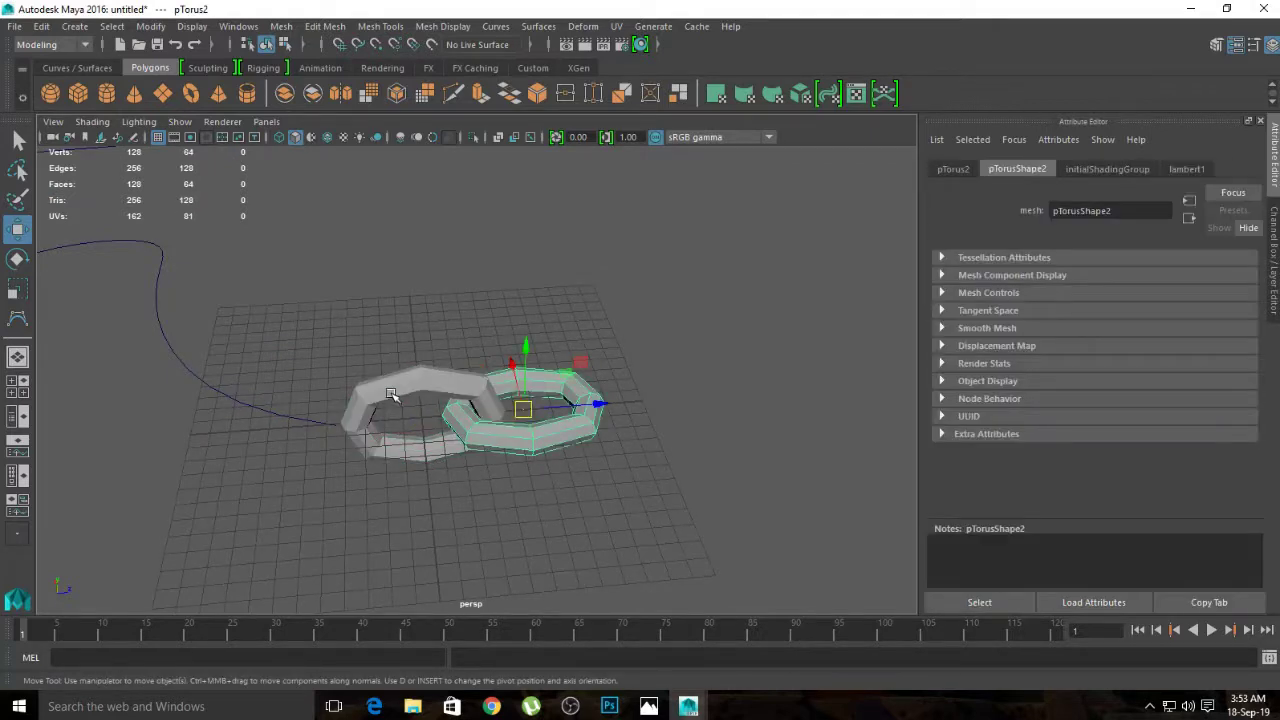
{"action": "left_click", "coordinate": [391, 393]}
{"action": "key", "text": "space"}
{"action": "left_click", "coordinate": [182, 424]}
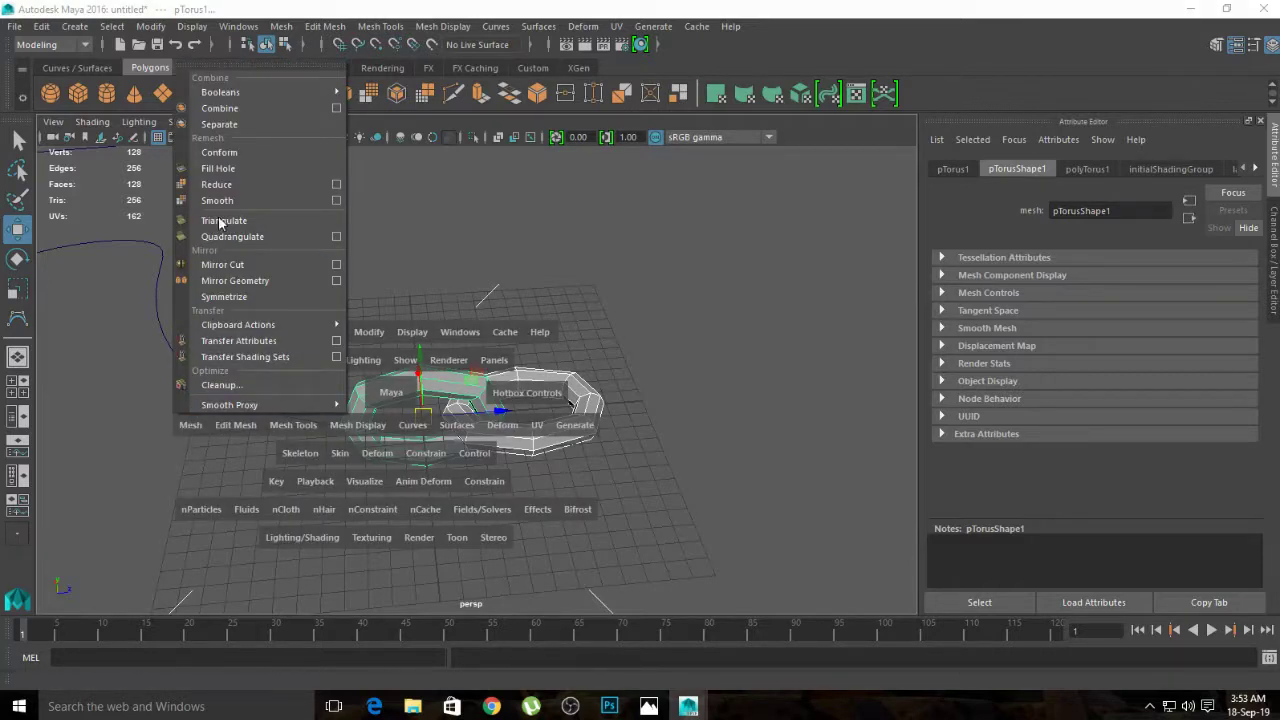
{"action": "left_click", "coordinate": [251, 117]}
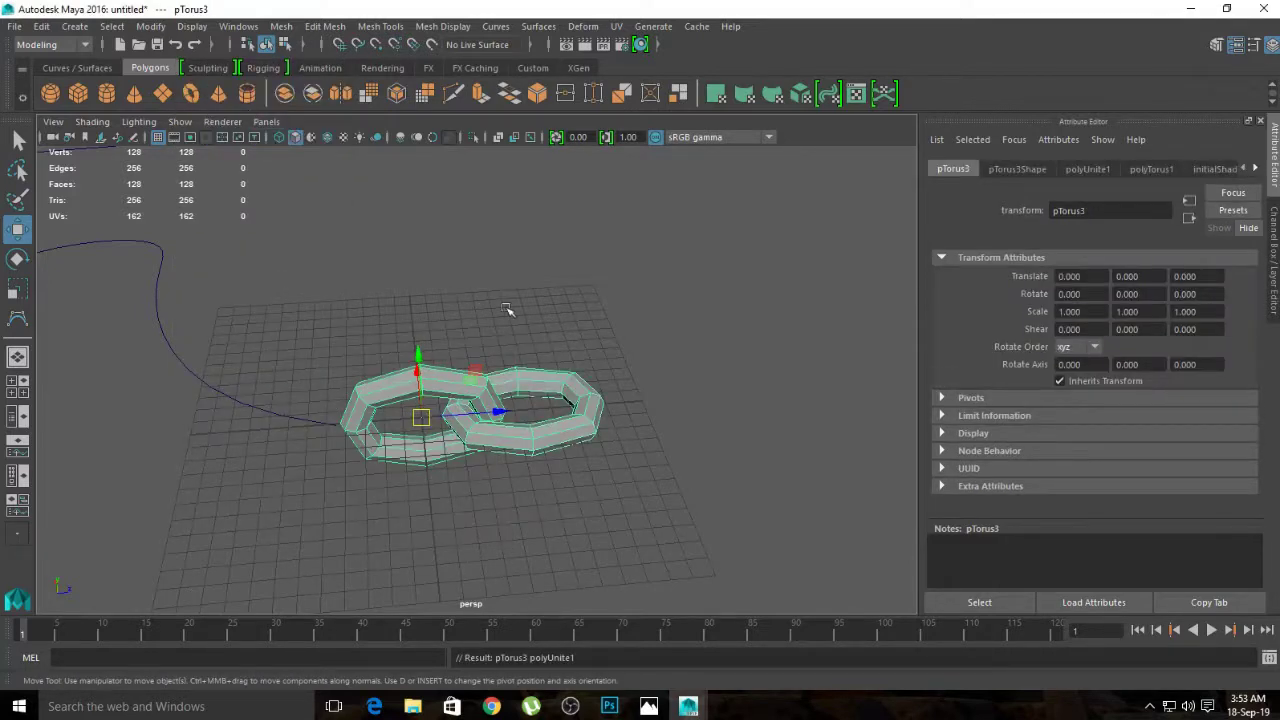
Step: Center pTorus3's pivot and scale it down to about half size
{"action": "left_click", "coordinate": [160, 28]}
{"action": "left_click", "coordinate": [212, 128]}
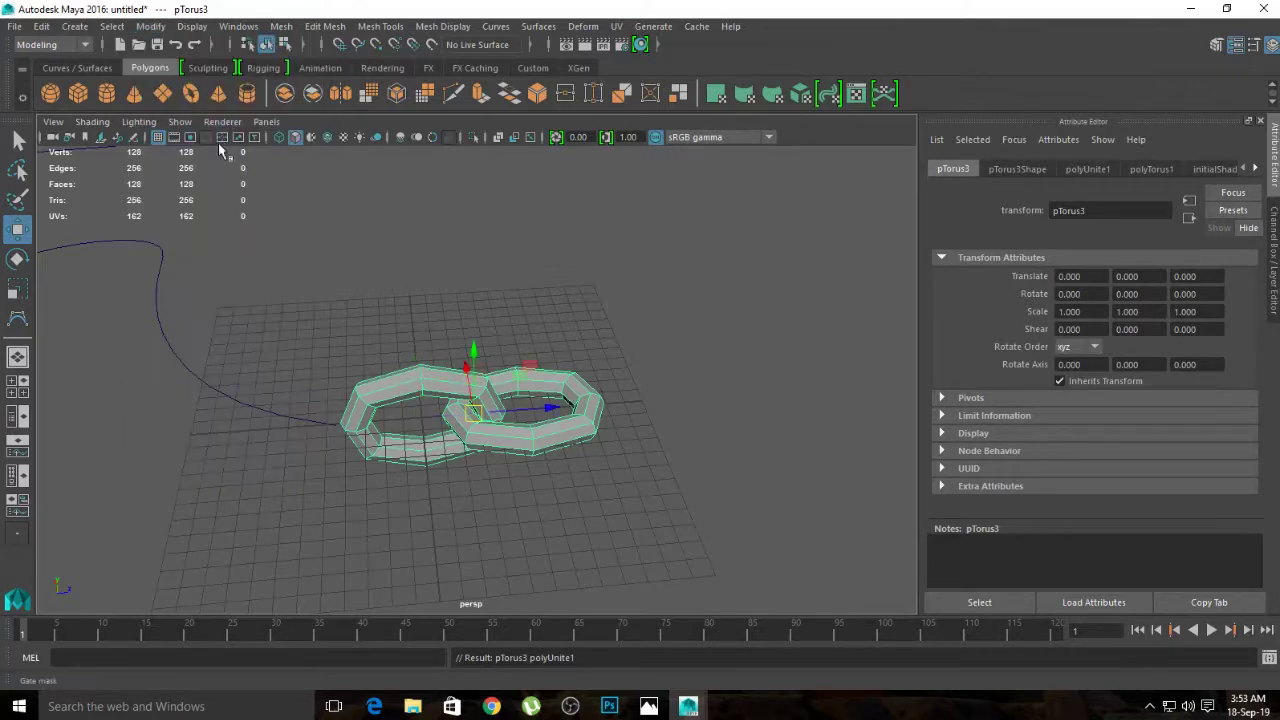
{"action": "left_click", "coordinate": [562, 507]}
{"action": "left_click", "coordinate": [483, 420]}
{"action": "key", "text": "e"}
{"action": "key", "text": "r"}
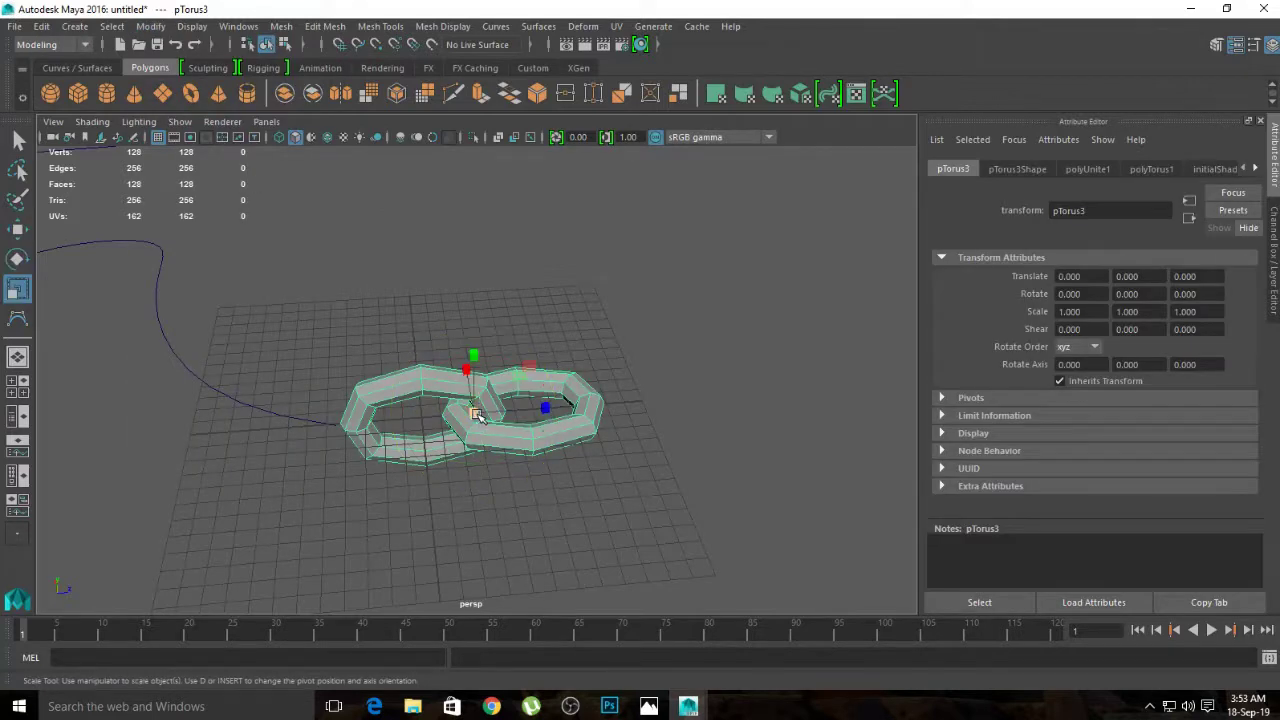
{"action": "left_click_drag", "start_coordinate": [478, 416], "coordinate": [394, 400]}
Step: Shrink pTorus3 further to a scale of 0.362
{"action": "left_click", "coordinate": [500, 451]}
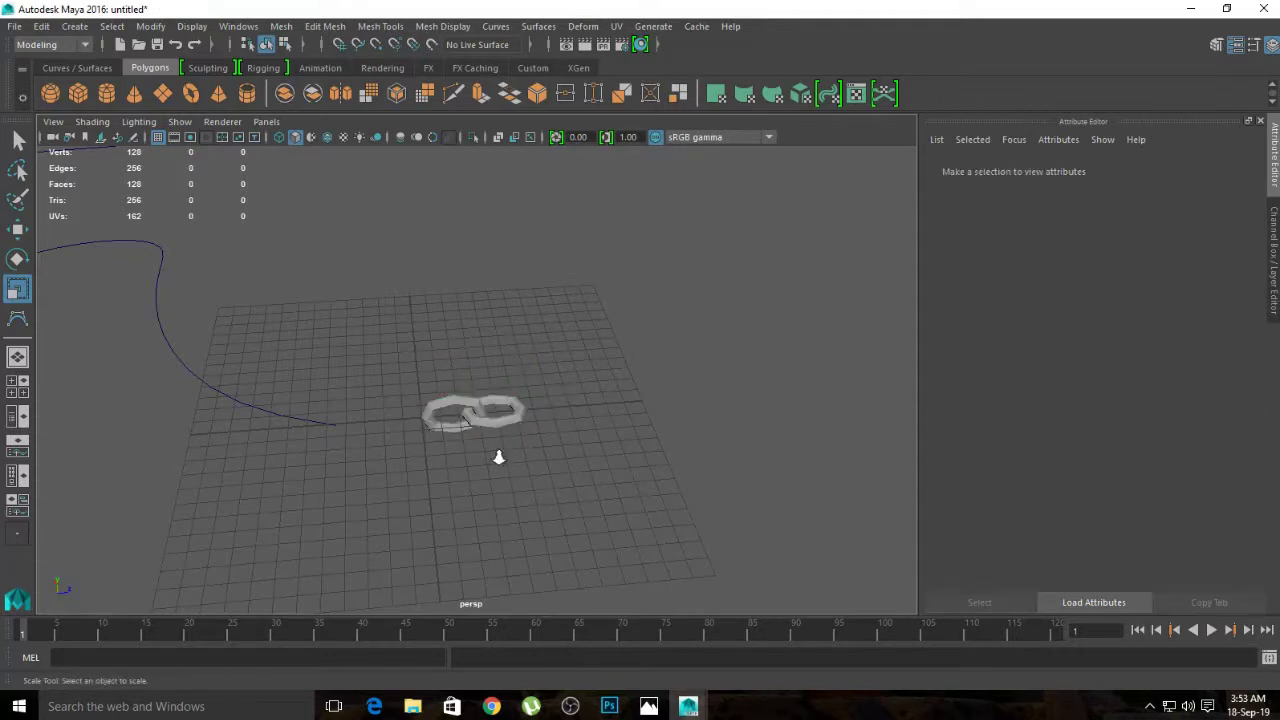
{"action": "scroll", "coordinate": [500, 435], "scroll_direction": "up", "scroll_amount": 2}
{"action": "left_click", "coordinate": [496, 432]}
{"action": "left_click_drag", "start_coordinate": [466, 420], "coordinate": [448, 420]}
Step: Move pTorus3 along Z to -2.315, then select it together with the path curve
{"action": "key", "text": "w"}
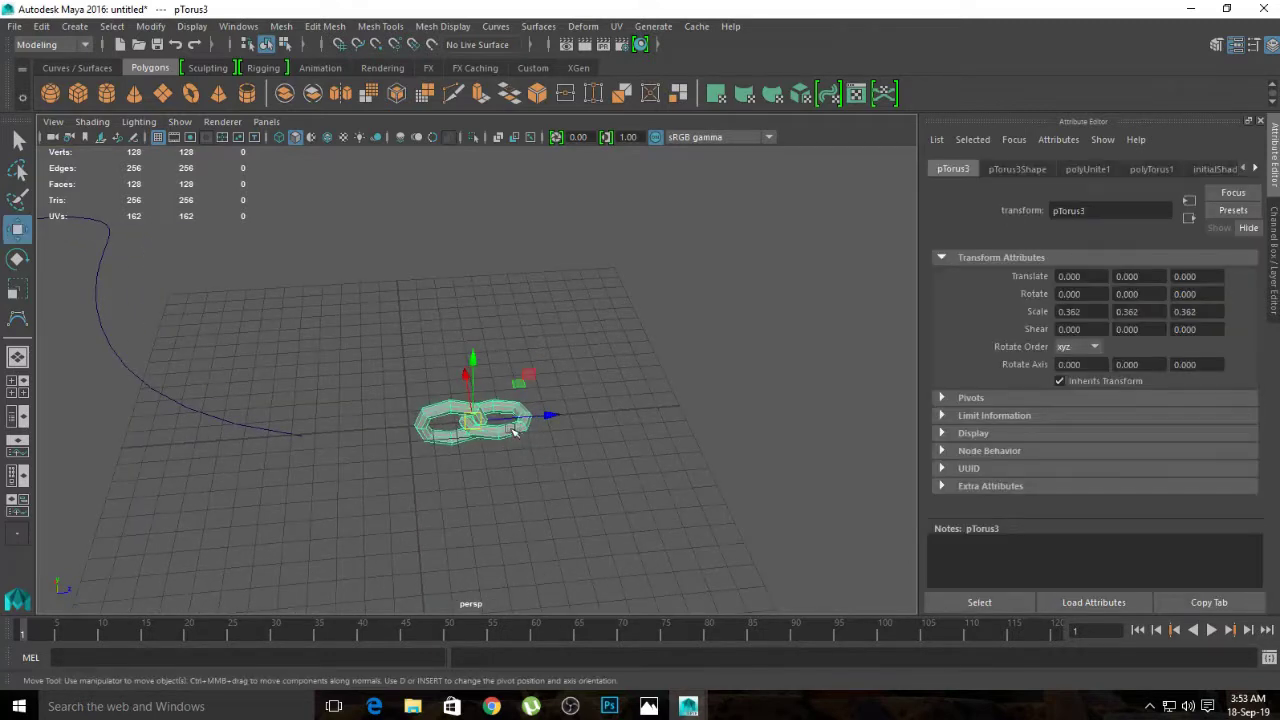
{"action": "mouse_move", "coordinate": [675, 477]}
{"action": "left_mouse_down", "text": "alt"}
{"action": "mouse_move", "coordinate": [434, 463]}
{"action": "mouse_move", "coordinate": [529, 420]}
{"action": "left_mouse_up", "text": "alt"}
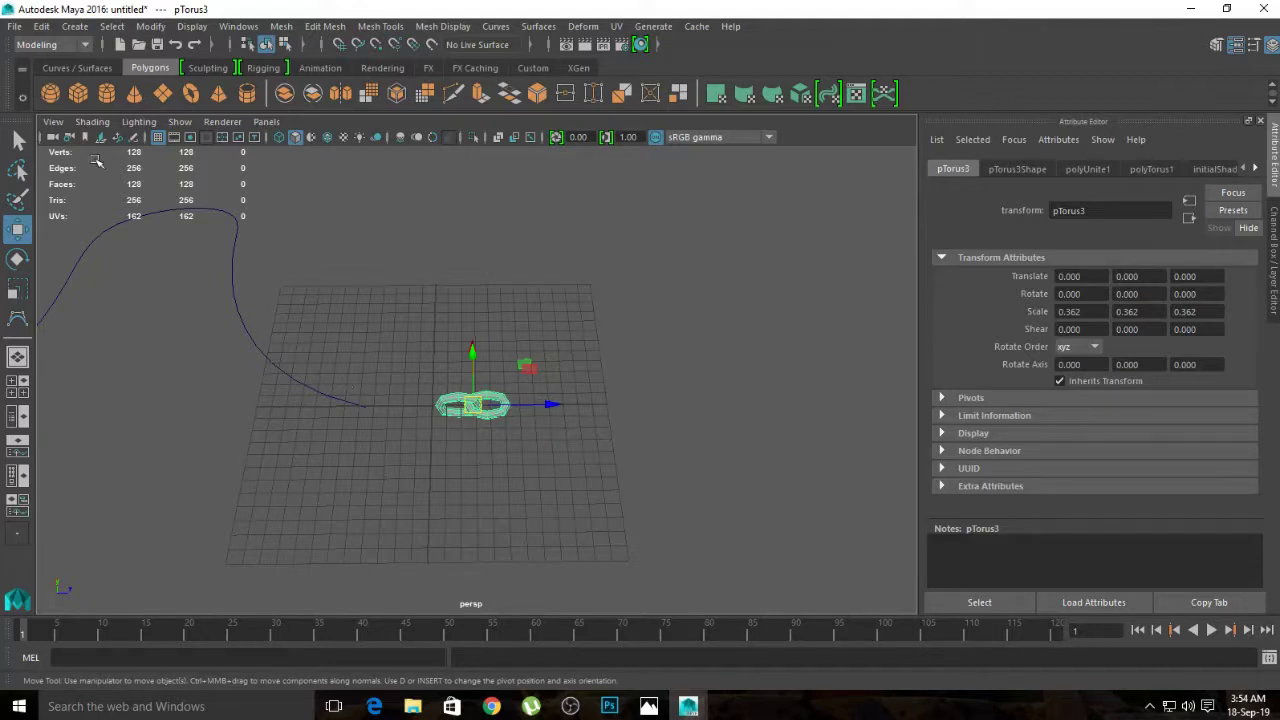
{"action": "left_click_drag", "start_coordinate": [556, 405], "coordinate": [519, 406]}
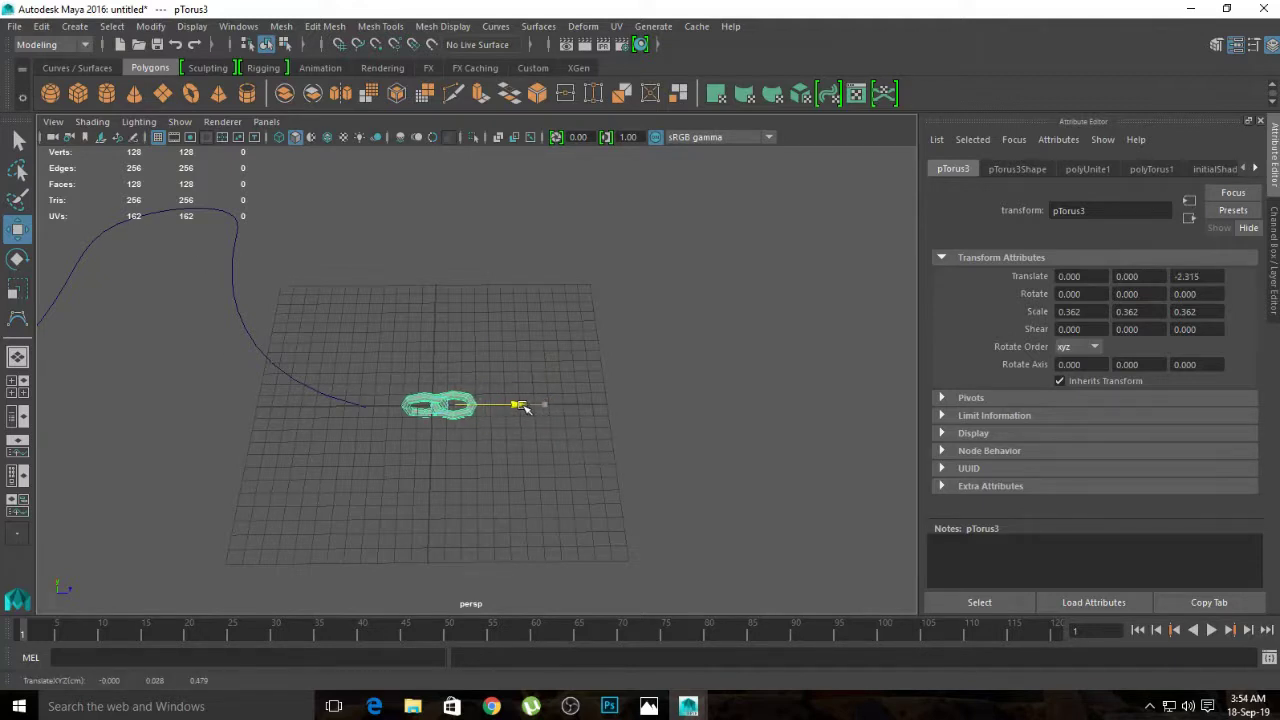
{"action": "left_click", "coordinate": [379, 434]}
{"action": "left_click", "coordinate": [398, 407]}
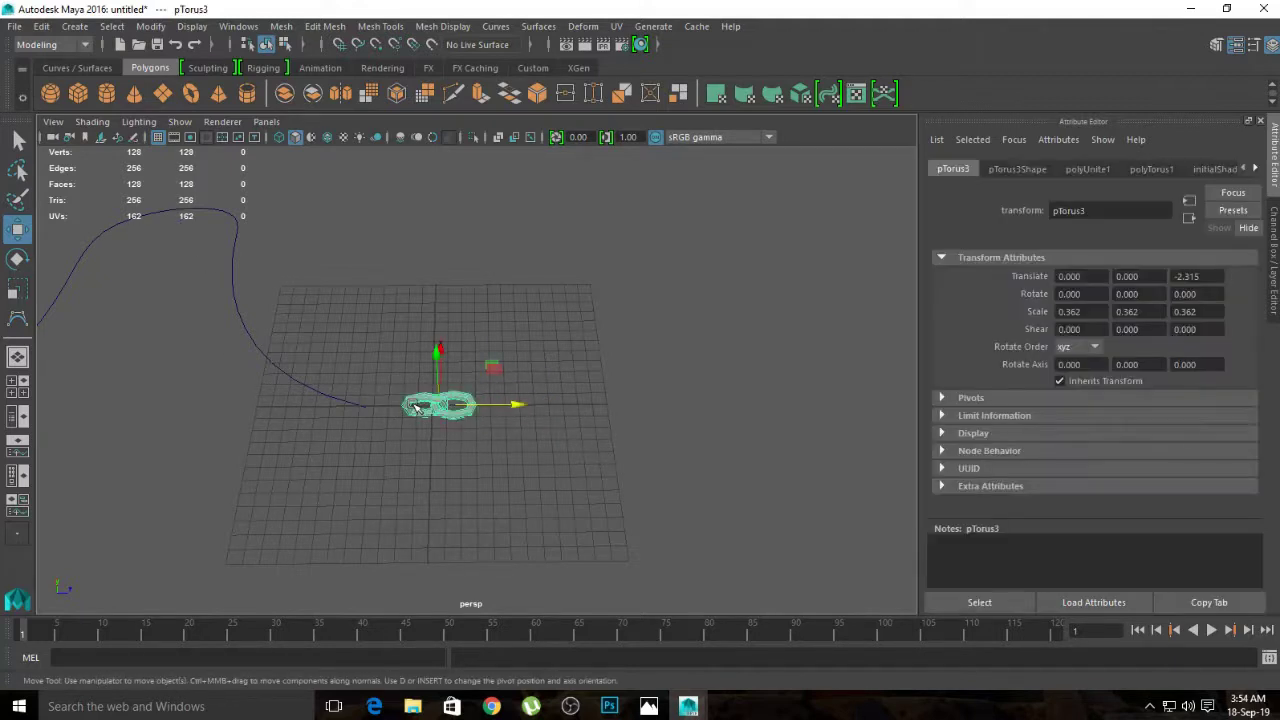
{"action": "left_click", "coordinate": [349, 402], "text": "shift"}
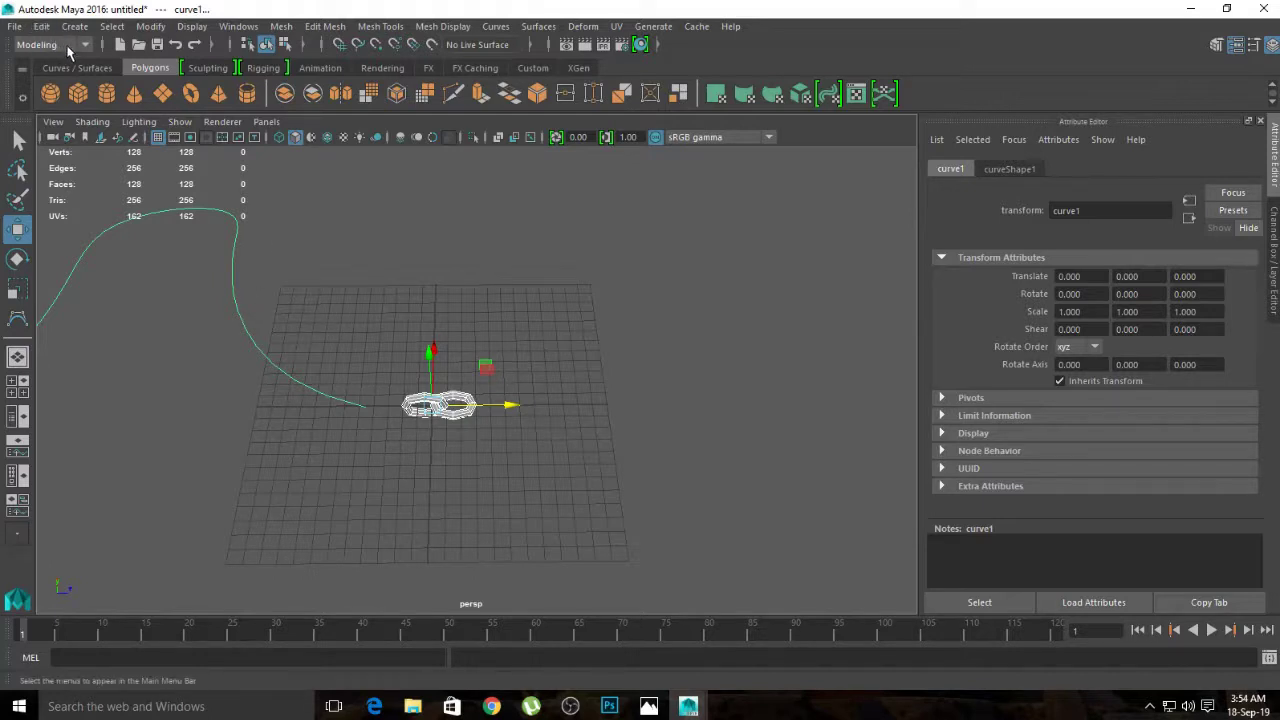
Step: In the Animation menu set, attach pTorus3 to curve1 with Attach to Motion Path options
{"action": "left_click", "coordinate": [69, 50]}
{"action": "left_click", "coordinate": [64, 96]}
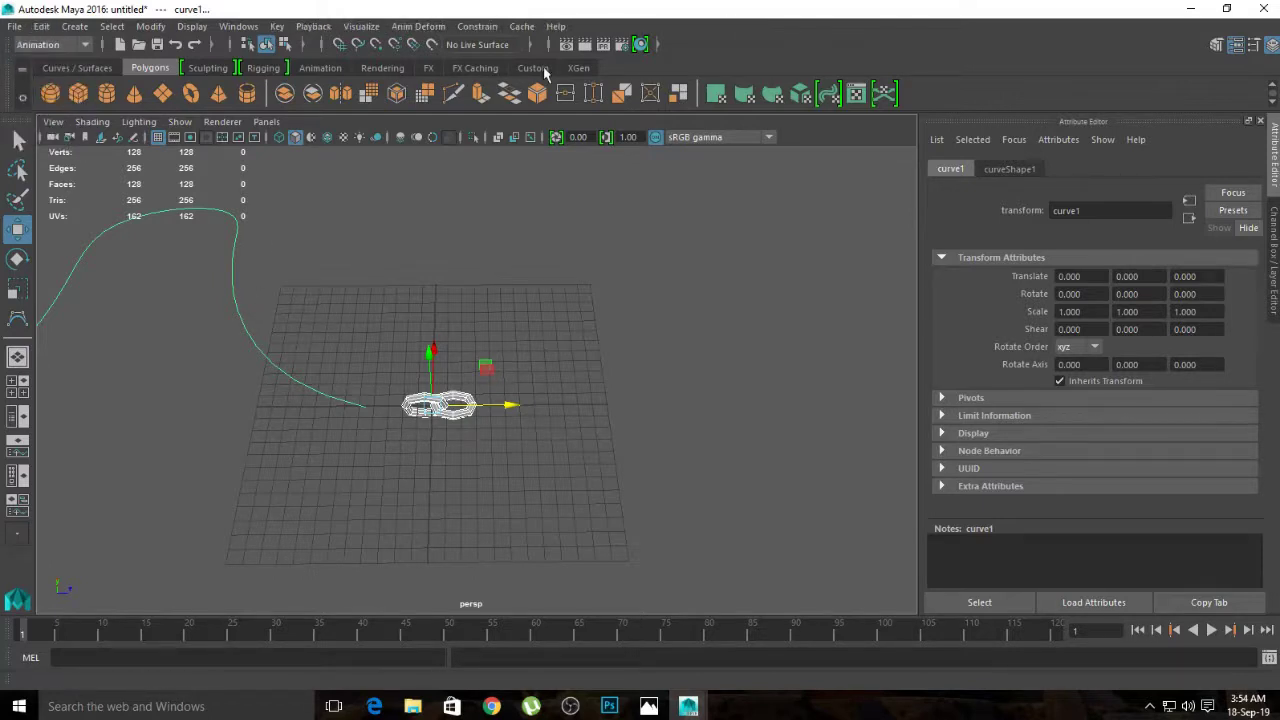
{"action": "left_click", "coordinate": [468, 28]}
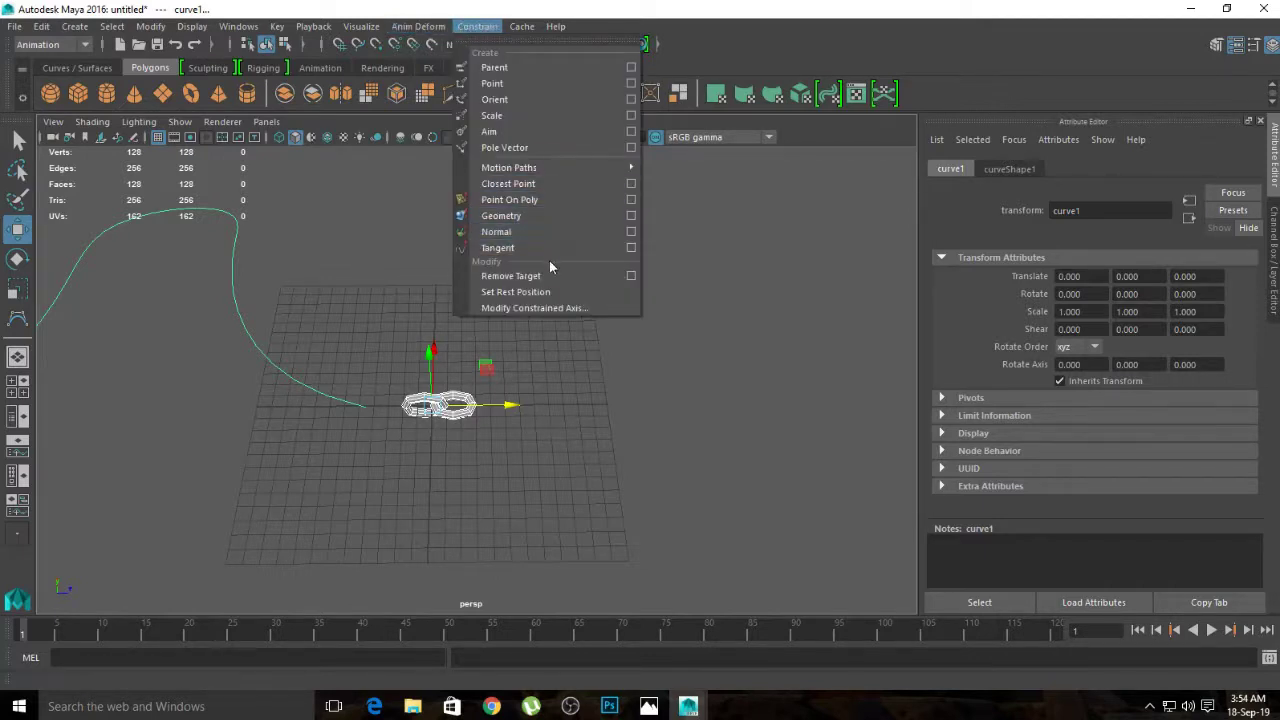
{"action": "mouse_move", "coordinate": [509, 168]}
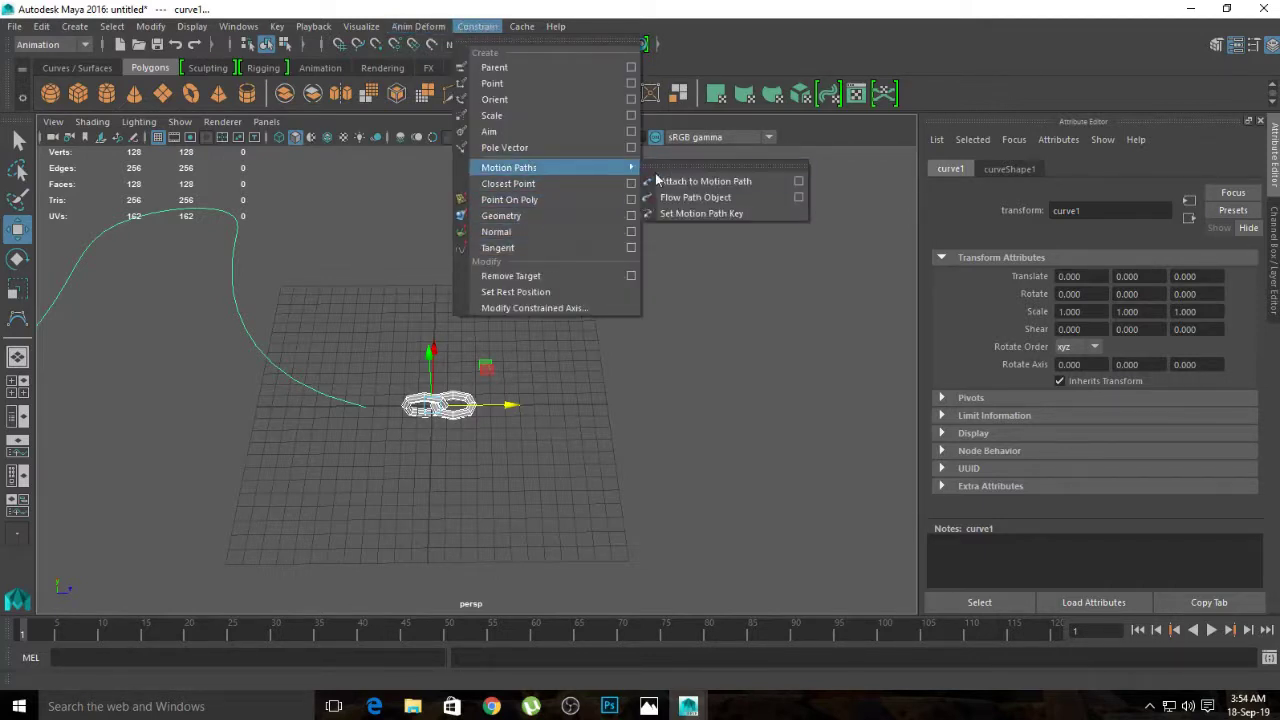
{"action": "left_click", "coordinate": [797, 184]}
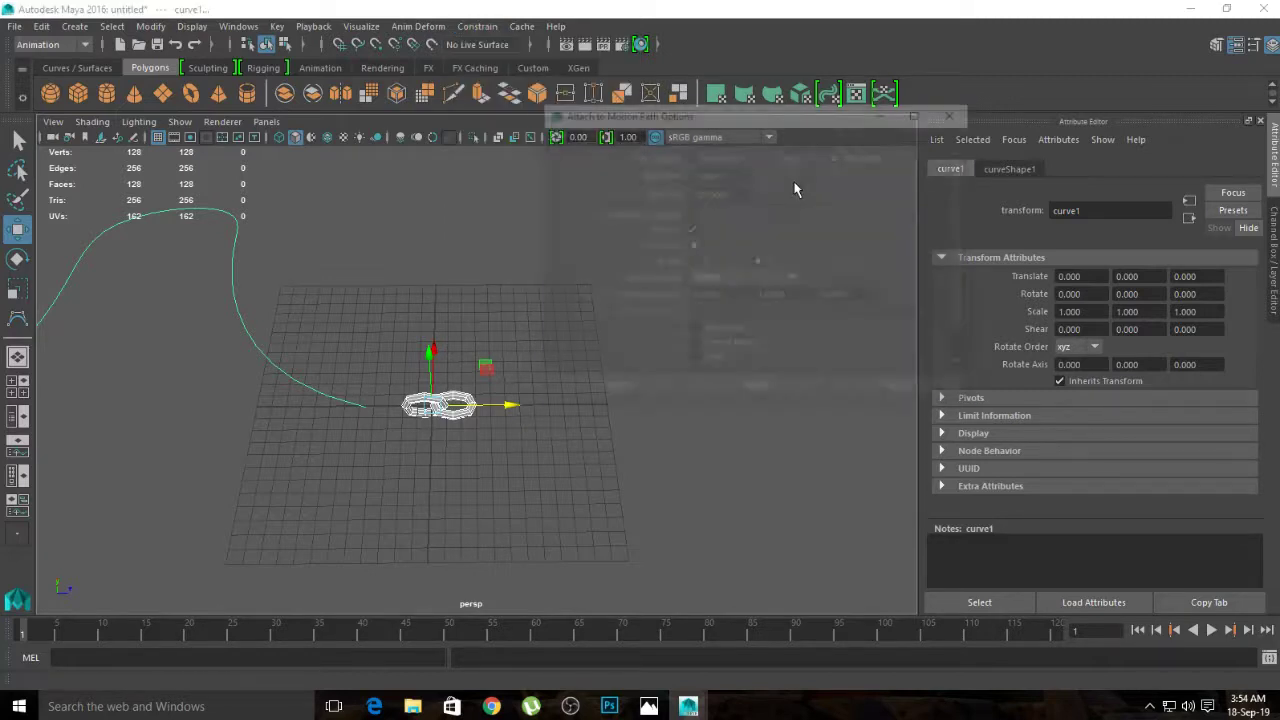
{"action": "left_click", "coordinate": [771, 390]}
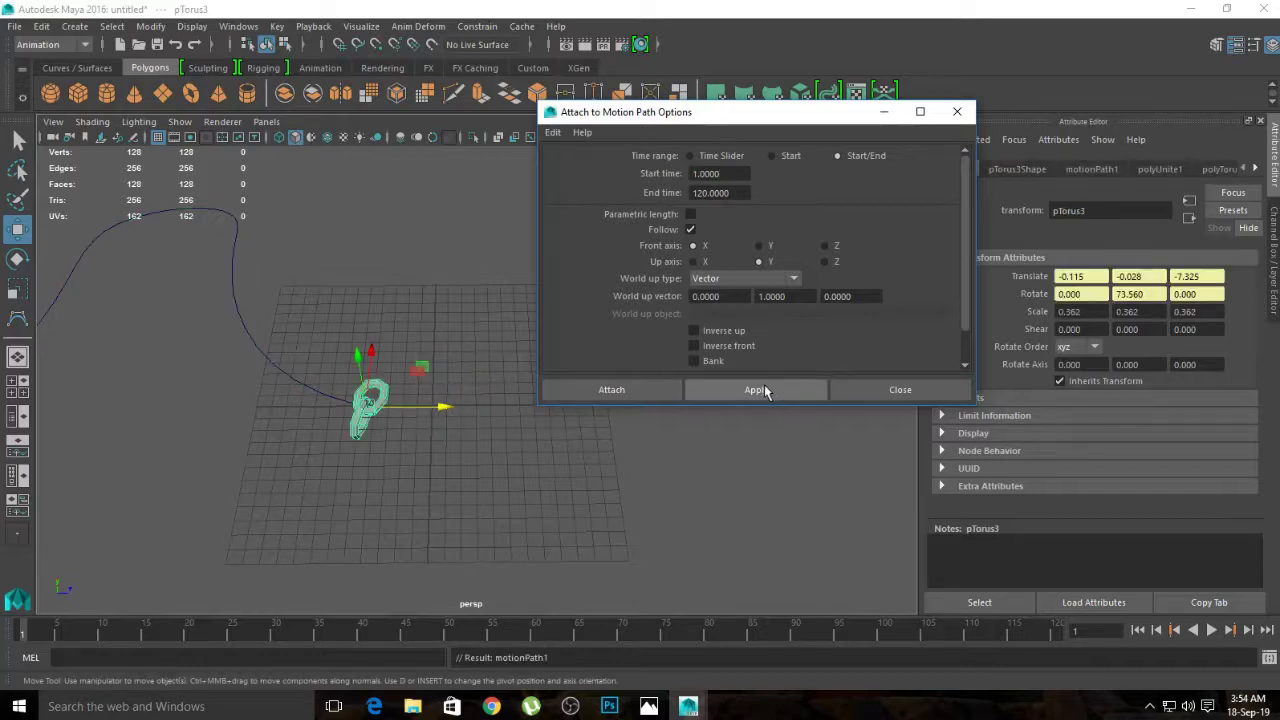
{"action": "left_click", "coordinate": [885, 392]}
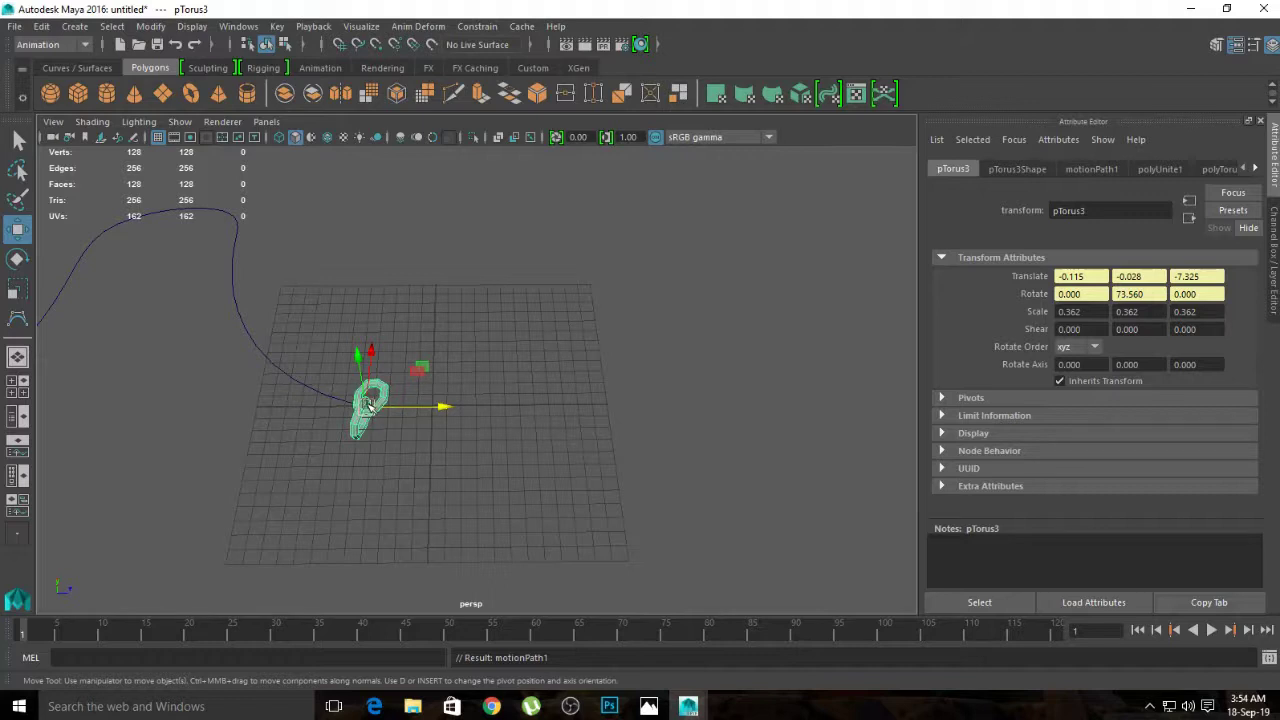
Step: Play back the path animation, then show the Channel Box with motionPath1's inputs expanded
{"action": "key", "text": "alt+v"}
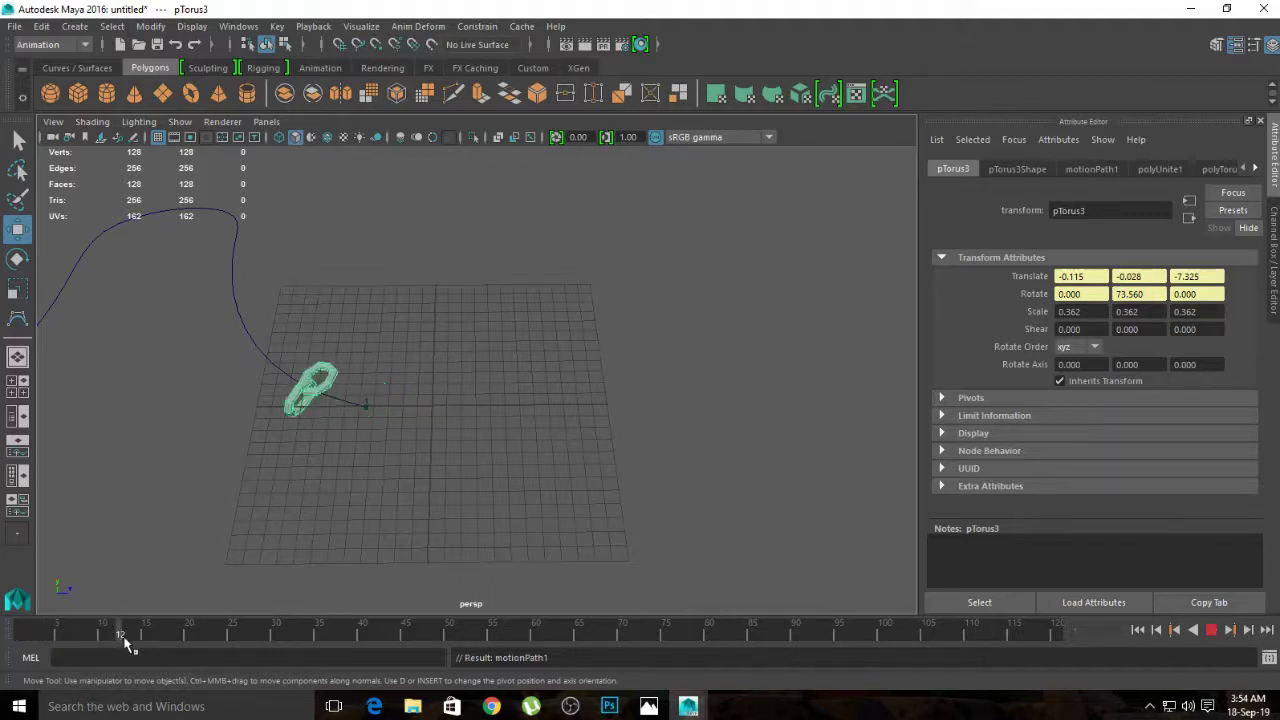
{"action": "key", "text": "alt+v"}
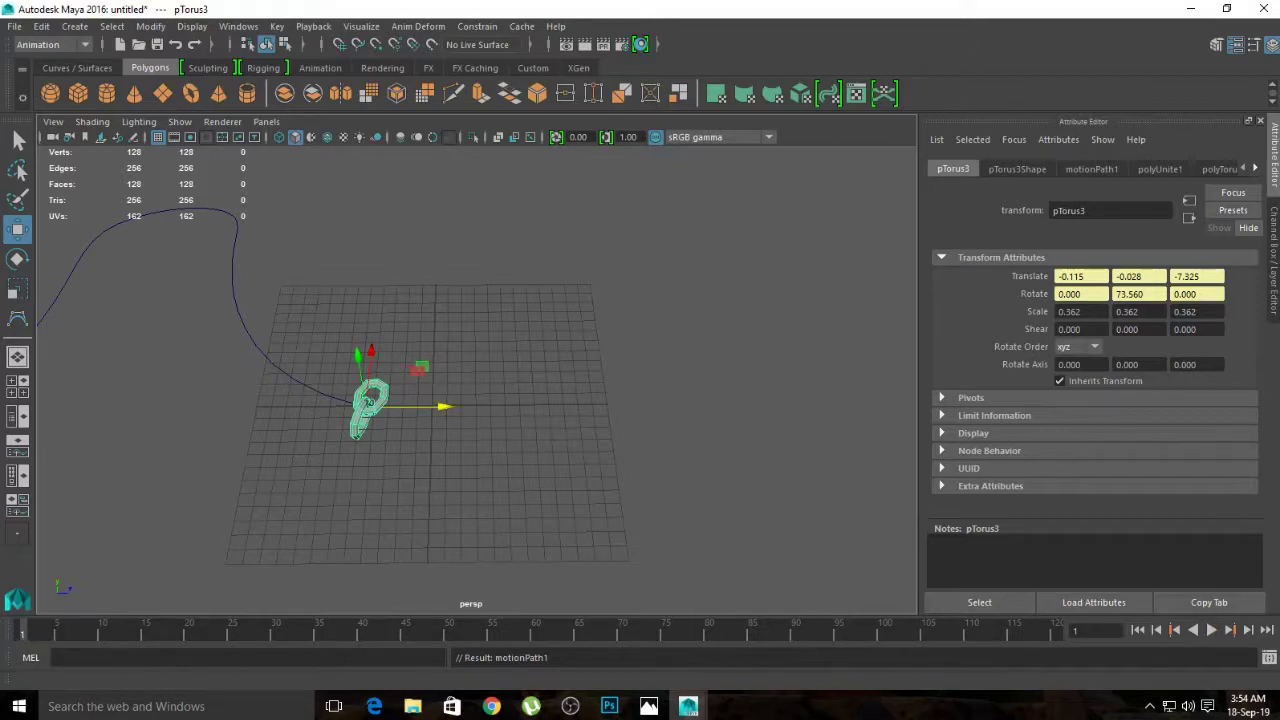
{"action": "key", "text": "ctrl+a"}
{"action": "left_click", "coordinate": [1130, 350]}
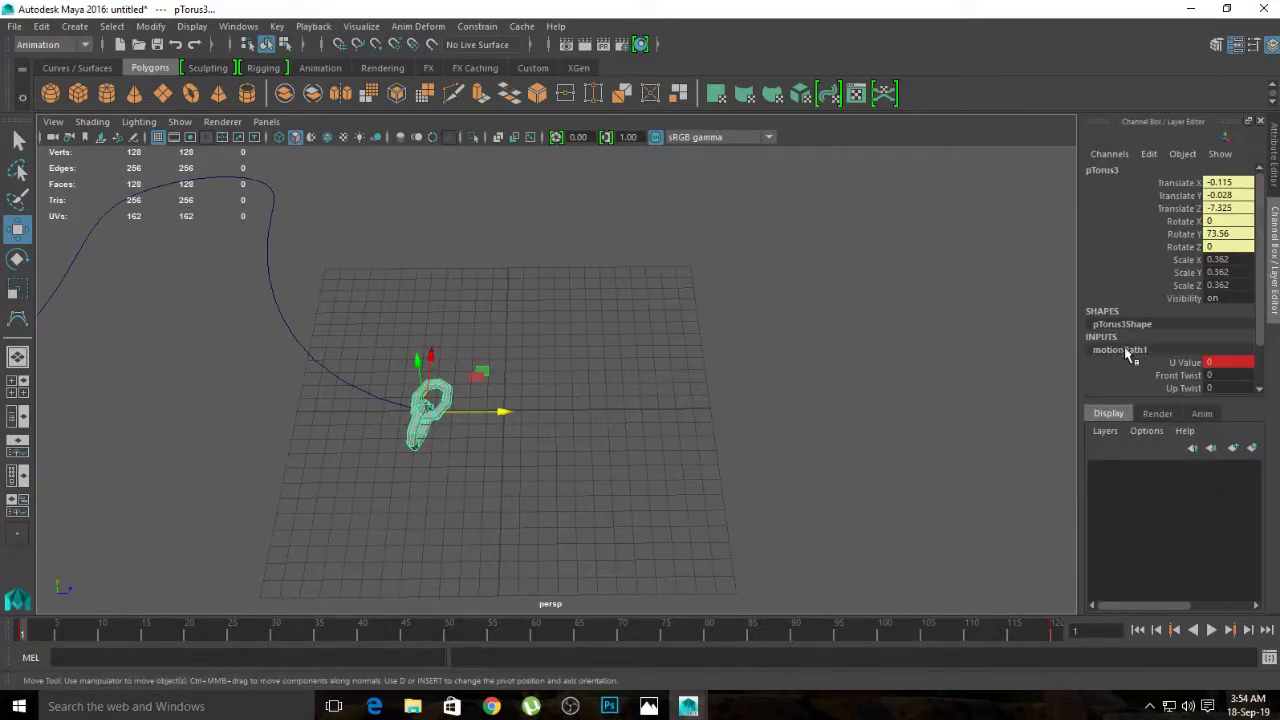
Step: Keep Front Twist at 0 and set motionPath1's Up Twist to 84.798, then scrub to check
{"action": "left_click", "coordinate": [1185, 362]}
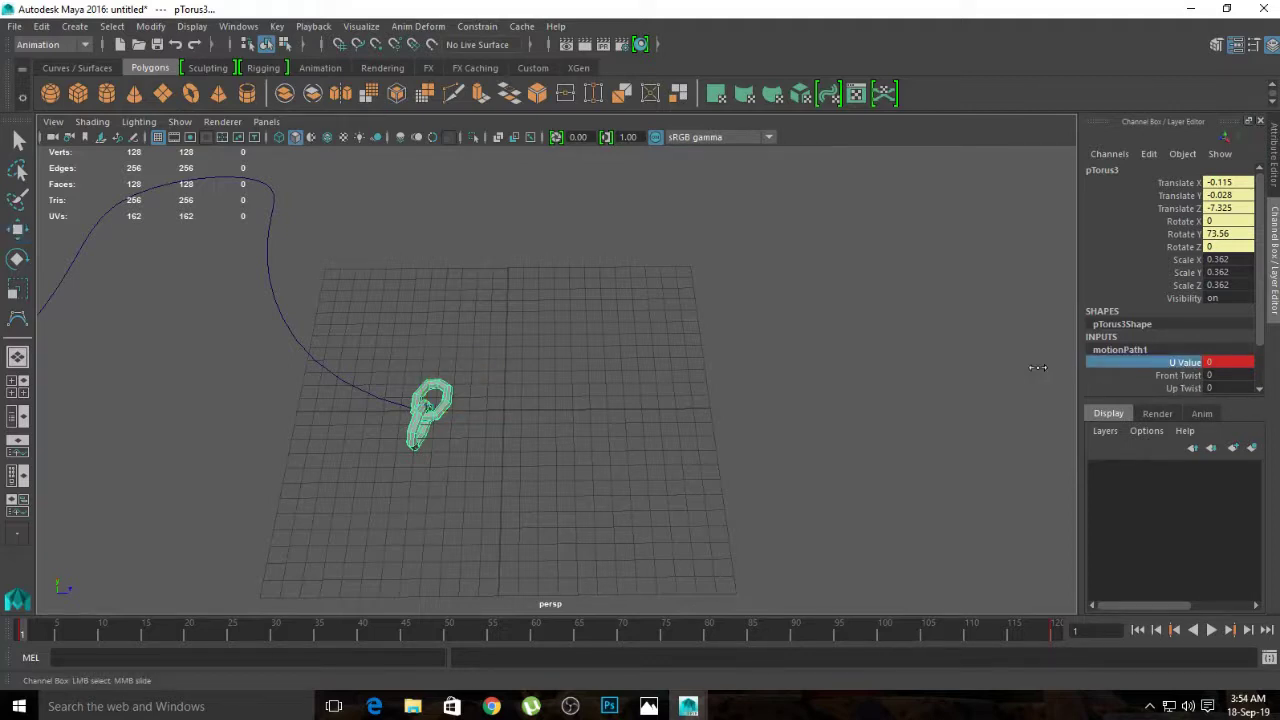
{"action": "left_click", "coordinate": [1178, 375]}
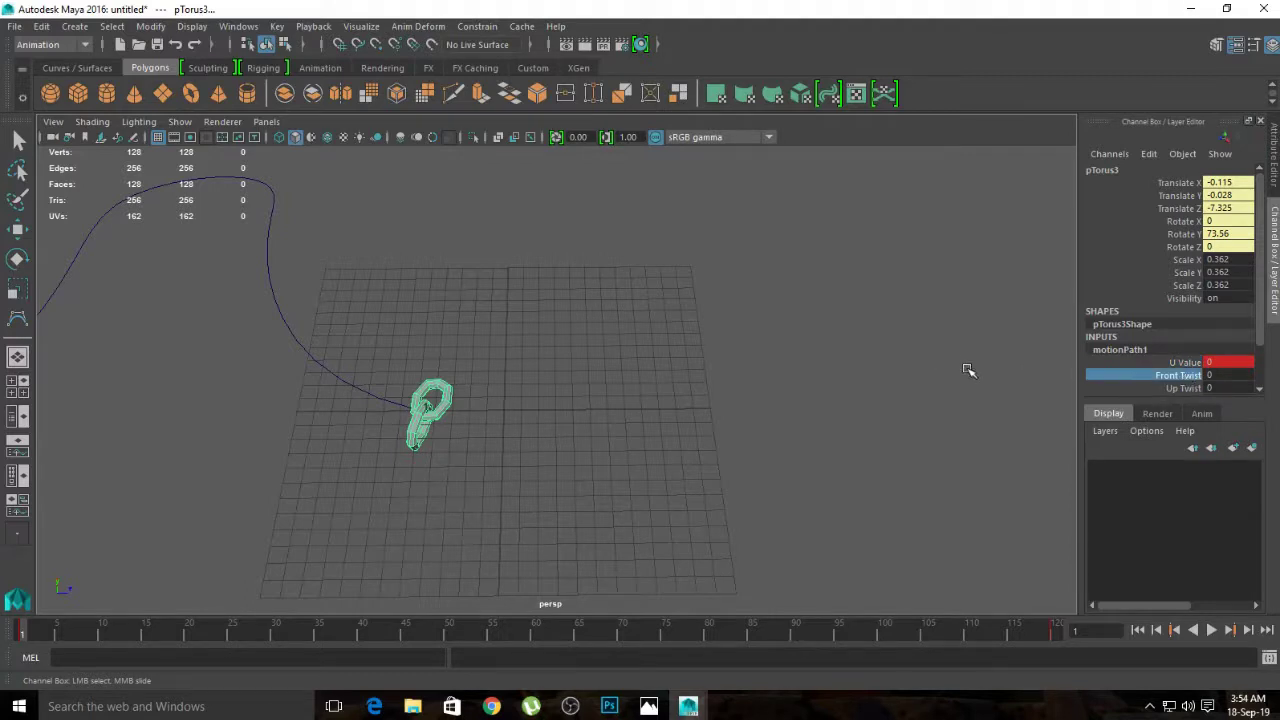
{"action": "mouse_move", "coordinate": [966, 367]}
{"action": "middle_mouse_down"}
{"action": "mouse_move", "coordinate": [951, 371]}
{"action": "mouse_move", "coordinate": [962, 372]}
{"action": "middle_mouse_up"}
{"action": "key", "text": "ctrl+z"}
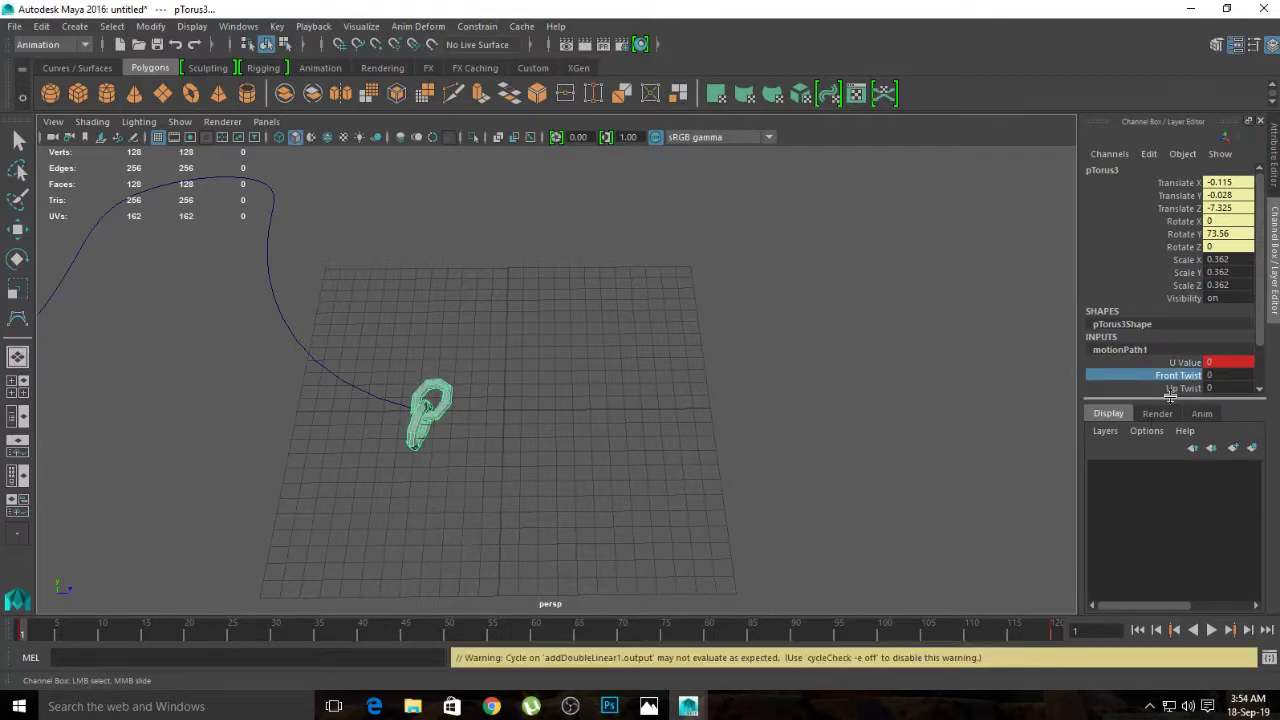
{"action": "left_click", "coordinate": [1172, 388]}
{"action": "mouse_move", "coordinate": [1023, 376]}
{"action": "middle_mouse_down"}
{"action": "mouse_move", "coordinate": [980, 382]}
{"action": "mouse_move", "coordinate": [1087, 377]}
{"action": "middle_mouse_up"}
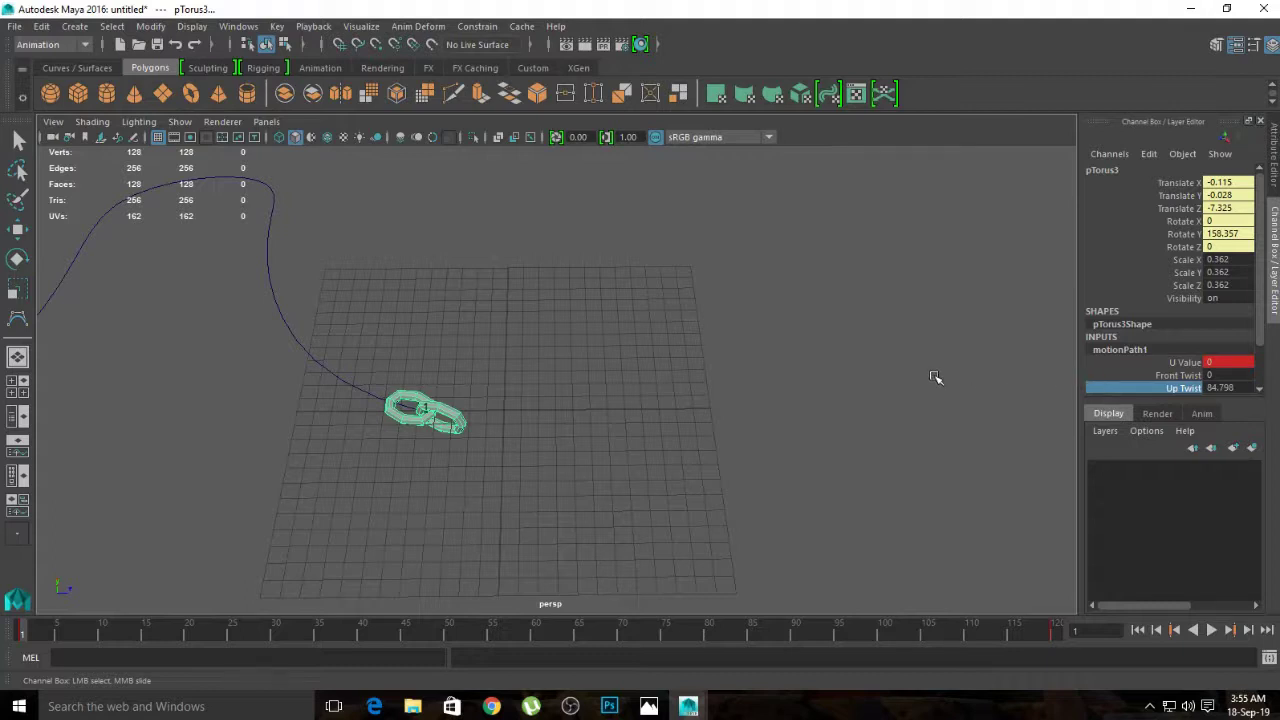
{"action": "mouse_move", "coordinate": [35, 638]}
{"action": "left_mouse_down"}
{"action": "mouse_move", "coordinate": [185, 660]}
{"action": "mouse_move", "coordinate": [40, 640]}
{"action": "left_mouse_up"}
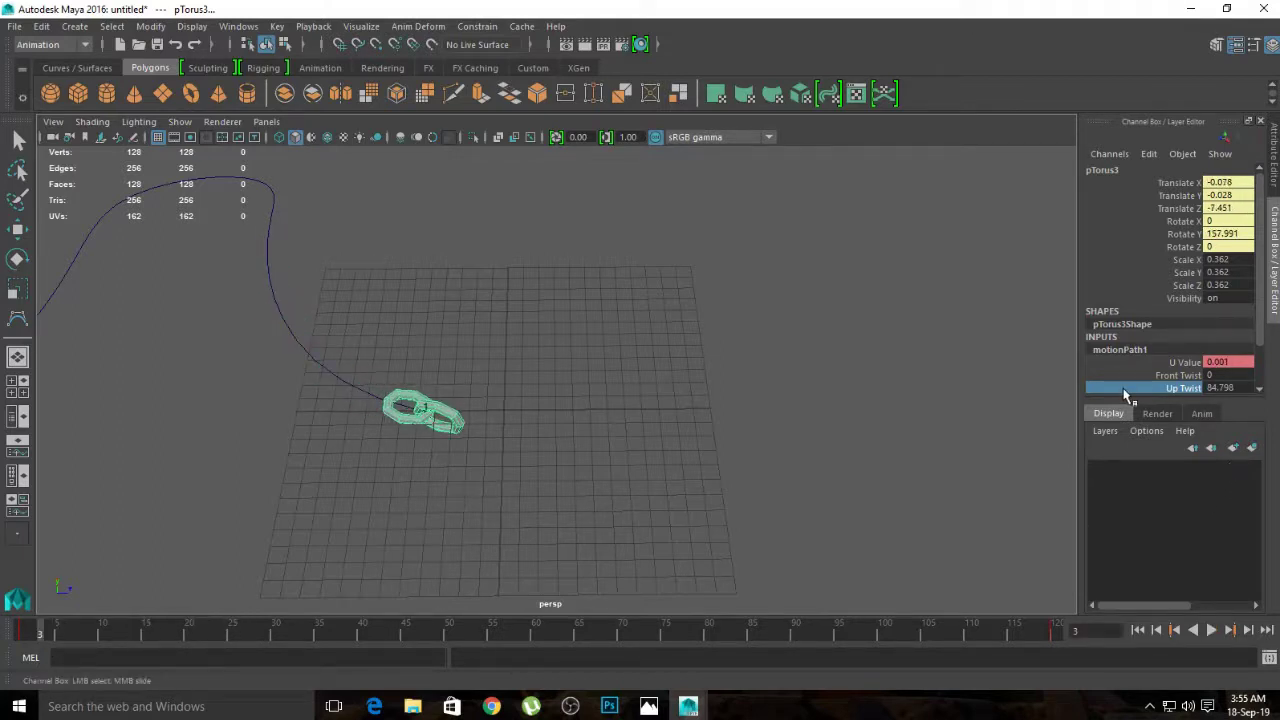
Step: In the enlarged, zoomed top view, re-tune the link's twist at the path start
{"action": "key", "text": "space"}
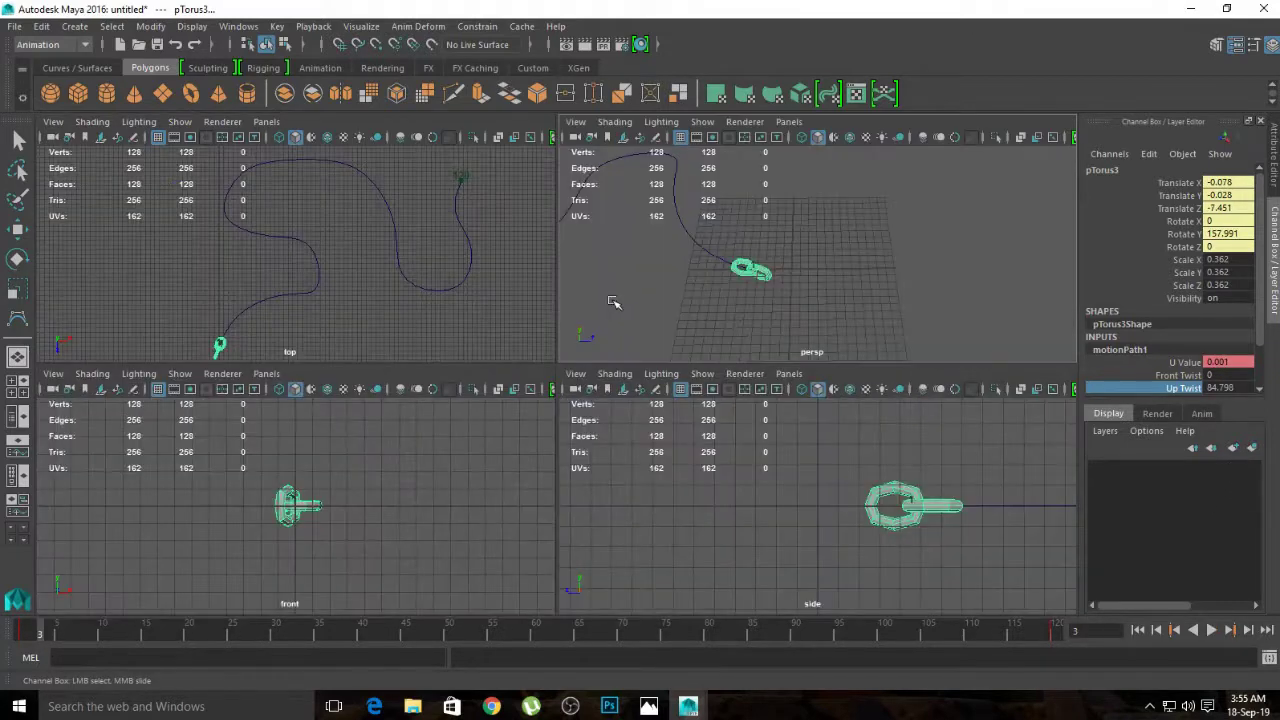
{"action": "key", "text": "space"}
{"action": "scroll", "coordinate": [677, 278], "scroll_direction": "up", "scroll_amount": 2}
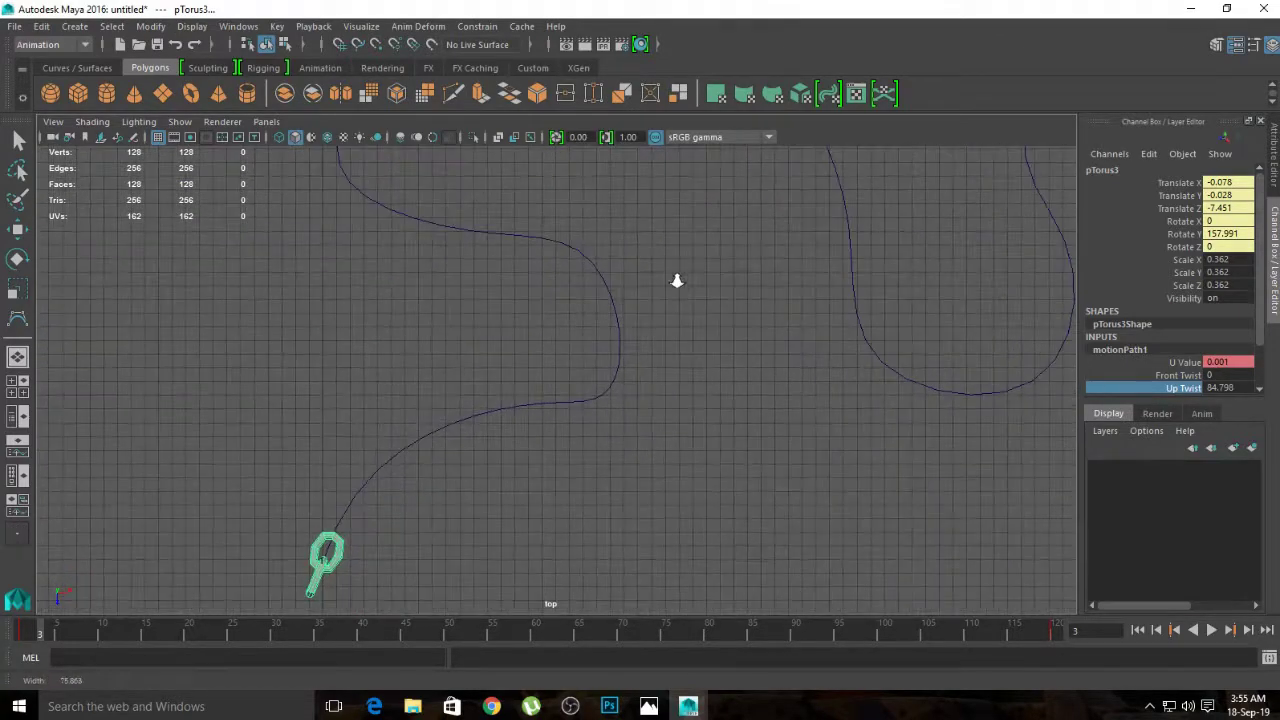
{"action": "middle_click_drag", "start_coordinate": [671, 510], "coordinate": [672, 508]}
{"action": "left_click", "coordinate": [716, 507]}
Step: Return to the single perspective view, orbit it, and reselect pTorus3
{"action": "key", "text": "w"}
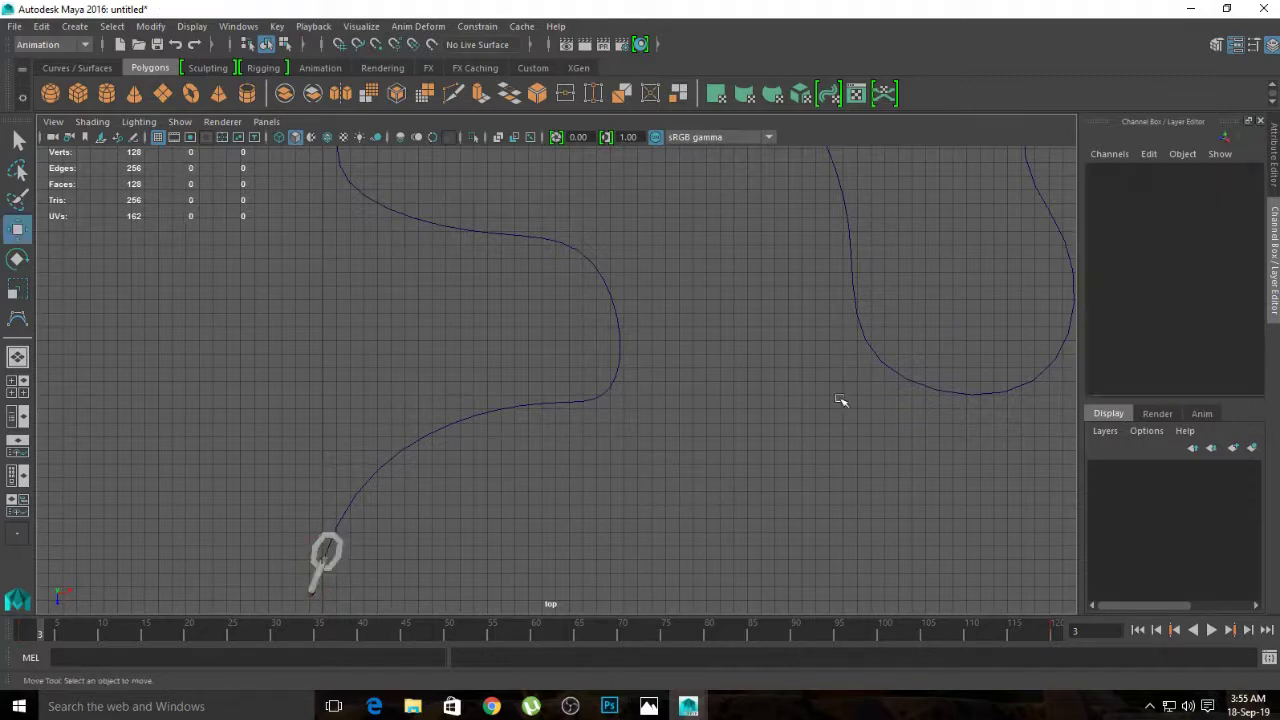
{"action": "key", "text": "space"}
{"action": "key", "text": "space"}
{"action": "mouse_move", "coordinate": [726, 342]}
{"action": "left_mouse_down", "text": "alt"}
{"action": "mouse_move", "coordinate": [705, 326]}
{"action": "mouse_move", "coordinate": [505, 440]}
{"action": "mouse_move", "coordinate": [617, 449]}
{"action": "mouse_move", "coordinate": [566, 445]}
{"action": "left_mouse_up", "text": "alt"}
{"action": "left_click", "coordinate": [505, 440]}
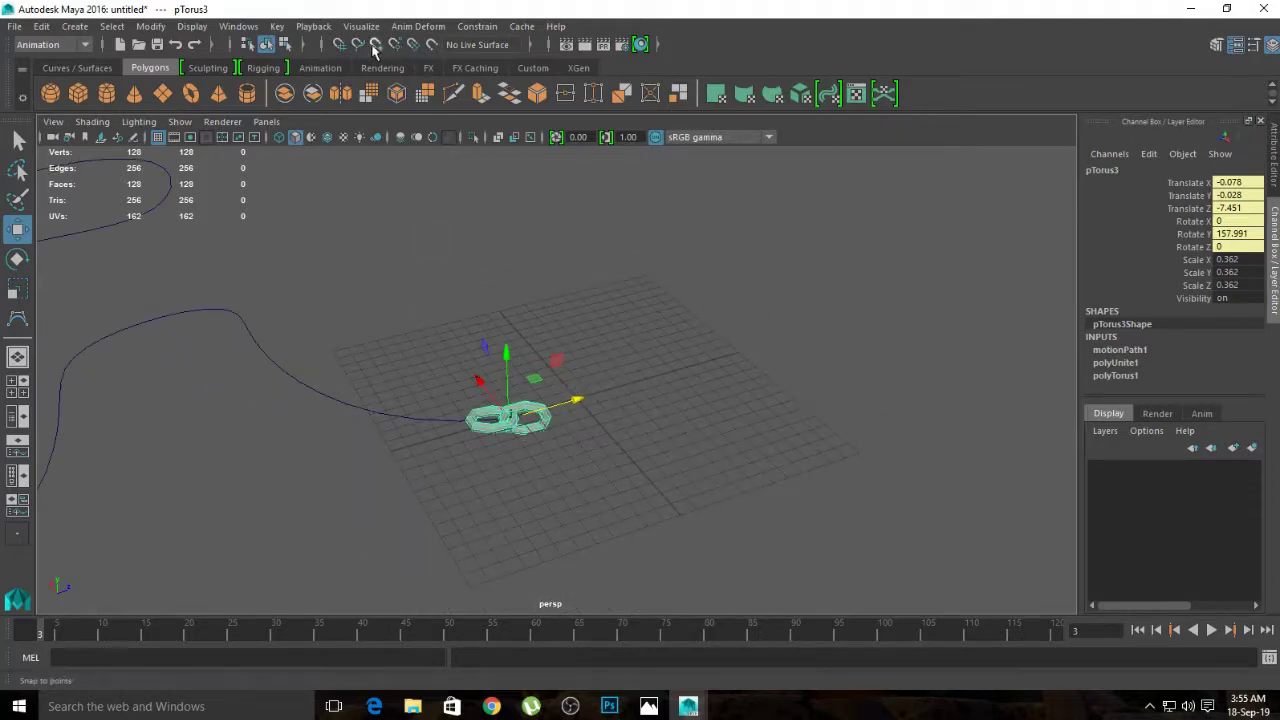
{"action": "left_click", "coordinate": [232, 27]}
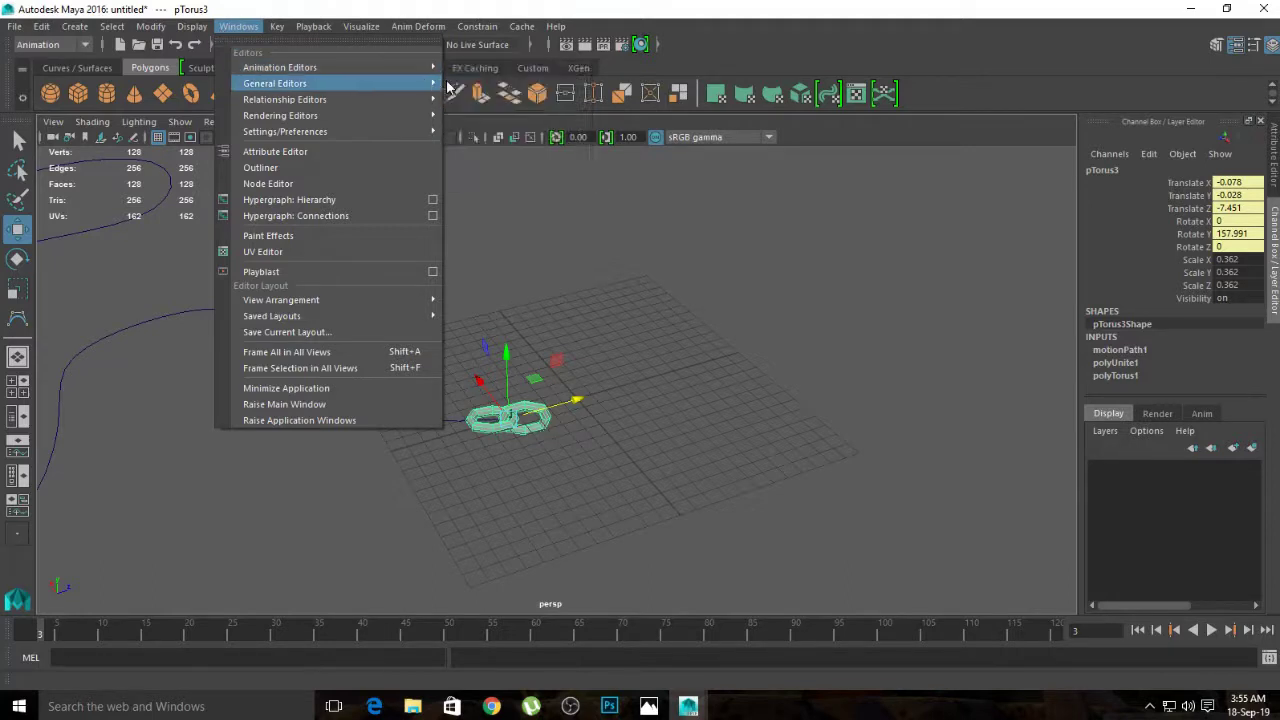
Step: Set all of the link's animation keys to linear tangents in the Graph Editor
{"action": "left_click", "coordinate": [477, 84]}
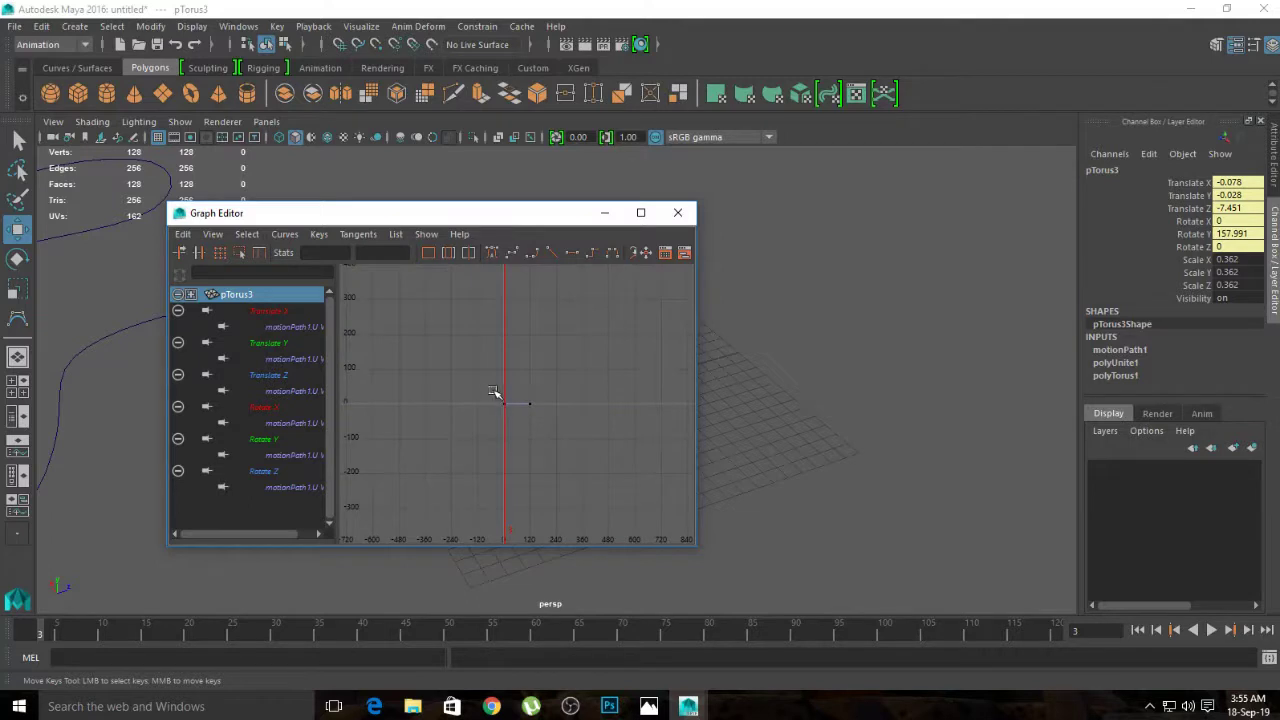
{"action": "left_click", "coordinate": [494, 398]}
{"action": "key", "text": "f"}
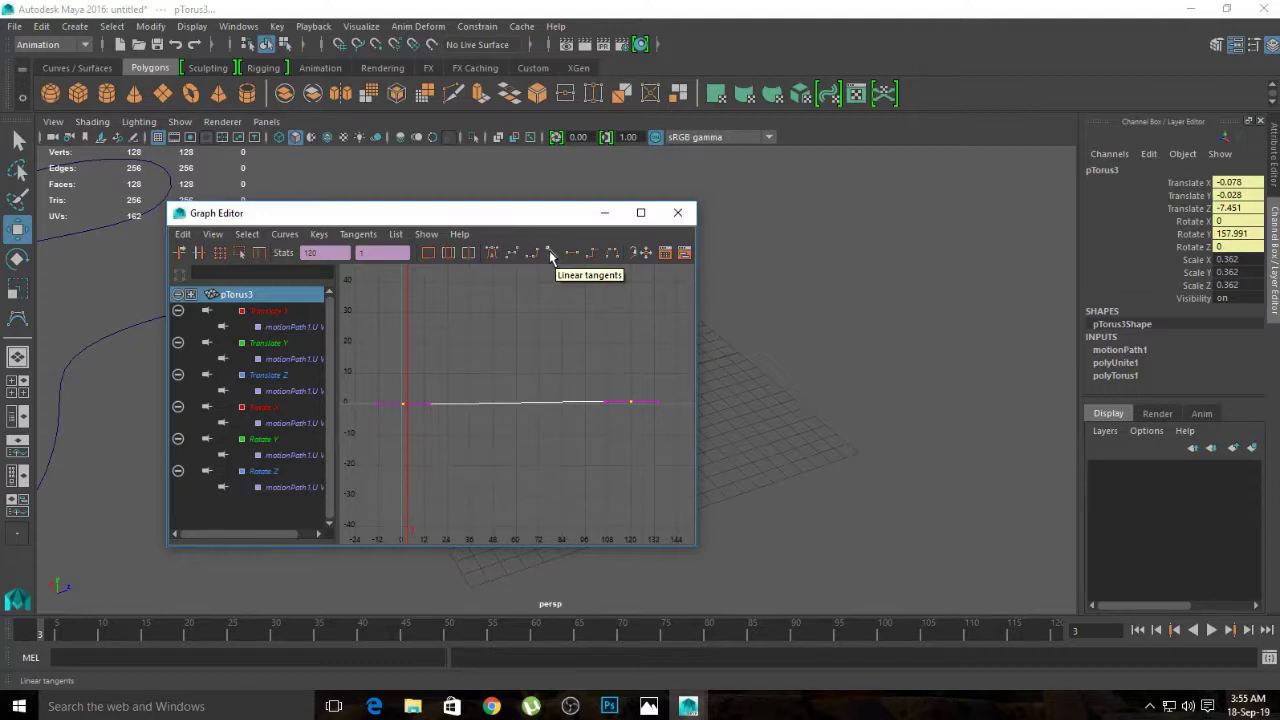
{"action": "left_click", "coordinate": [549, 255]}
{"action": "left_click", "coordinate": [678, 213]}
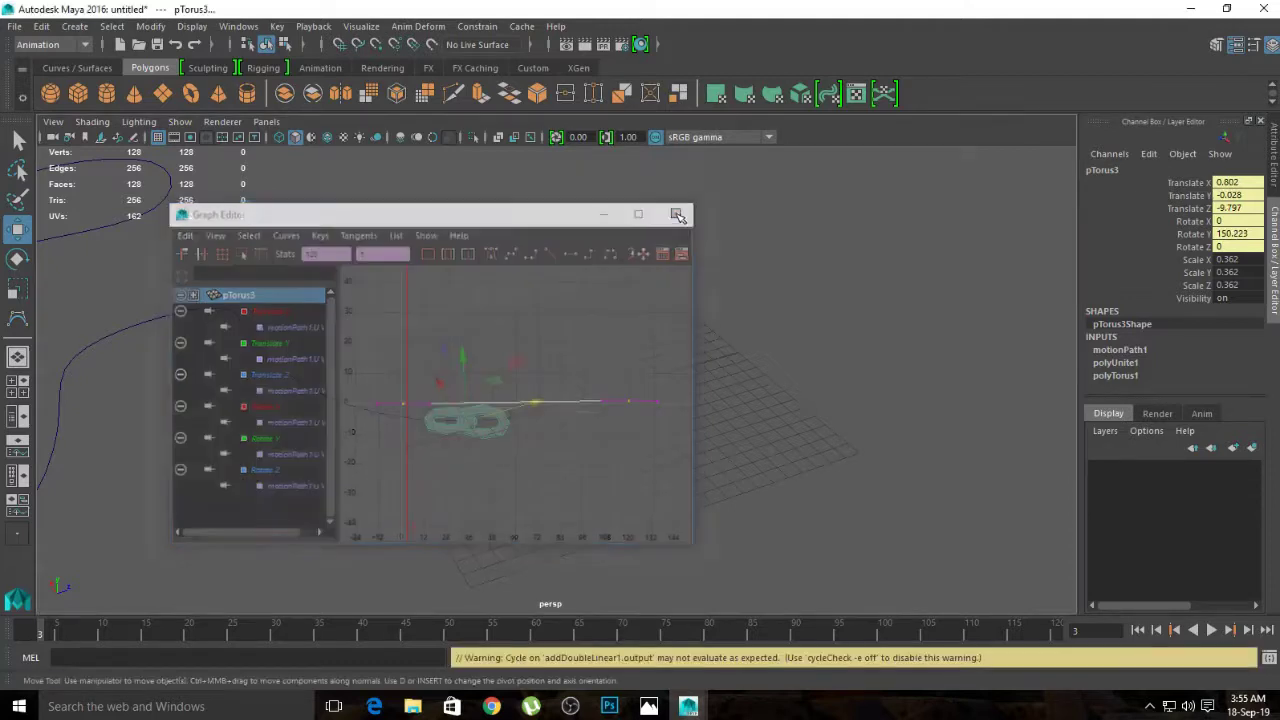
{"action": "mouse_move", "coordinate": [686, 271]}
{"action": "left_mouse_down", "text": "alt"}
{"action": "mouse_move", "coordinate": [551, 300]}
{"action": "mouse_move", "coordinate": [567, 310]}
{"action": "left_mouse_up", "text": "alt"}
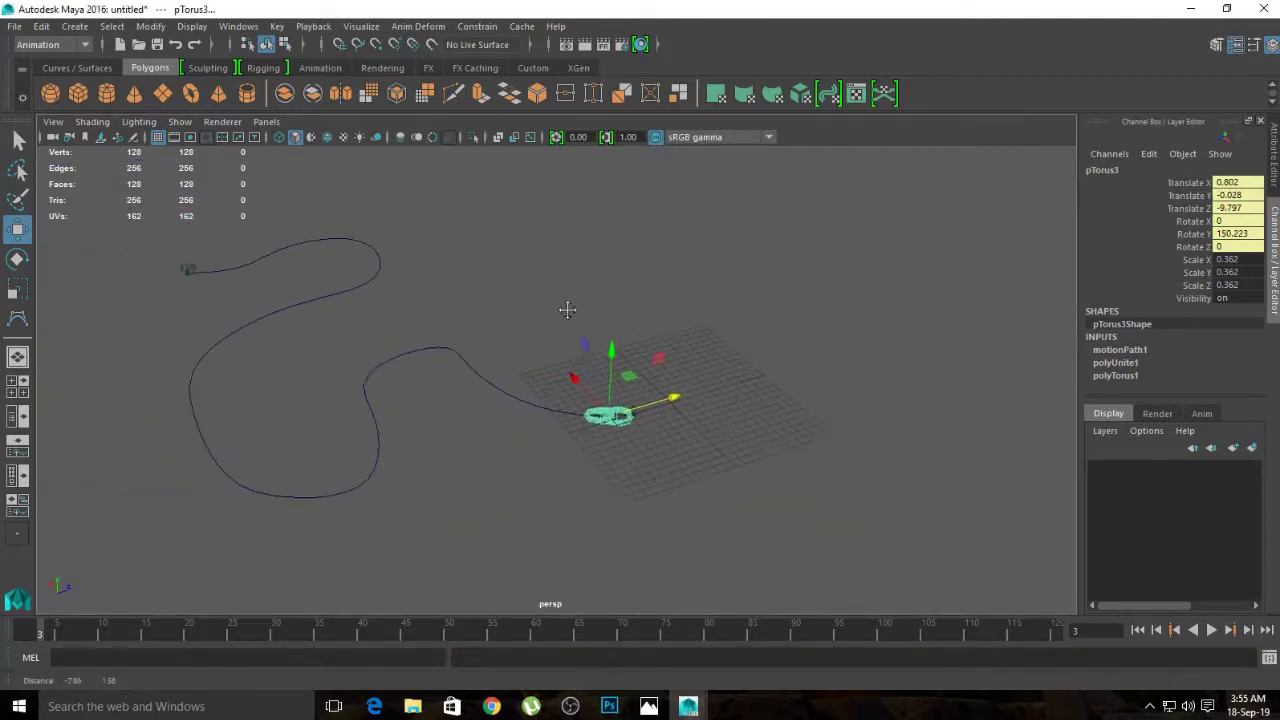
{"action": "middle_click_drag", "start_coordinate": [567, 310], "coordinate": [576, 311], "text": "alt"}
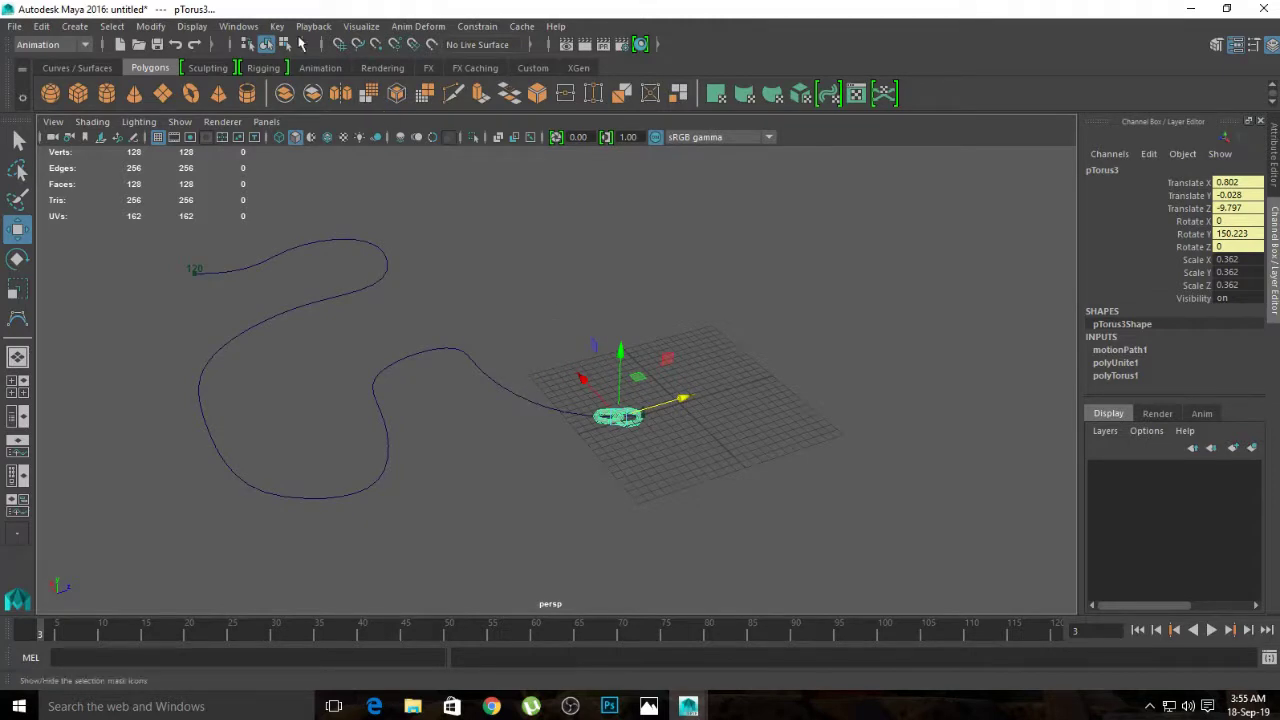
{"action": "left_click", "coordinate": [240, 27]}
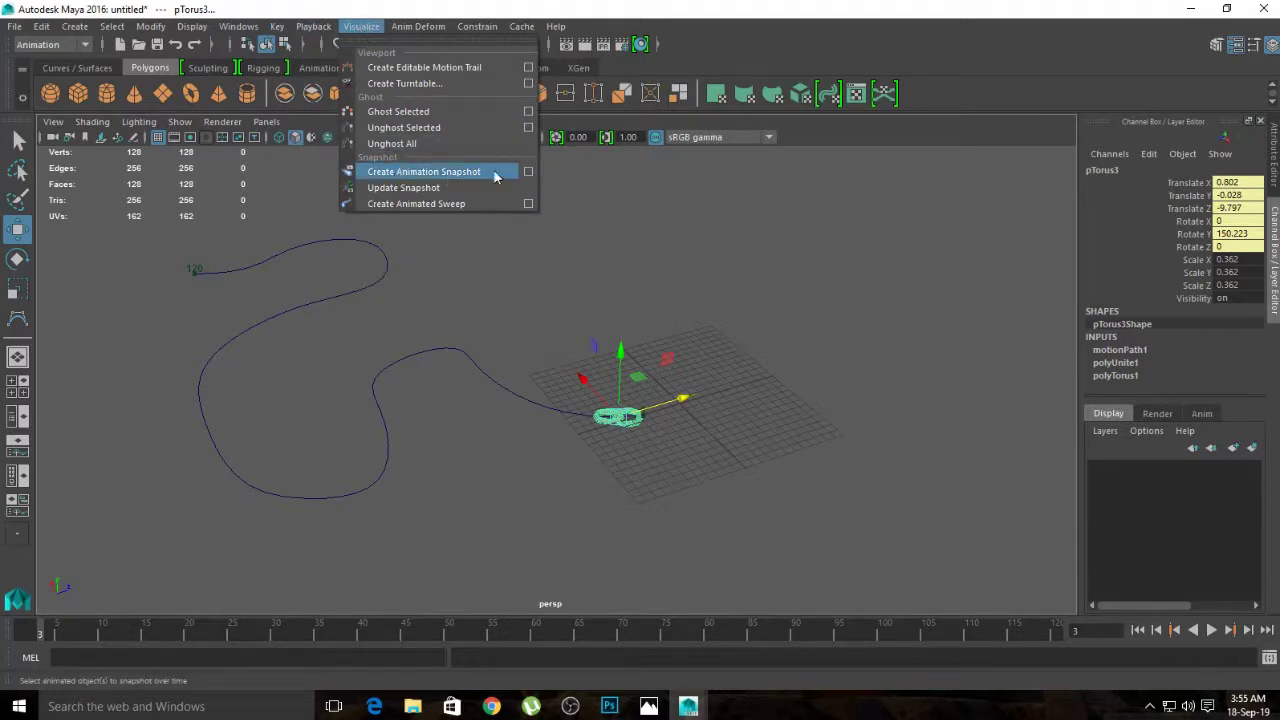
Step: Create a trial Animation Snapshot for frames 1–200 at increment 1.3, inspect it, then undo it
{"action": "left_click", "coordinate": [527, 173]}
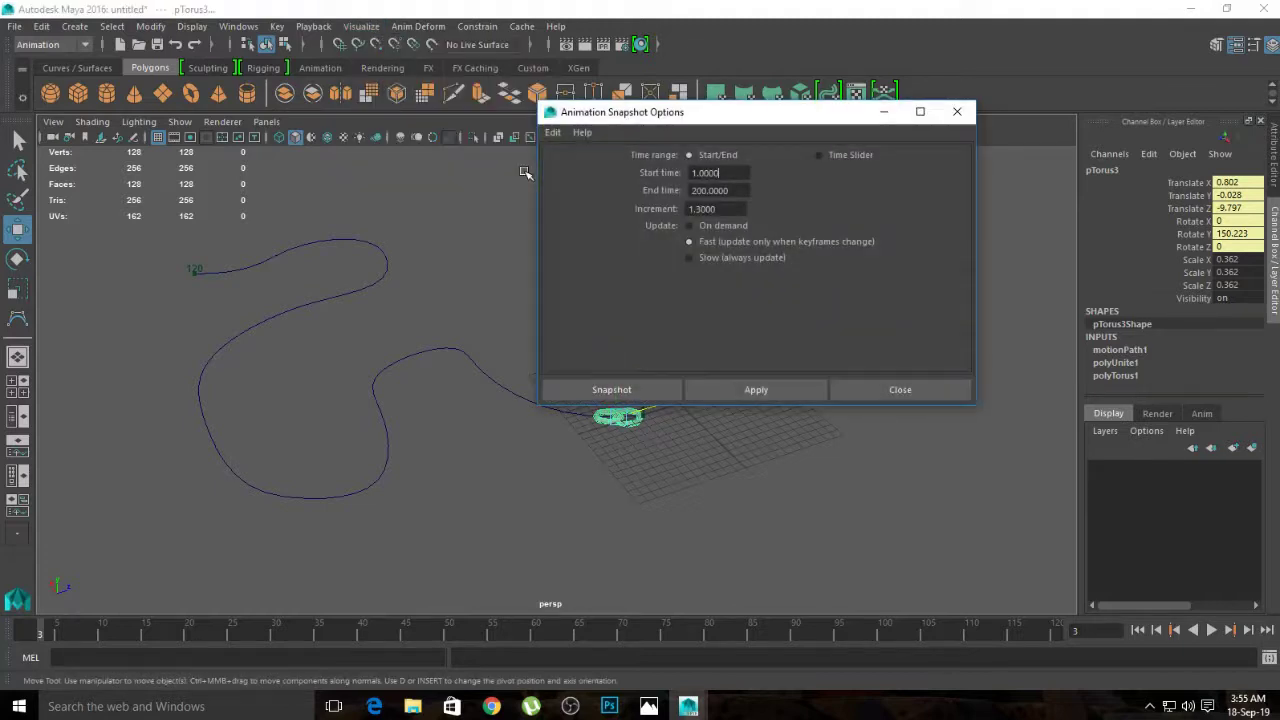
{"action": "left_click_drag", "start_coordinate": [746, 116], "coordinate": [890, 83]}
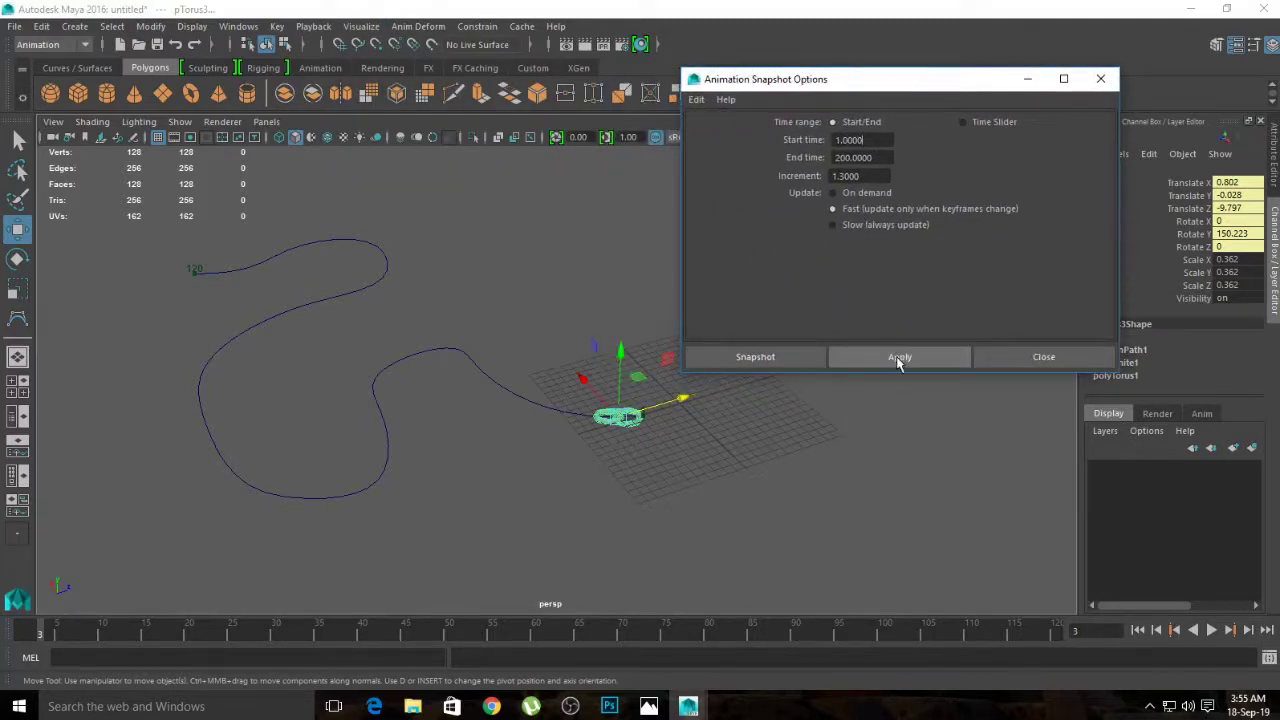
{"action": "left_click", "coordinate": [862, 140]}
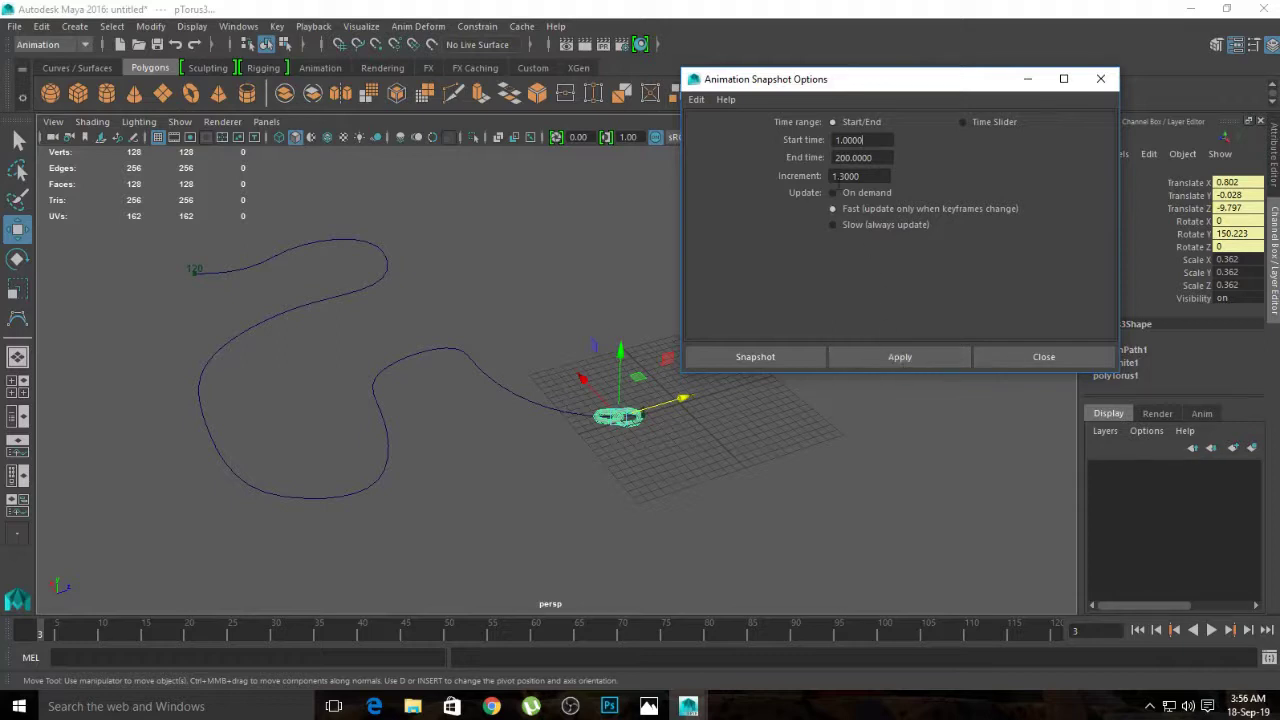
{"action": "left_click", "coordinate": [882, 357]}
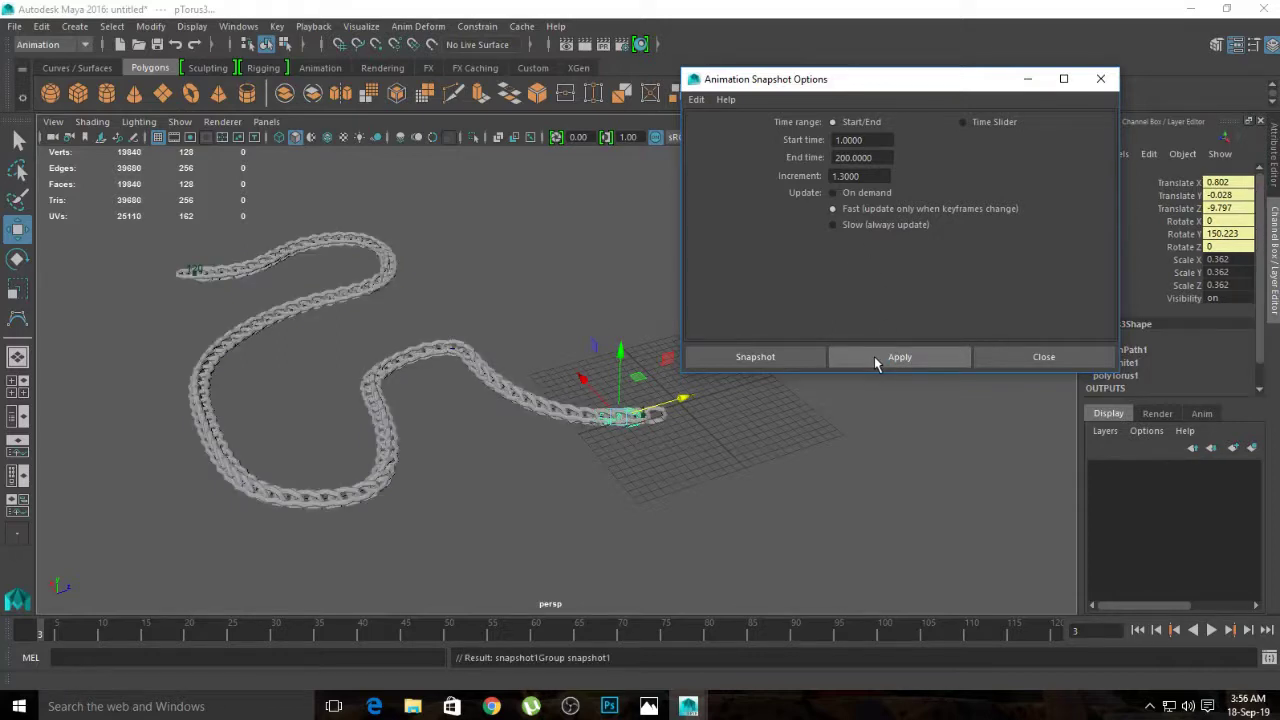
{"action": "left_click_drag", "start_coordinate": [591, 497], "coordinate": [366, 446], "text": "alt"}
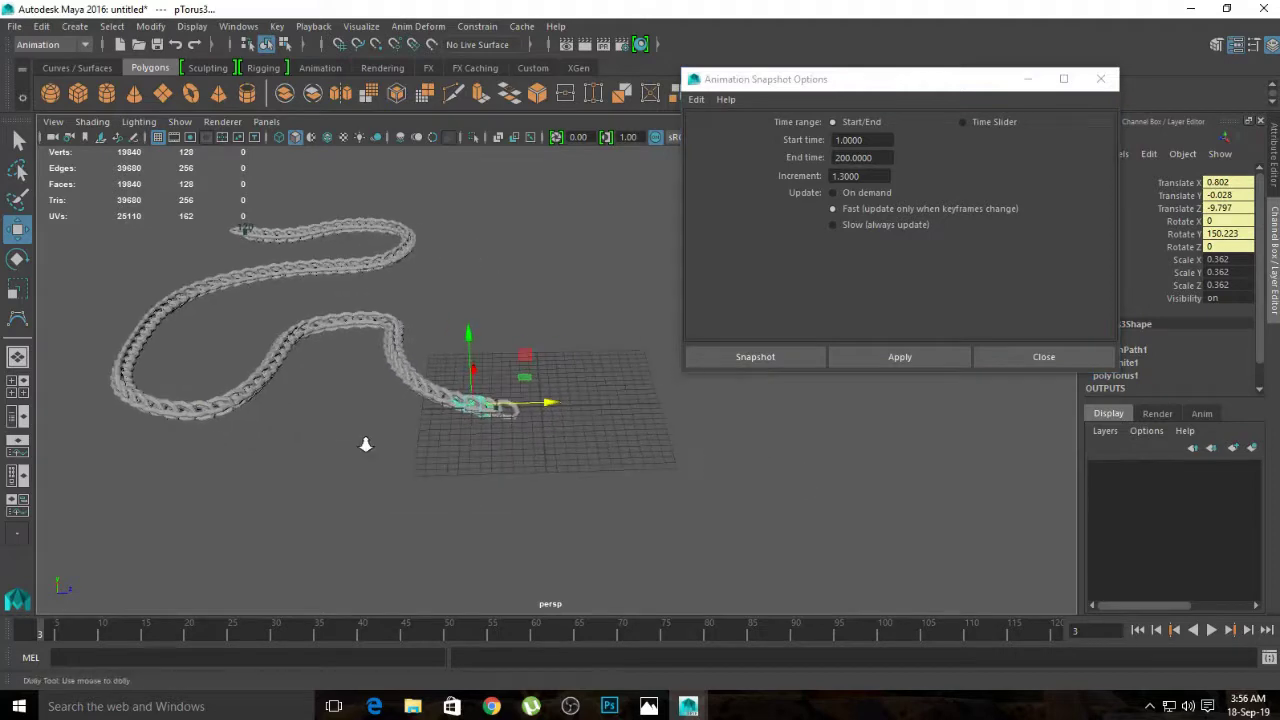
{"action": "right_click_drag", "start_coordinate": [366, 446], "coordinate": [560, 478], "text": "alt"}
{"action": "mouse_move", "coordinate": [560, 478]}
{"action": "middle_mouse_down", "text": "alt"}
{"action": "mouse_move", "coordinate": [597, 466]}
{"action": "mouse_move", "coordinate": [558, 464]}
{"action": "middle_mouse_up", "text": "alt"}
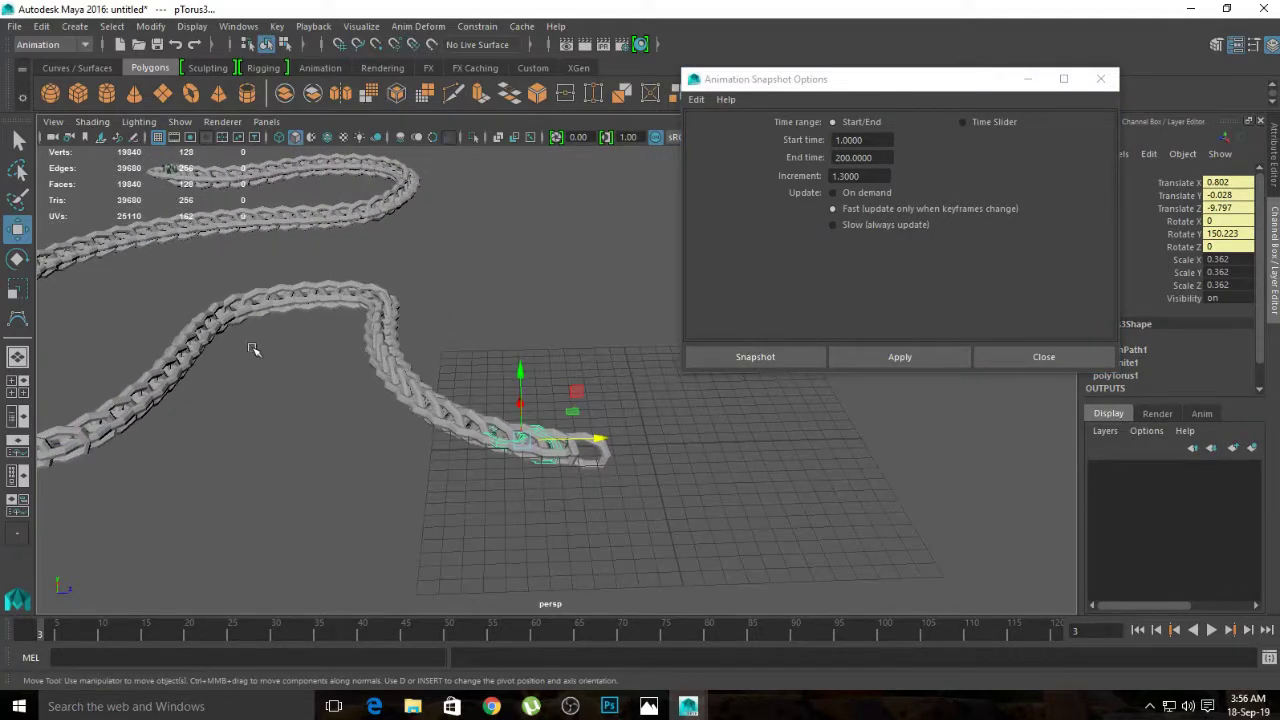
{"action": "left_click_drag", "start_coordinate": [320, 434], "coordinate": [348, 451], "text": "alt"}
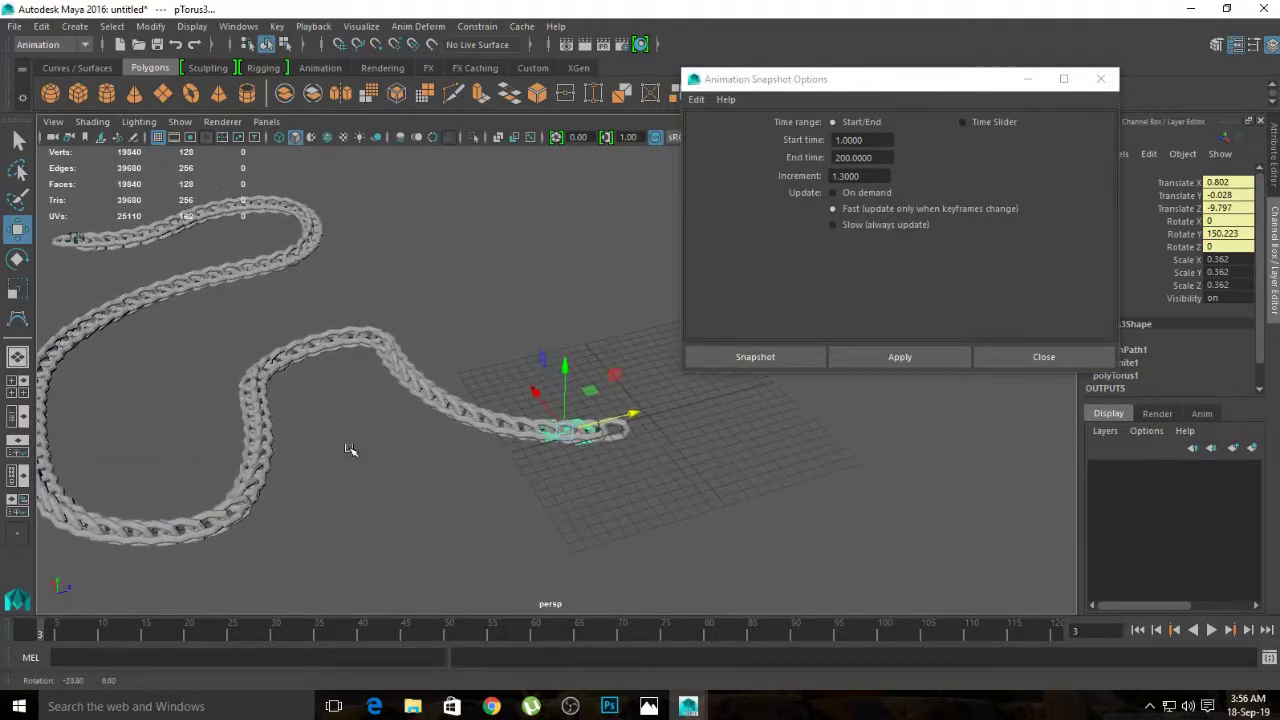
{"action": "key", "text": "ctrl+z"}
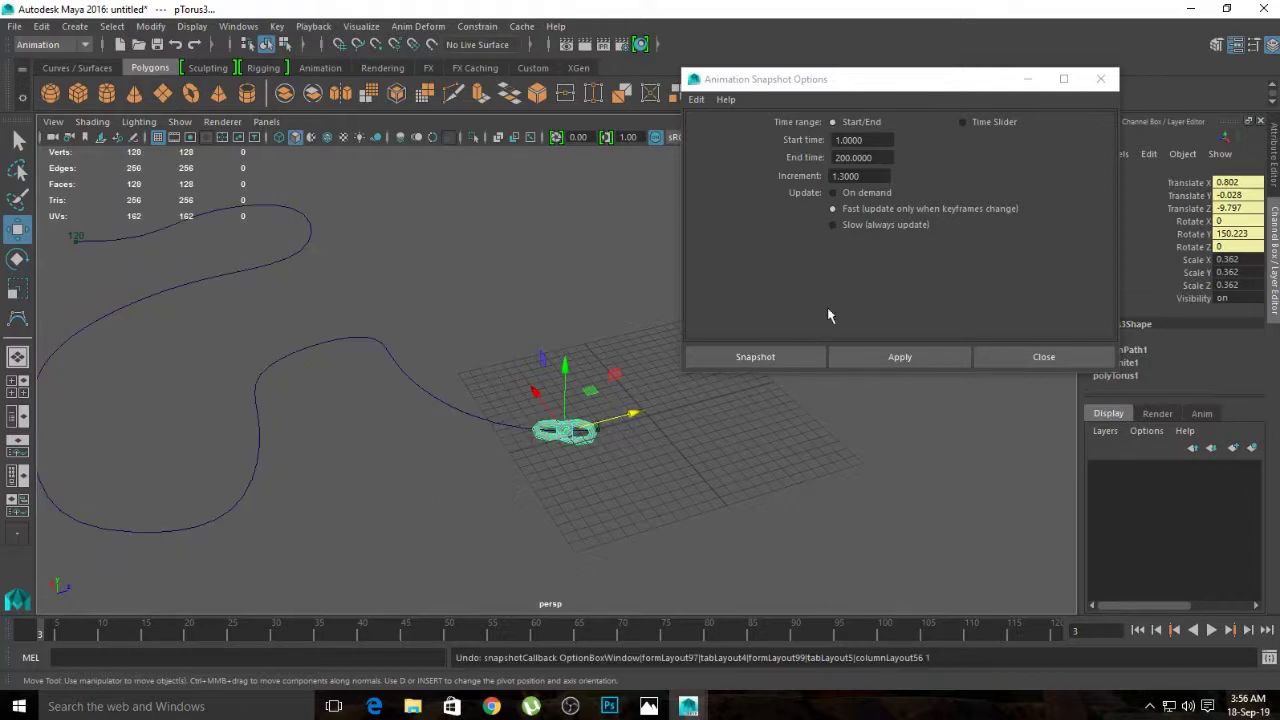
Step: Rebuild the snapshot with a new increment, find the chain too dense, and undo it
{"action": "double_click", "coordinate": [845, 175]}
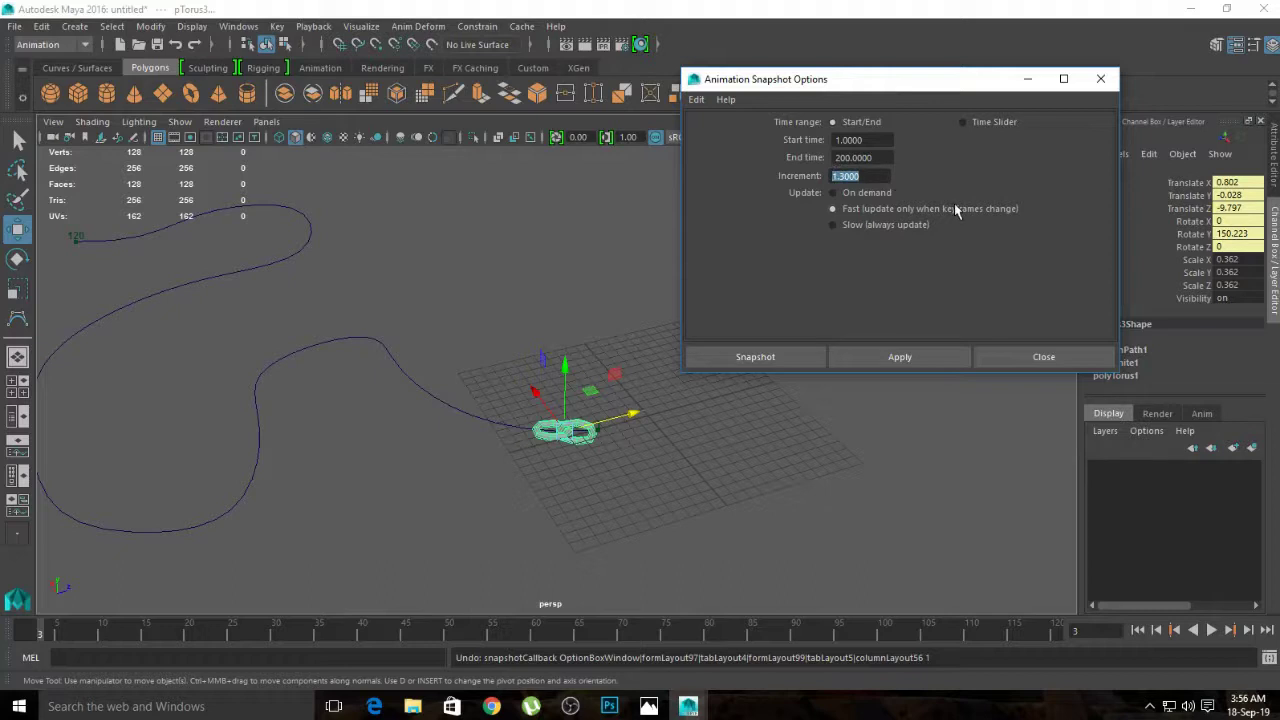
{"action": "type", "text": ".7"}
{"action": "left_click", "coordinate": [924, 352]}
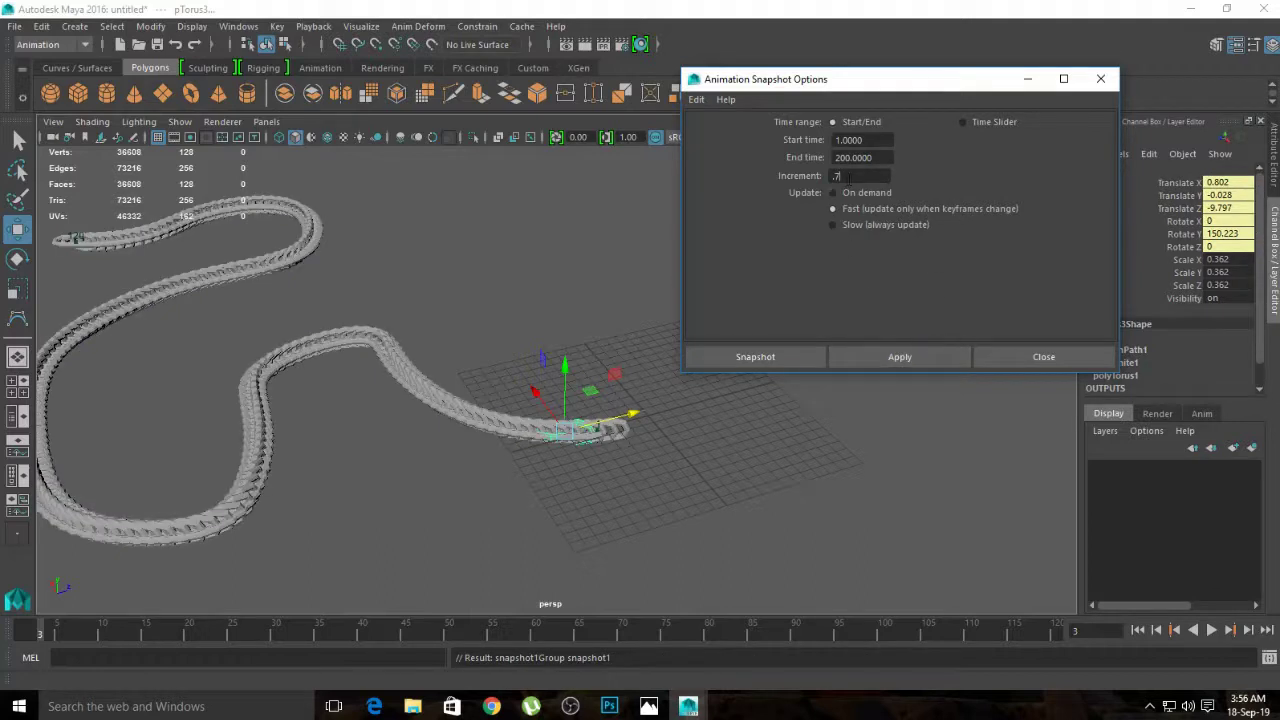
{"action": "left_click", "coordinate": [563, 204]}
{"action": "key", "text": "ctrl+z"}
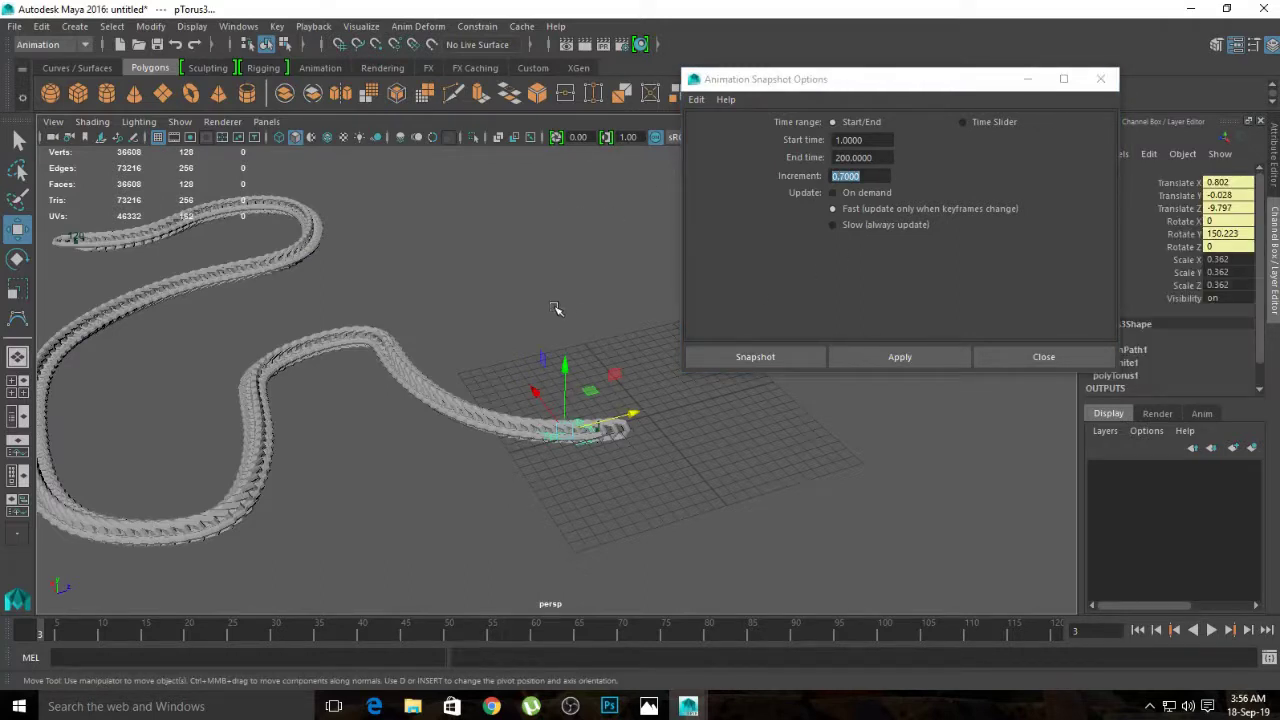
{"action": "left_click", "coordinate": [556, 307]}
{"action": "key", "text": "ctrl+z"}
{"action": "left_click", "coordinate": [836, 465]}
{"action": "key", "text": "ctrl+z"}
{"action": "key", "text": "ctrl+z"}
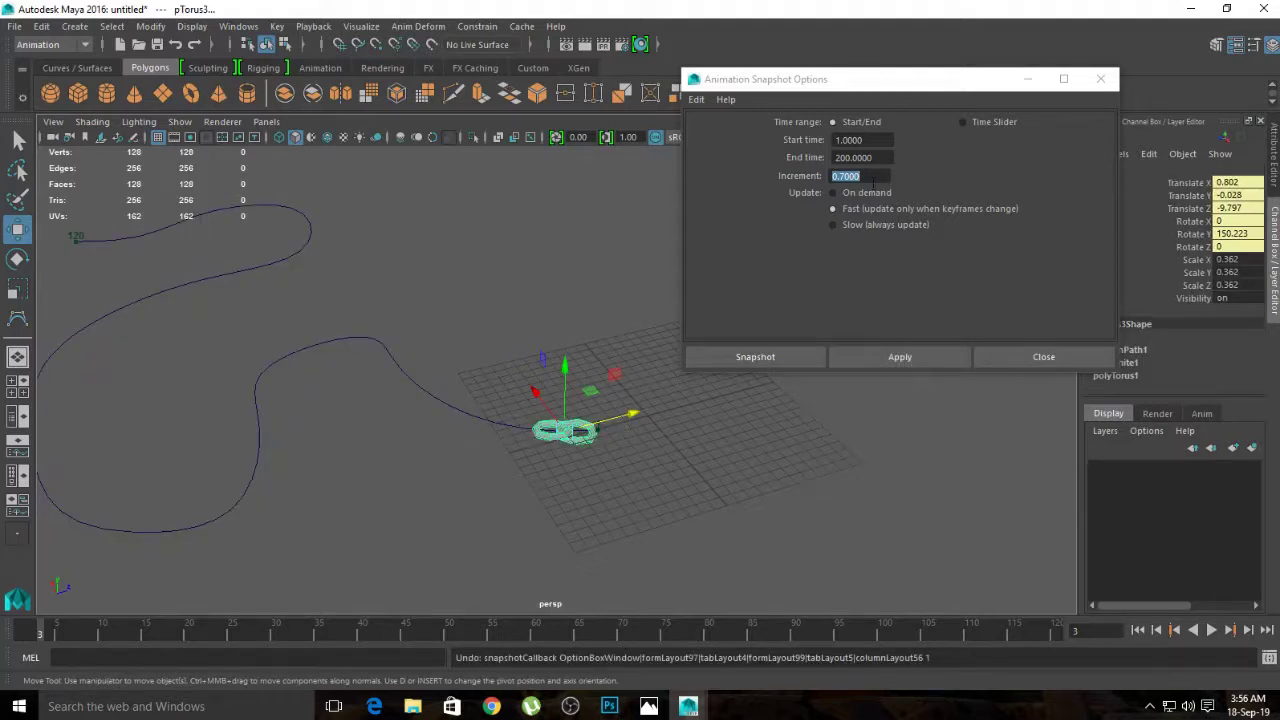
Step: Try a snapshot increment of 3, inspect the chain, and undo it
{"action": "left_click", "coordinate": [873, 183]}
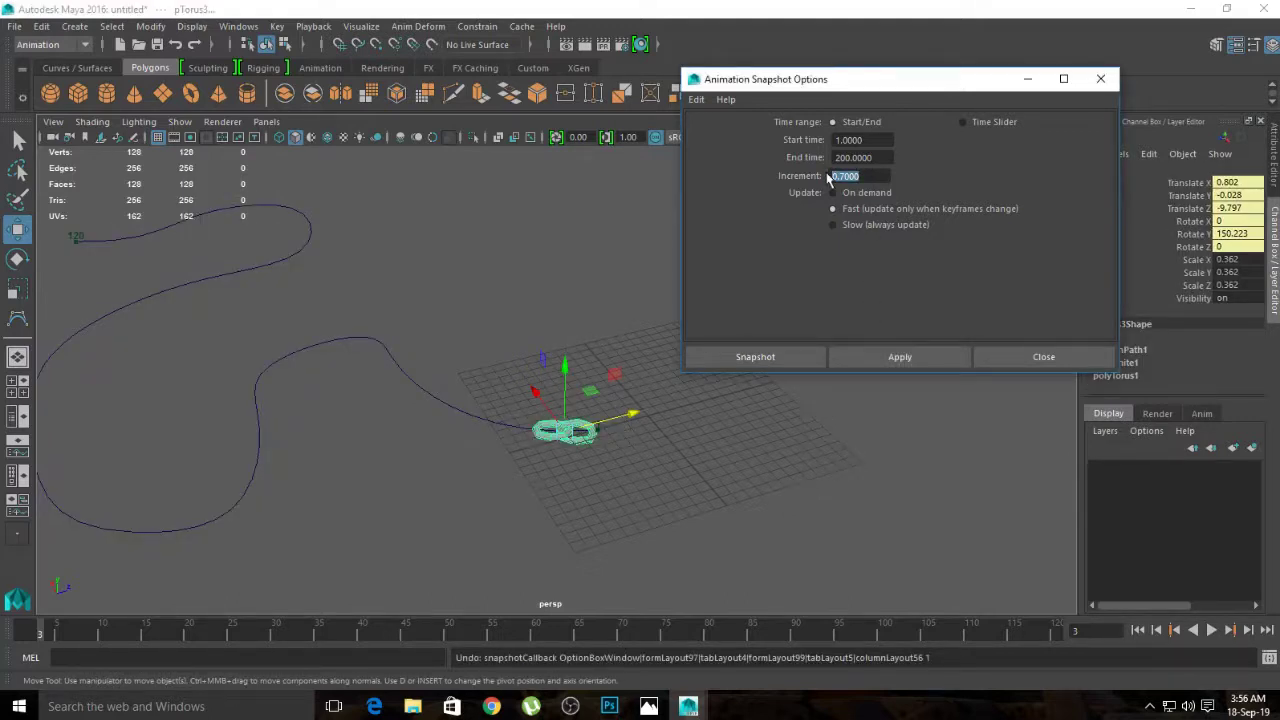
{"action": "type", "text": "3"}
{"action": "left_click", "coordinate": [899, 357]}
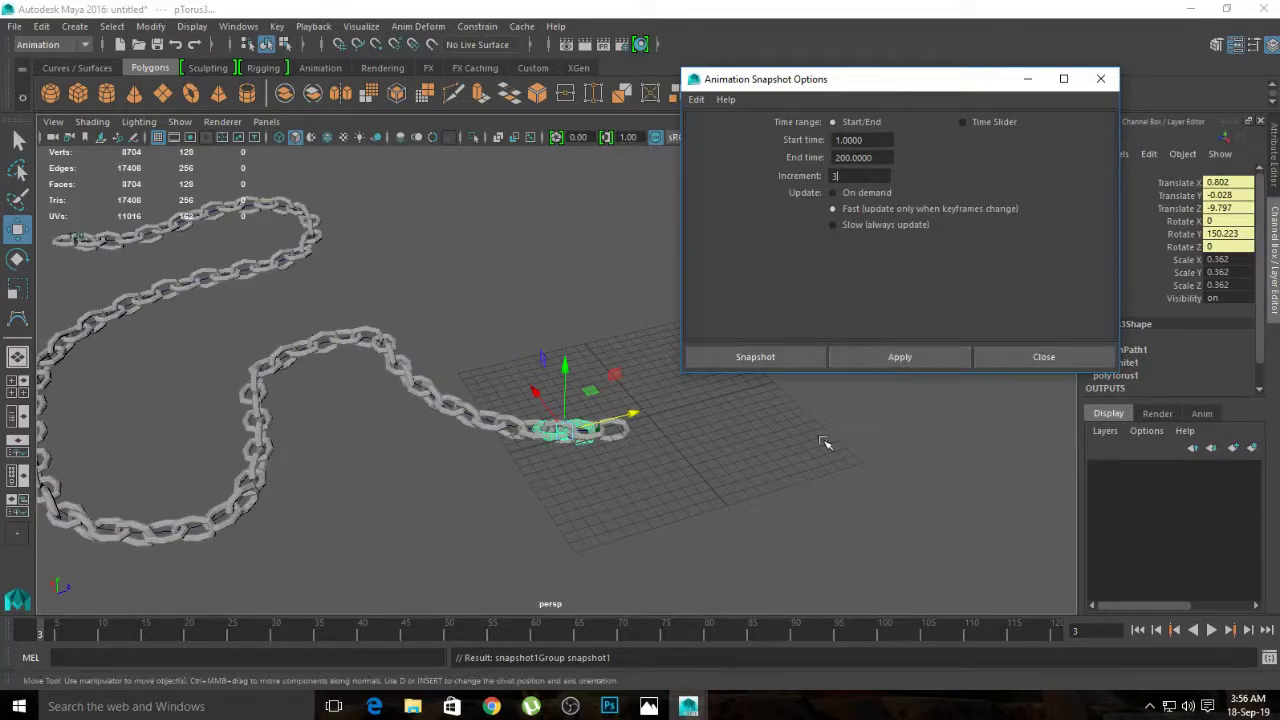
{"action": "left_click", "coordinate": [643, 497]}
{"action": "mouse_move", "coordinate": [602, 490]}
{"action": "left_mouse_down", "text": "alt"}
{"action": "mouse_move", "coordinate": [645, 460]}
{"action": "mouse_move", "coordinate": [714, 471]}
{"action": "mouse_move", "coordinate": [635, 474]}
{"action": "mouse_move", "coordinate": [623, 489]}
{"action": "left_mouse_up", "text": "alt"}
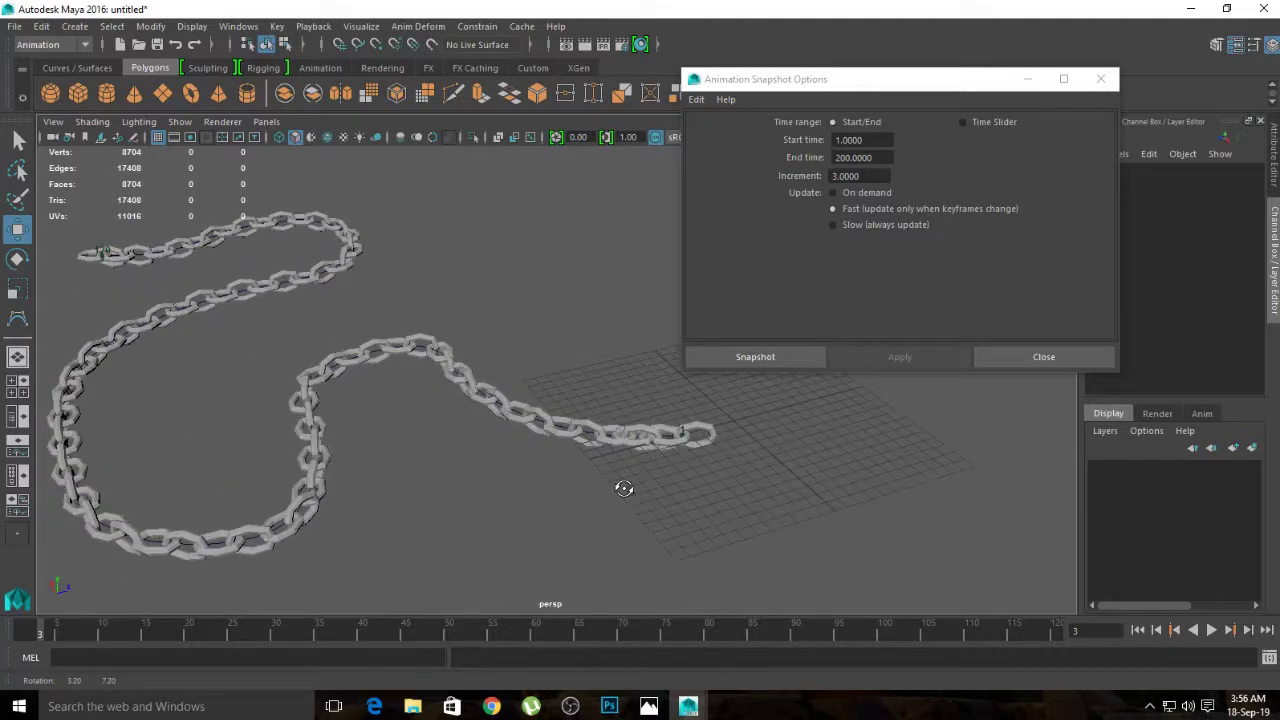
{"action": "key", "text": "ctrl+z"}
{"action": "key", "text": "ctrl+z"}
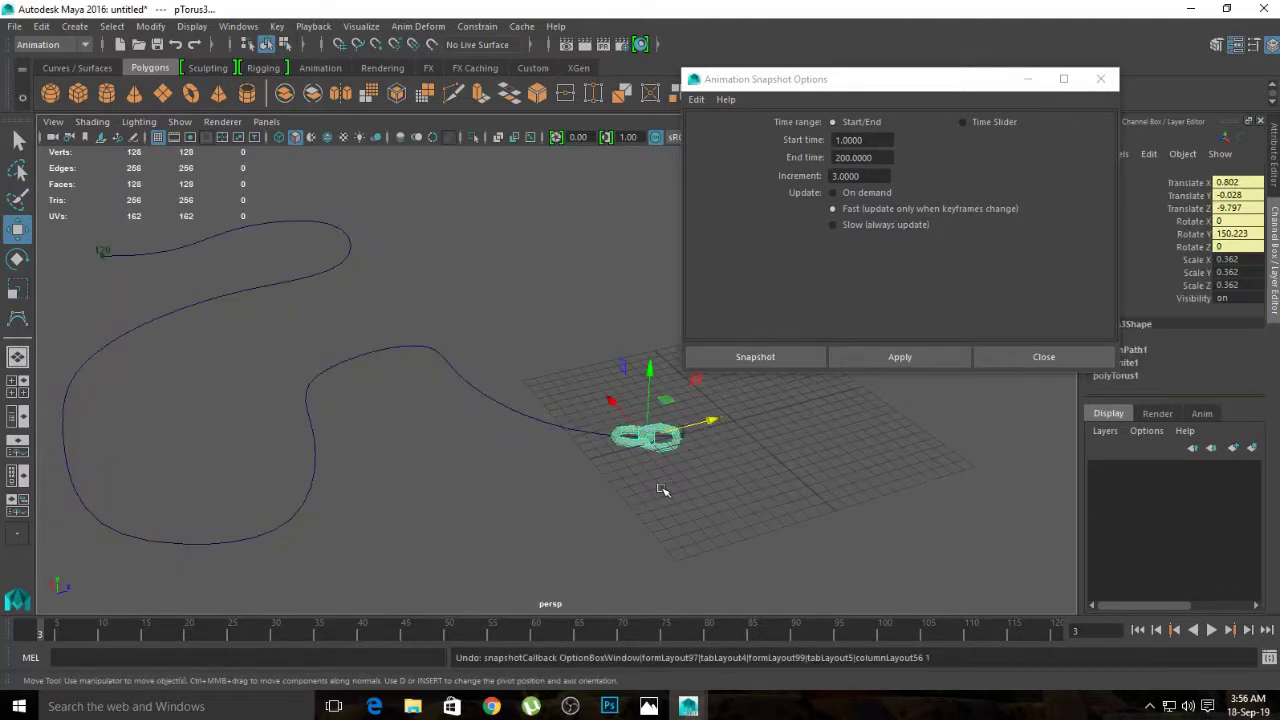
Step: Set the snapshot increment to 4 and create the final chain of links along the curve
{"action": "left_click", "coordinate": [833, 176]}
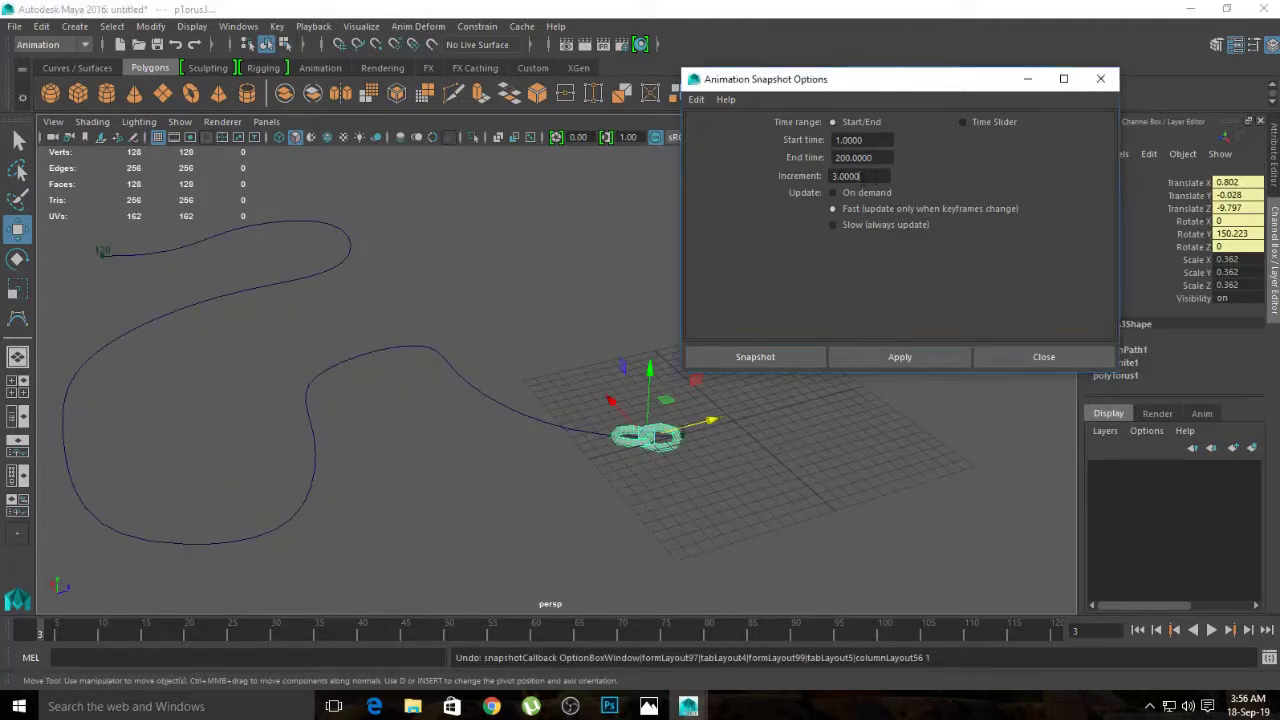
{"action": "double_click", "coordinate": [833, 176]}
{"action": "type", "text": "4"}
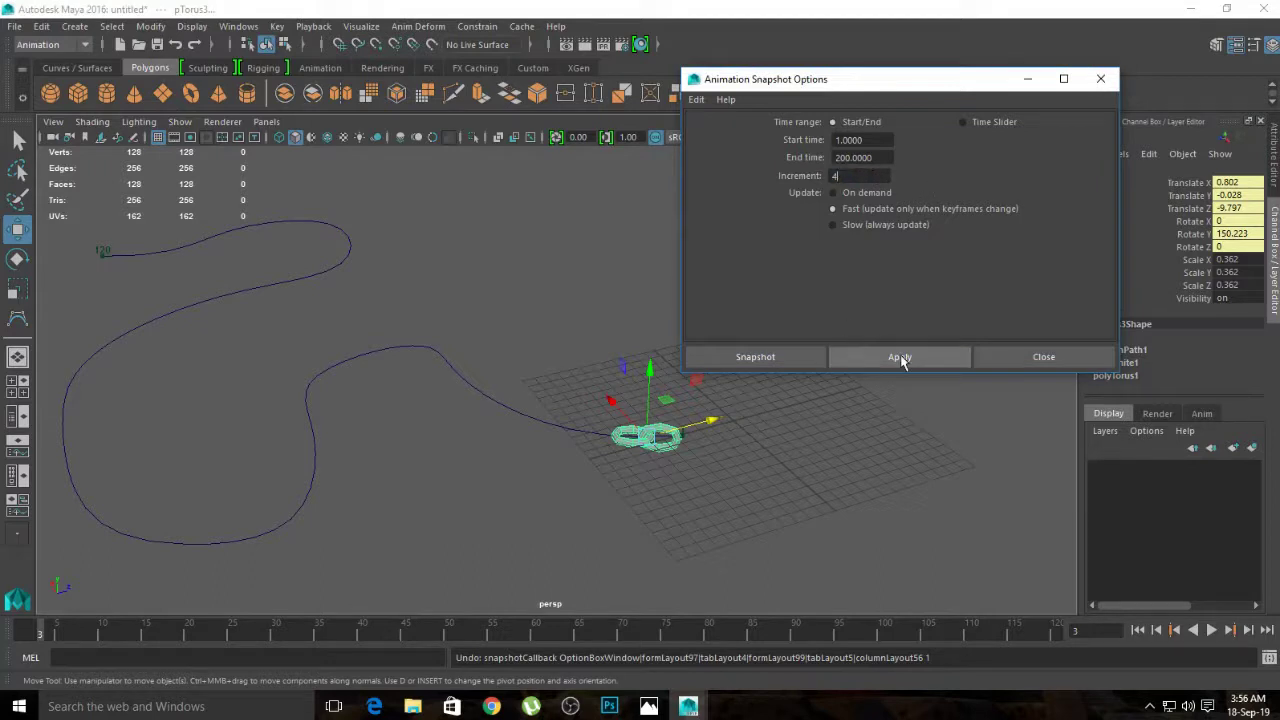
{"action": "left_click", "coordinate": [900, 358]}
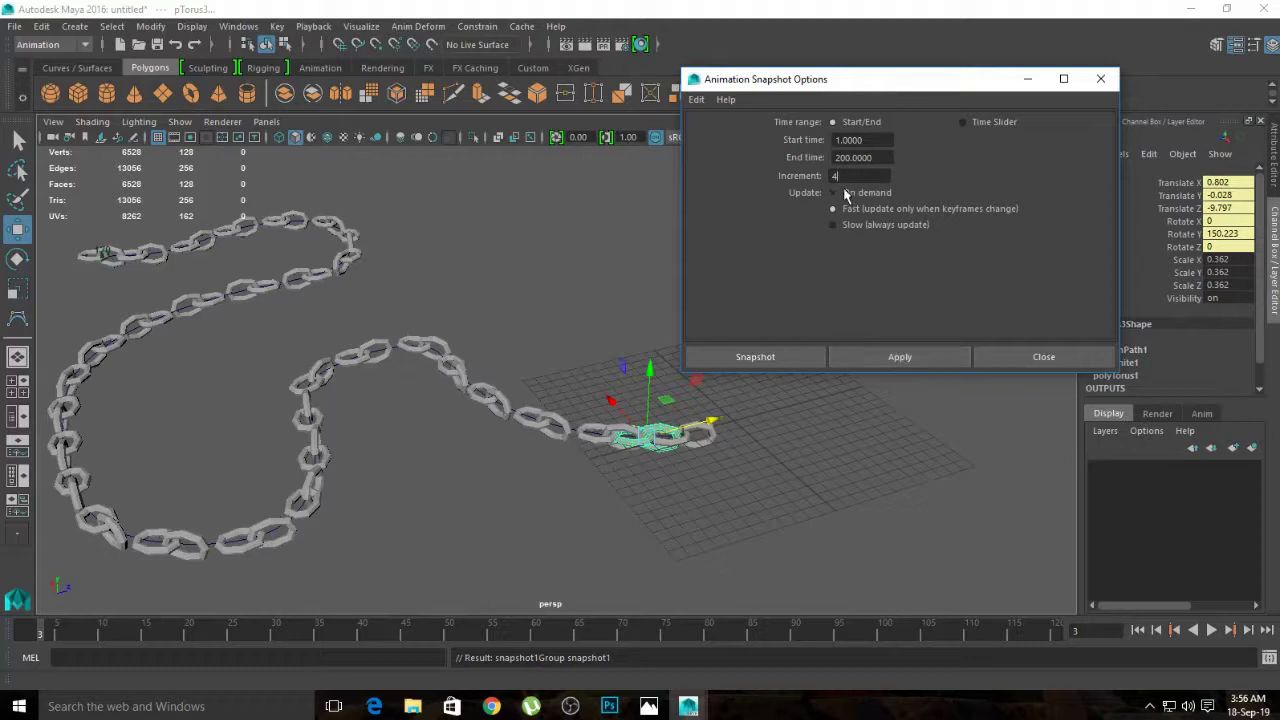
{"action": "left_click", "coordinate": [572, 353]}
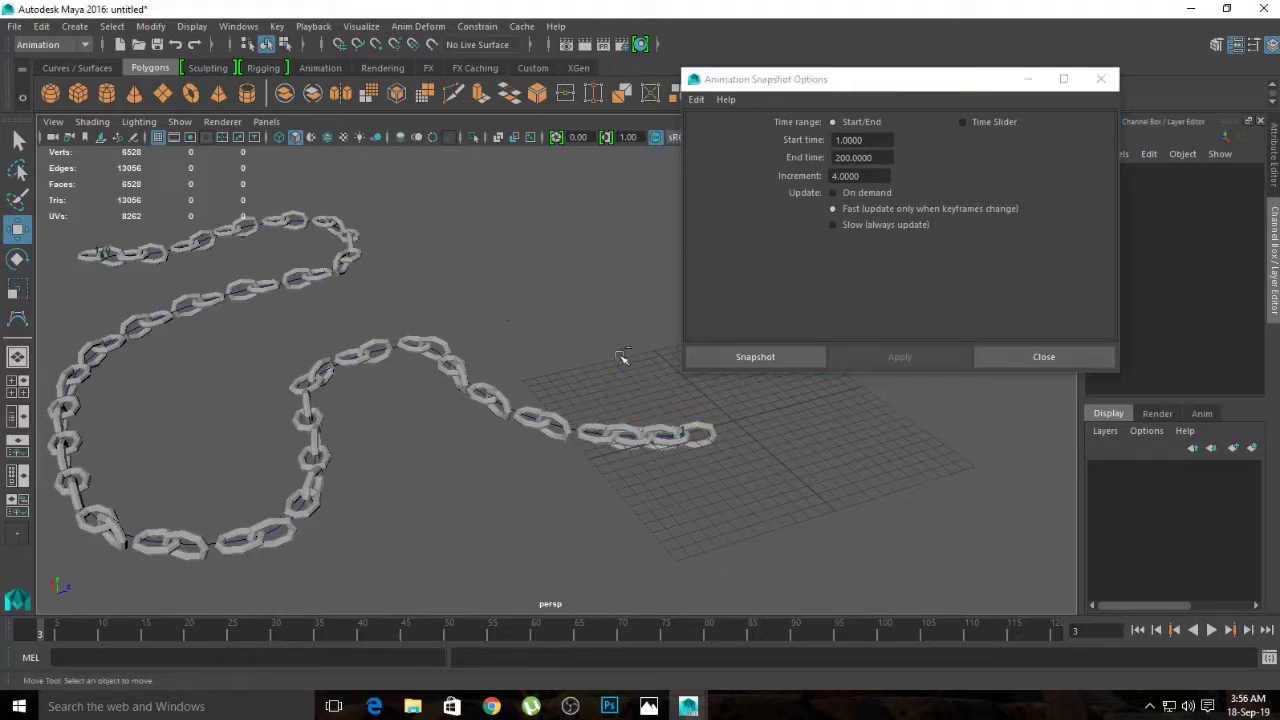
Step: Undo the snapshot chain and regenerate it with a lowered Increment value
{"action": "key", "text": "ctrl+z"}
{"action": "key", "text": "ctrl+z"}
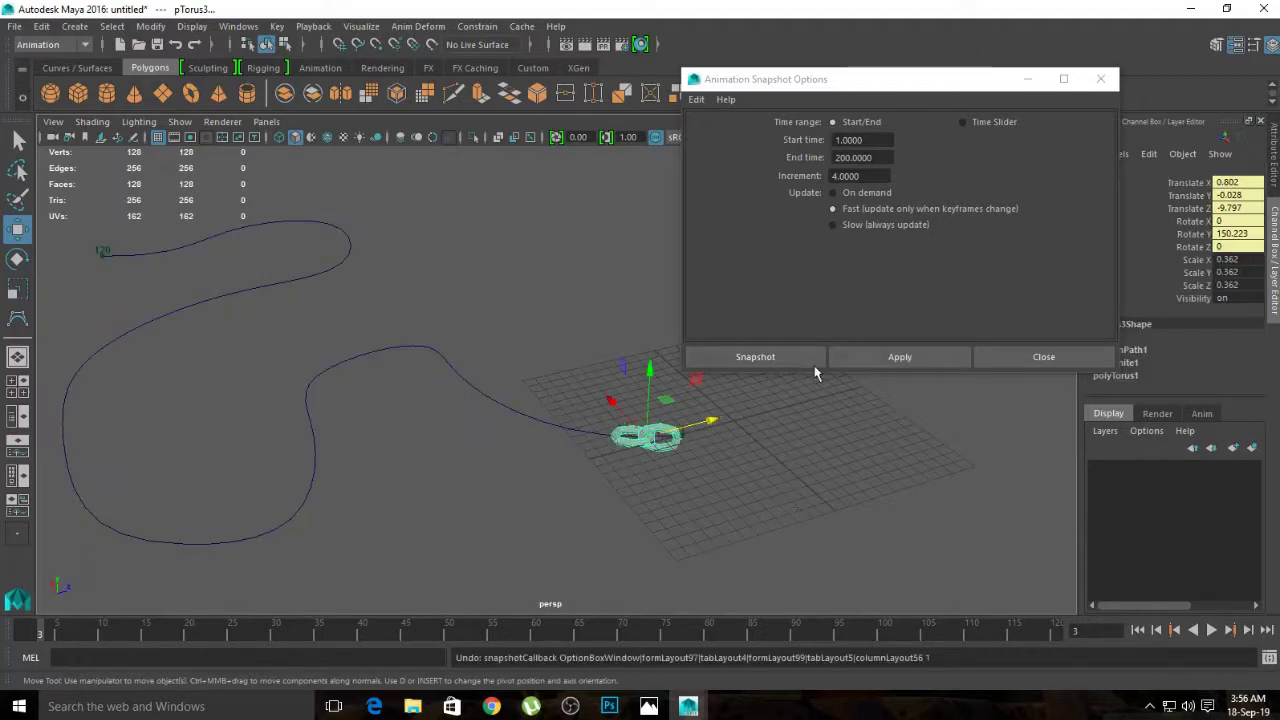
{"action": "double_click", "coordinate": [862, 176]}
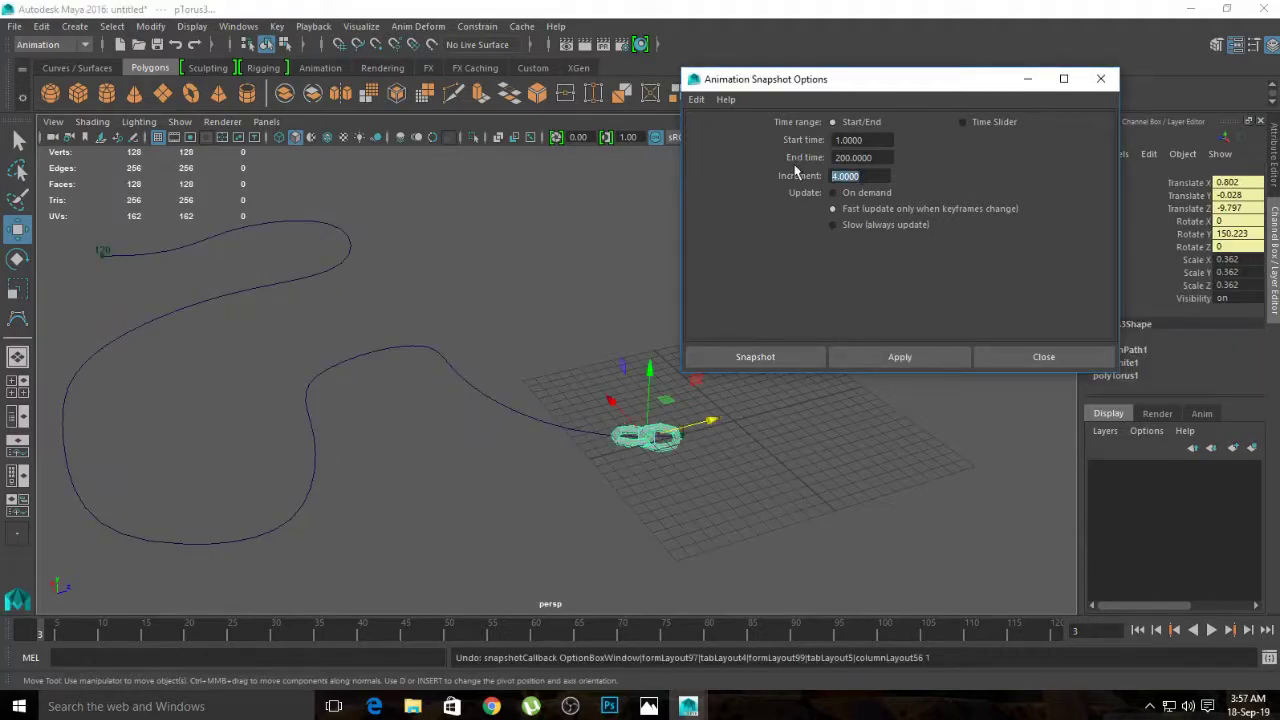
{"action": "type", "text": "3.5"}
{"action": "left_click", "coordinate": [905, 352]}
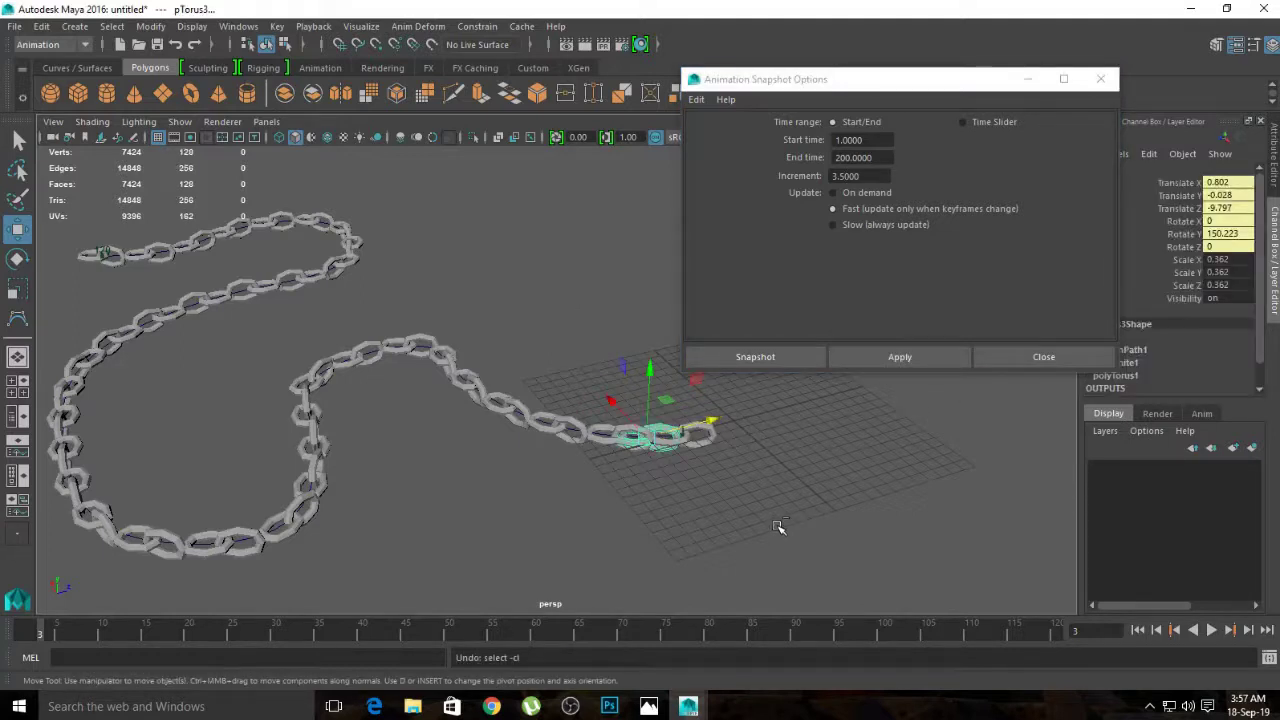
Step: Undo and reapply the snapshot twice more with progressively finer increments
{"action": "key", "text": "ctrl+z"}
{"action": "left_click", "coordinate": [864, 175]}
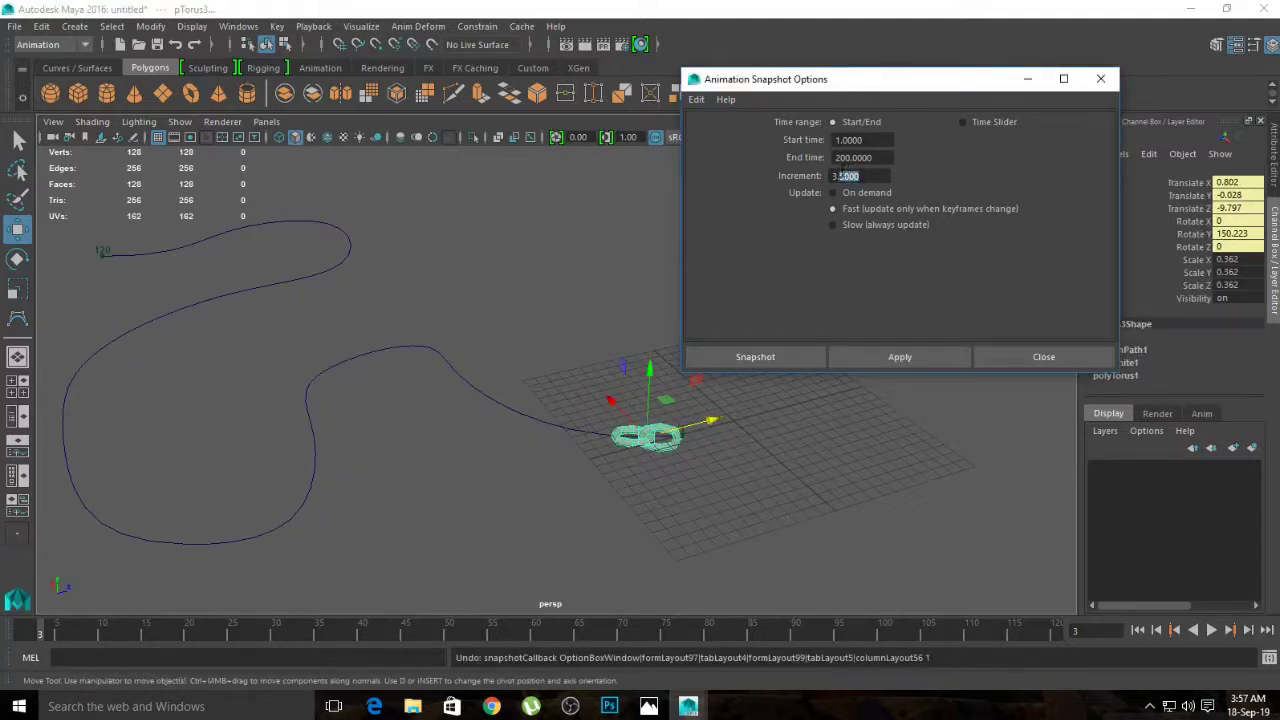
{"action": "type", "text": "3.4"}
{"action": "left_click", "coordinate": [905, 358]}
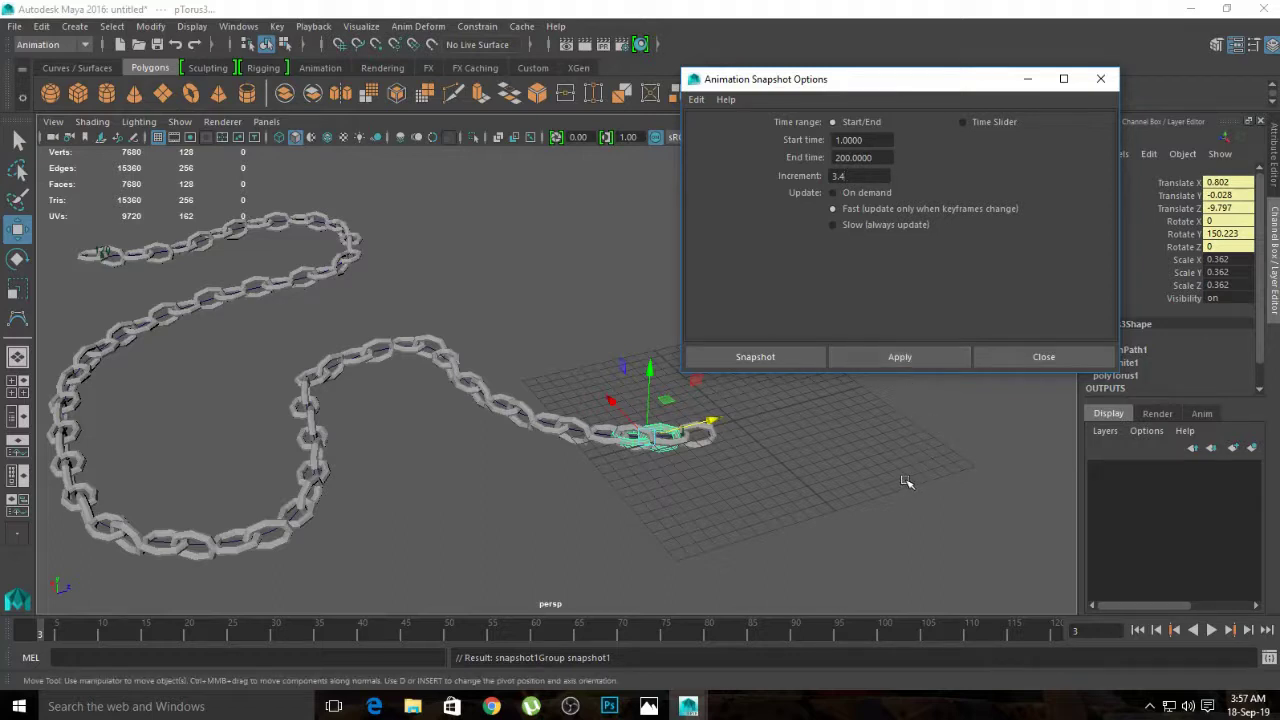
{"action": "key", "text": "Return"}
{"action": "key", "text": "ctrl+z"}
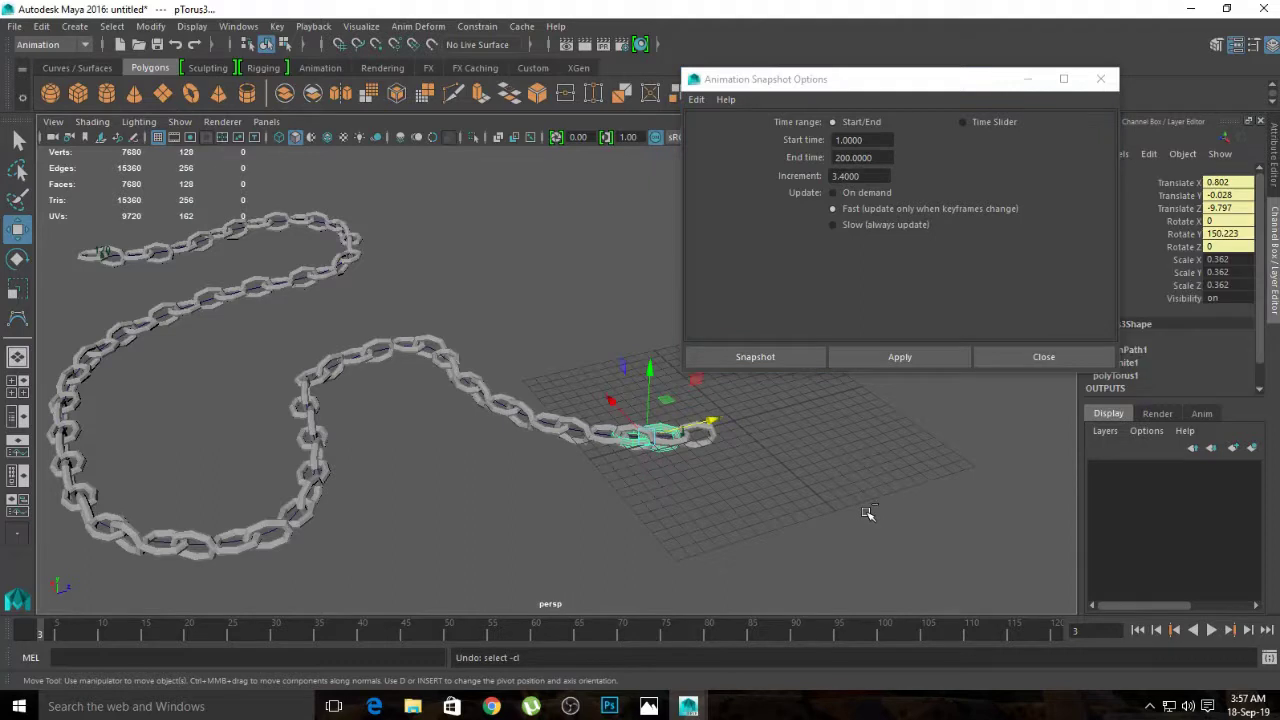
{"action": "key", "text": "ctrl+z"}
{"action": "left_click_drag", "start_coordinate": [873, 175], "coordinate": [845, 176]}
{"action": "type", "text": "3.3"}
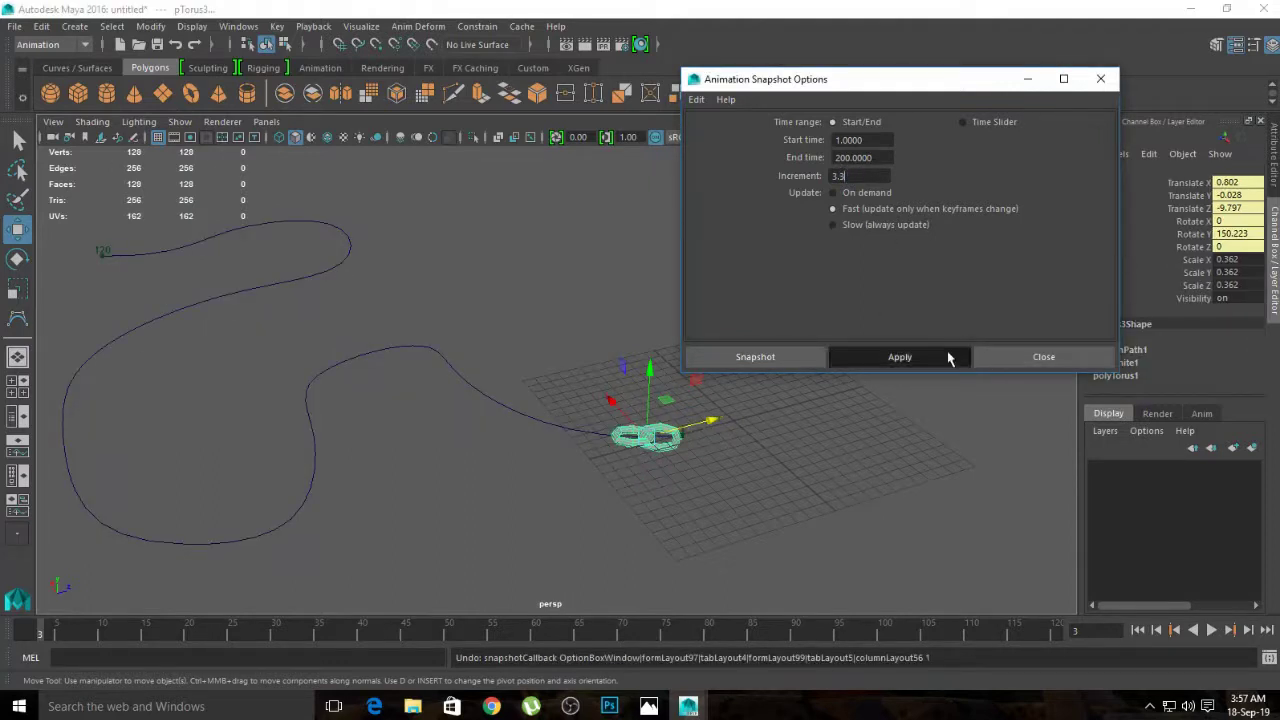
{"action": "left_click", "coordinate": [949, 357]}
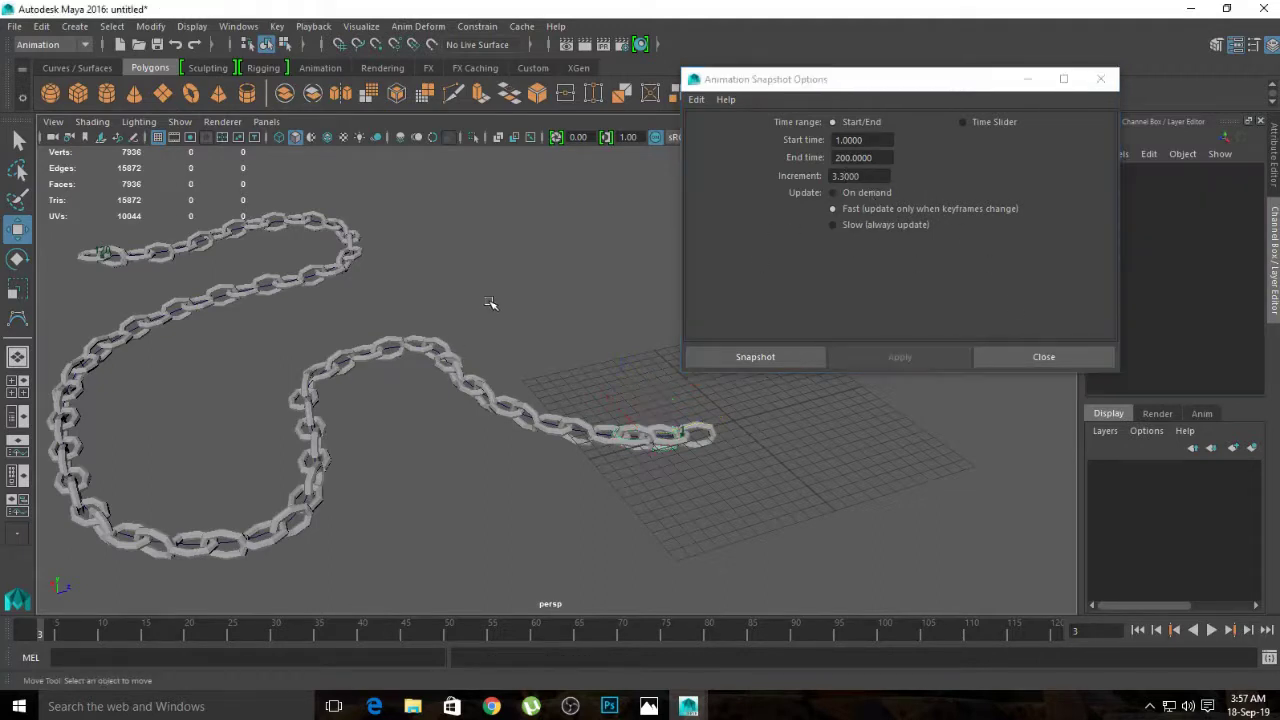
Step: Undo the chain and inspect the remaining links in the viewport
{"action": "key", "text": "ctrl+z"}
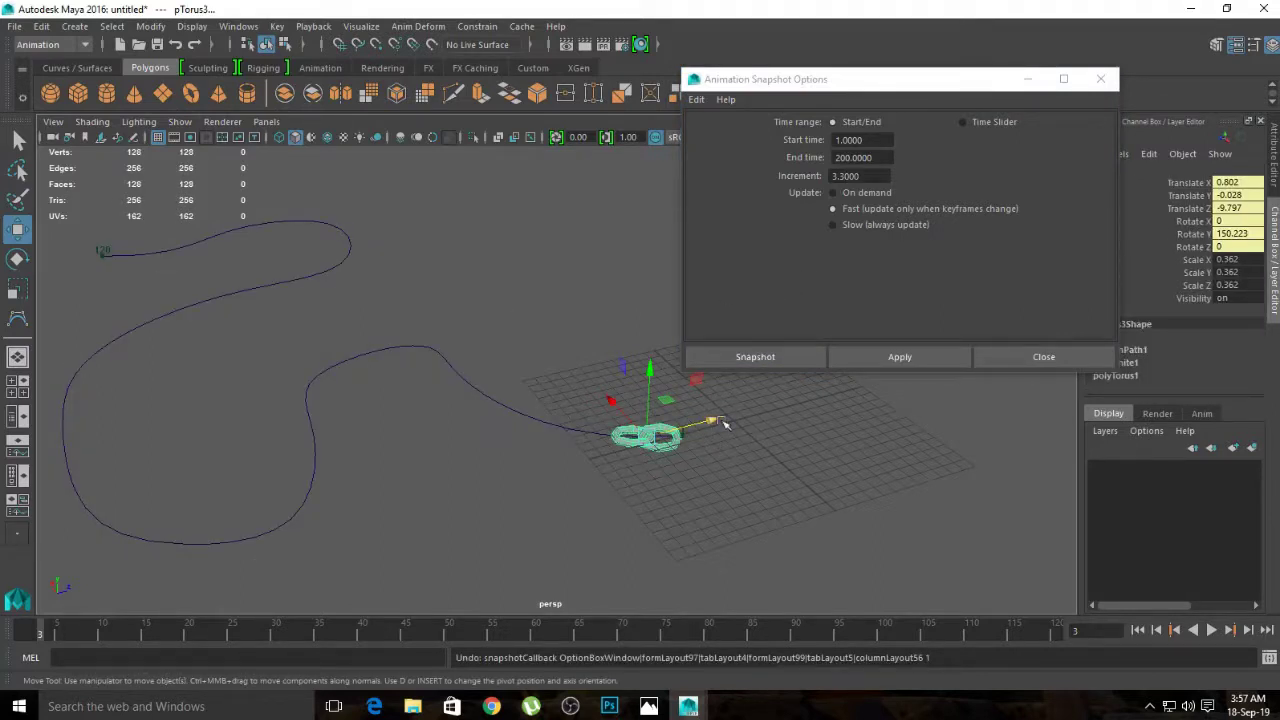
{"action": "left_click", "coordinate": [863, 188]}
{"action": "type", "text": "3.2"}
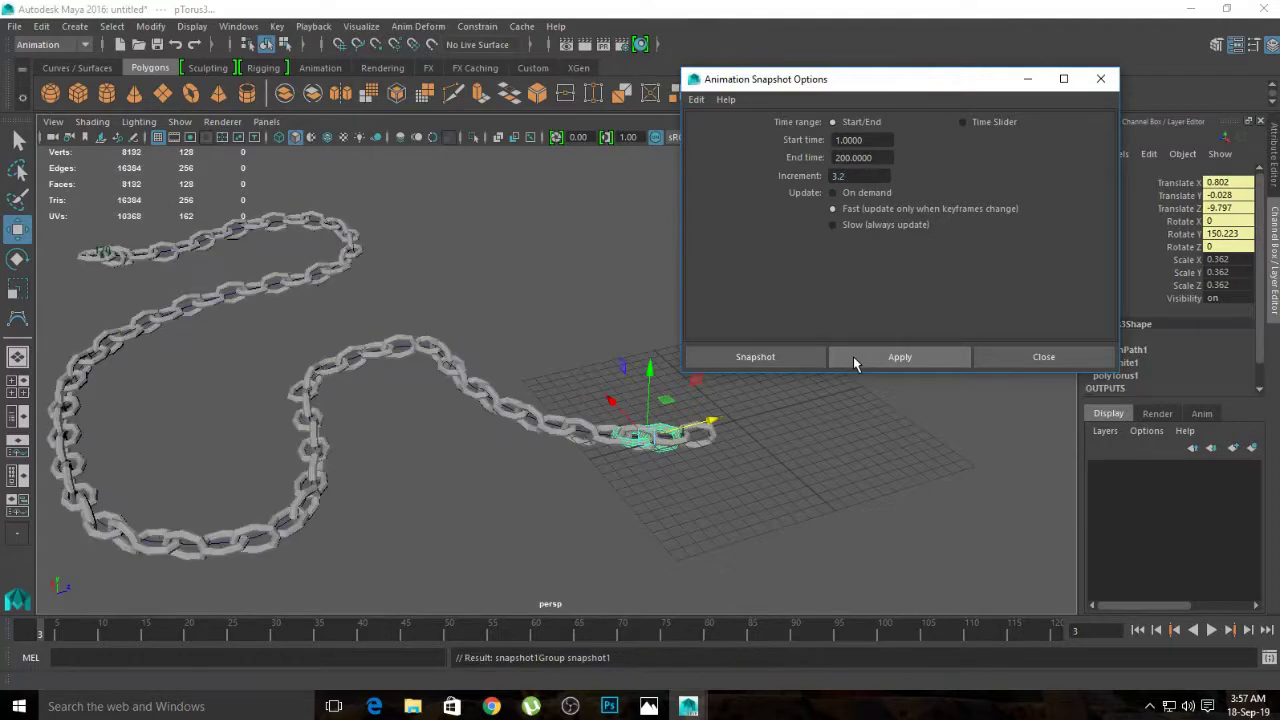
{"action": "left_click", "coordinate": [770, 490]}
{"action": "scroll", "coordinate": [740, 465], "scroll_direction": "up", "scroll_amount": 3}
{"action": "scroll", "coordinate": [745, 455], "scroll_direction": "down", "scroll_amount": 2}
{"action": "scroll", "coordinate": [770, 450], "scroll_direction": "down", "scroll_amount": 1}
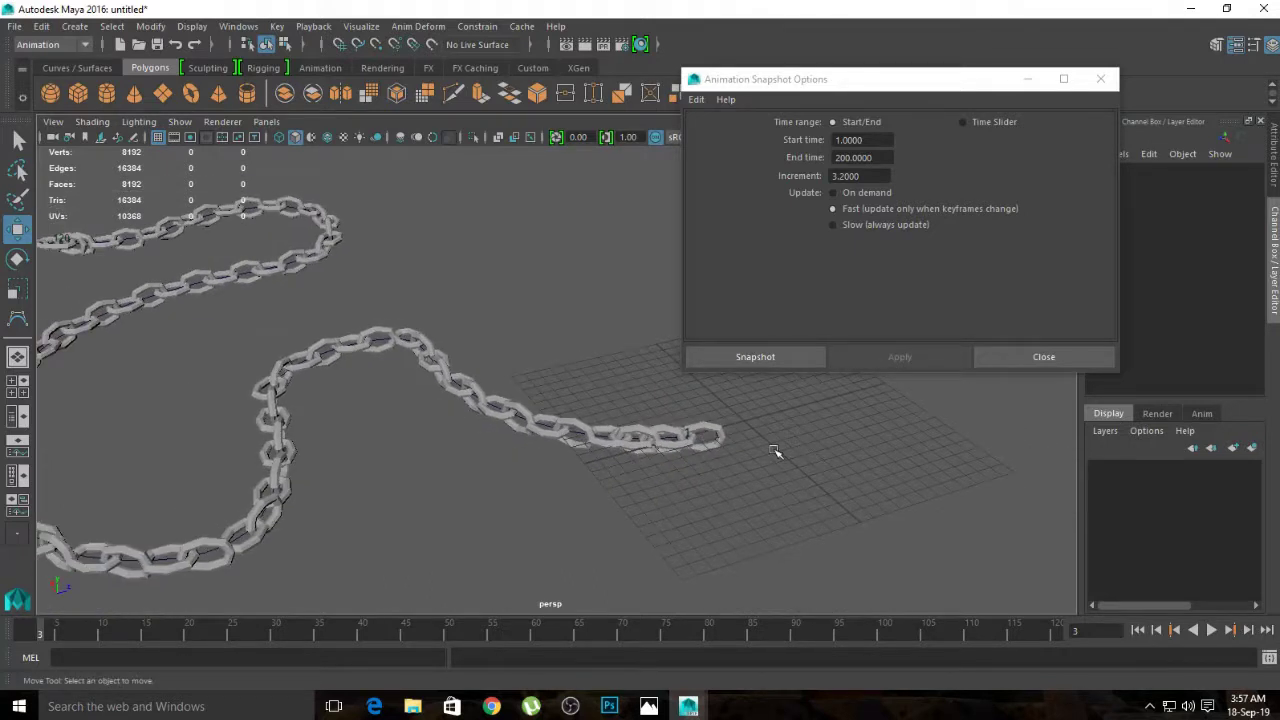
{"action": "scroll", "coordinate": [720, 440], "scroll_direction": "down", "scroll_amount": 3}
{"action": "scroll", "coordinate": [655, 420], "scroll_direction": "down", "scroll_amount": 1}
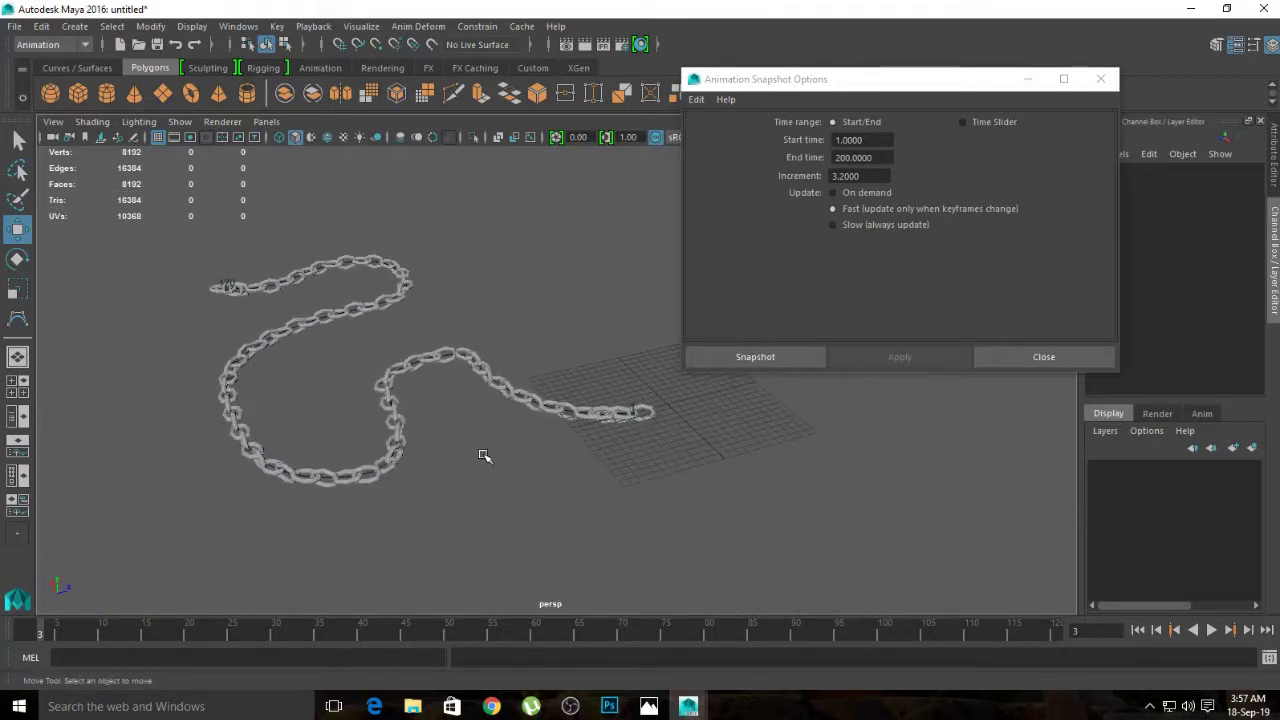
{"action": "scroll", "coordinate": [480, 446], "scroll_direction": "up", "scroll_amount": 1}
{"action": "scroll", "coordinate": [540, 432], "scroll_direction": "up", "scroll_amount": 2}
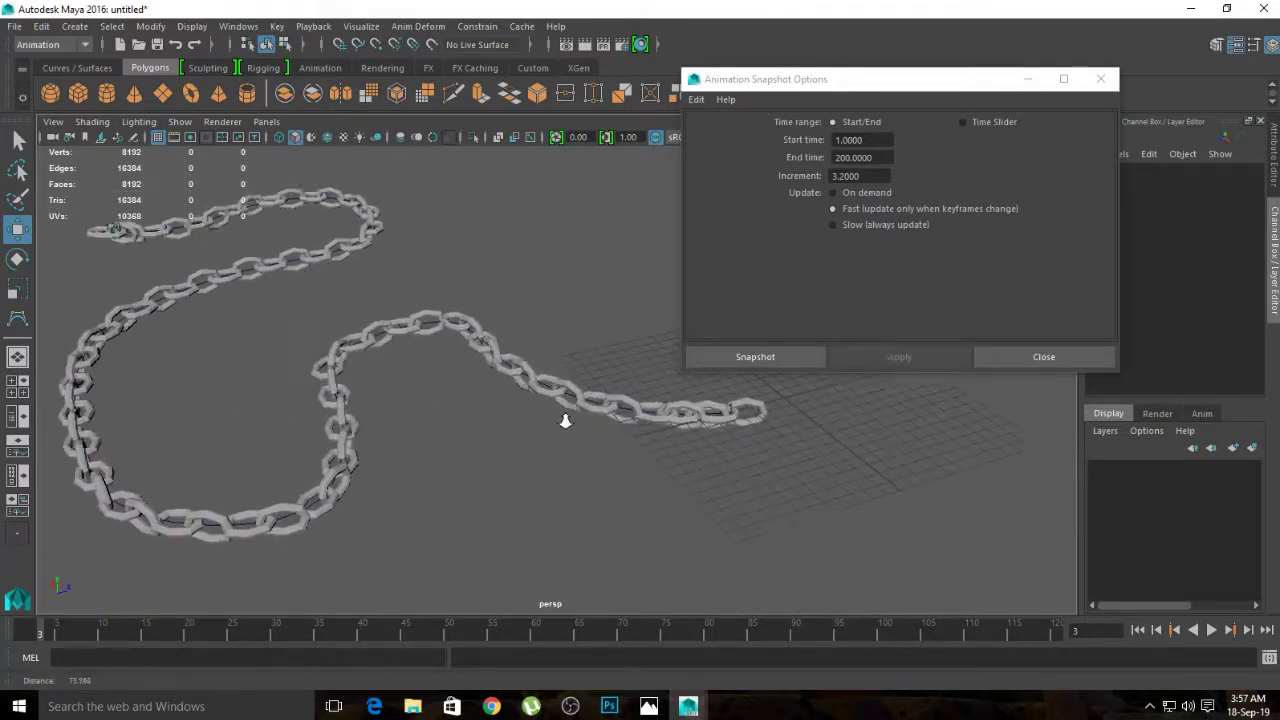
{"action": "scroll", "coordinate": [566, 421], "scroll_direction": "up", "scroll_amount": 1}
{"action": "scroll", "coordinate": [565, 435], "scroll_direction": "up", "scroll_amount": 2}
{"action": "scroll", "coordinate": [569, 449], "scroll_direction": "up", "scroll_amount": 1}
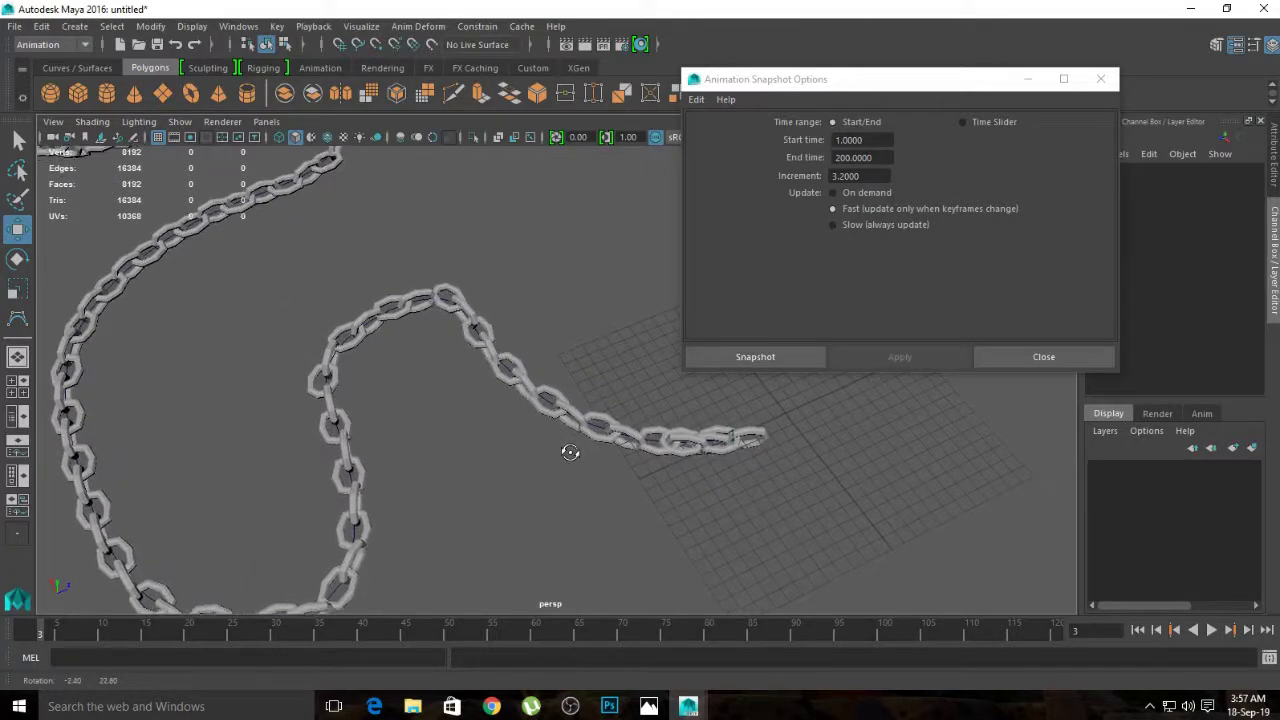
{"action": "scroll", "coordinate": [534, 451], "scroll_direction": "up", "scroll_amount": 1}
{"action": "left_click_drag", "start_coordinate": [565, 463], "coordinate": [551, 468], "text": "alt"}
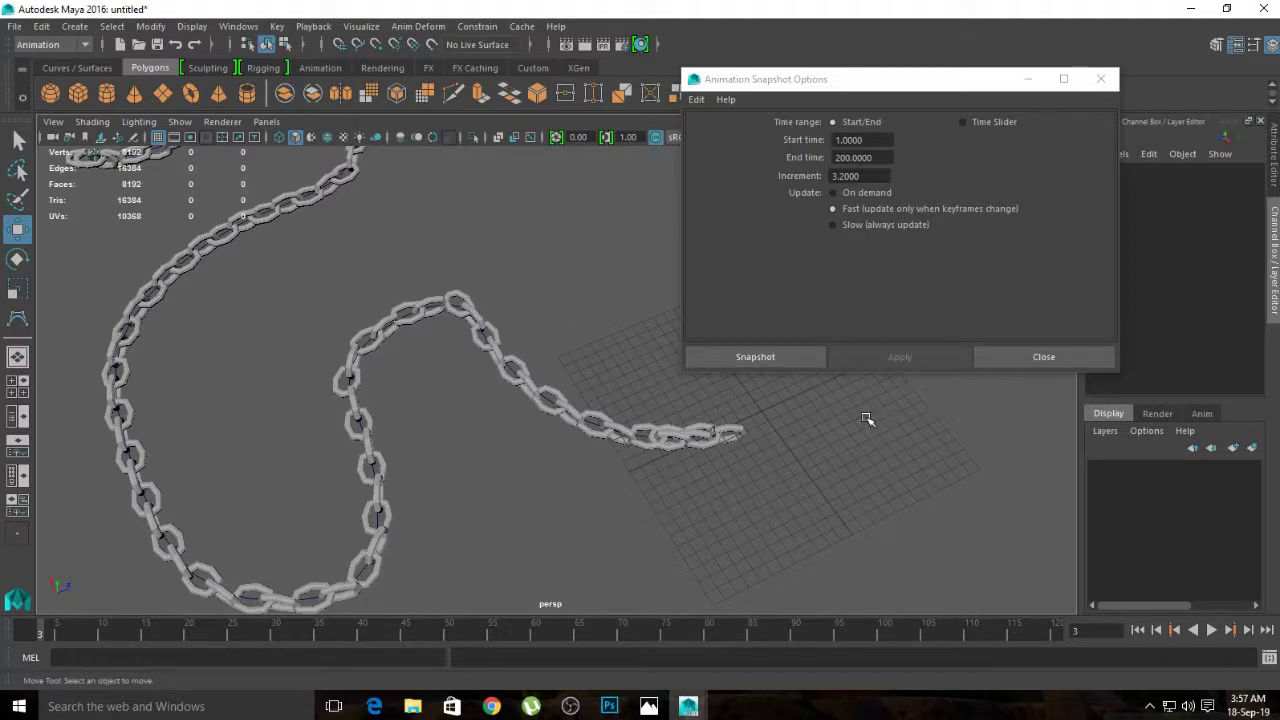
Step: Reselect the original animated link and scrub the timeline to check its motion
{"action": "key", "text": "ctrl+z"}
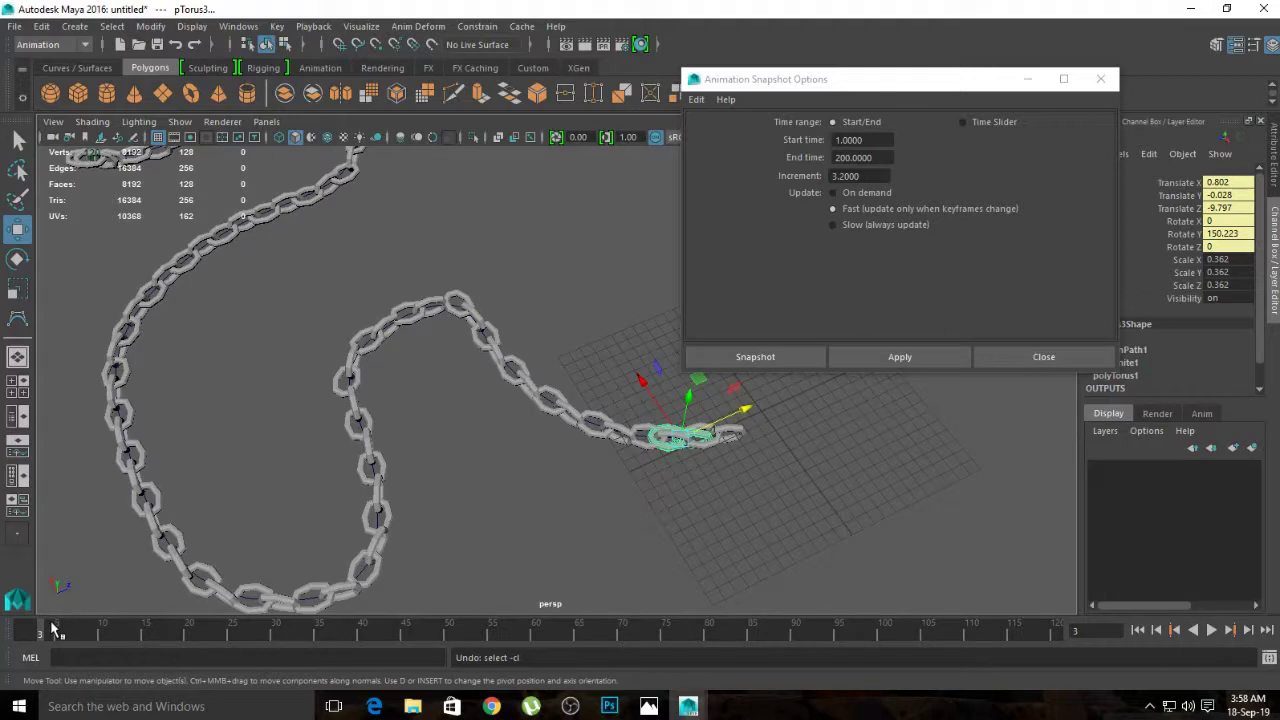
{"action": "mouse_move", "coordinate": [53, 627]}
{"action": "left_mouse_down"}
{"action": "mouse_move", "coordinate": [100, 634]}
{"action": "mouse_move", "coordinate": [20, 634]}
{"action": "left_mouse_up"}
{"action": "left_click", "coordinate": [661, 597]}
{"action": "mouse_move", "coordinate": [691, 534]}
{"action": "left_mouse_down", "text": "alt"}
{"action": "mouse_move", "coordinate": [689, 503]}
{"action": "mouse_move", "coordinate": [607, 550]}
{"action": "left_mouse_up", "text": "alt"}
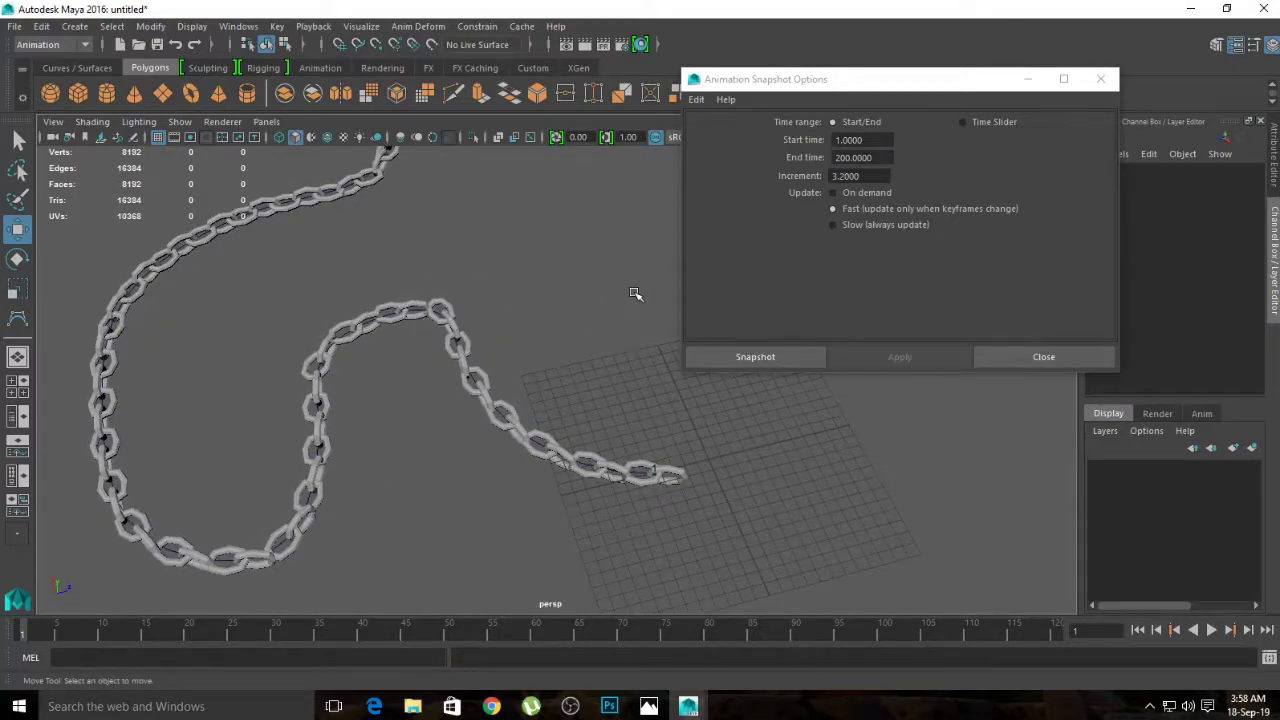
{"action": "key", "text": "ctrl+z"}
{"action": "key", "text": "ctrl+z"}
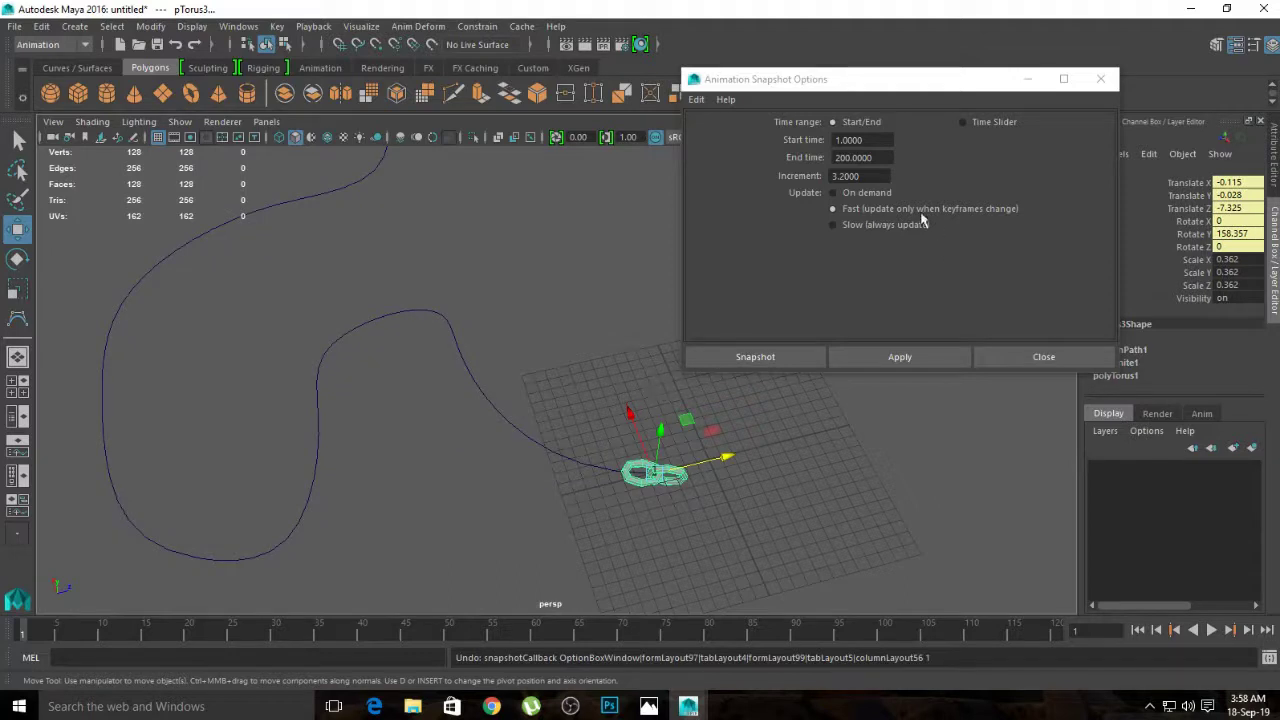
Step: Regenerate the chain at a smaller increment and inspect the link spacing
{"action": "left_click_drag", "start_coordinate": [858, 176], "coordinate": [838, 176]}
{"action": "type", "text": "3.1"}
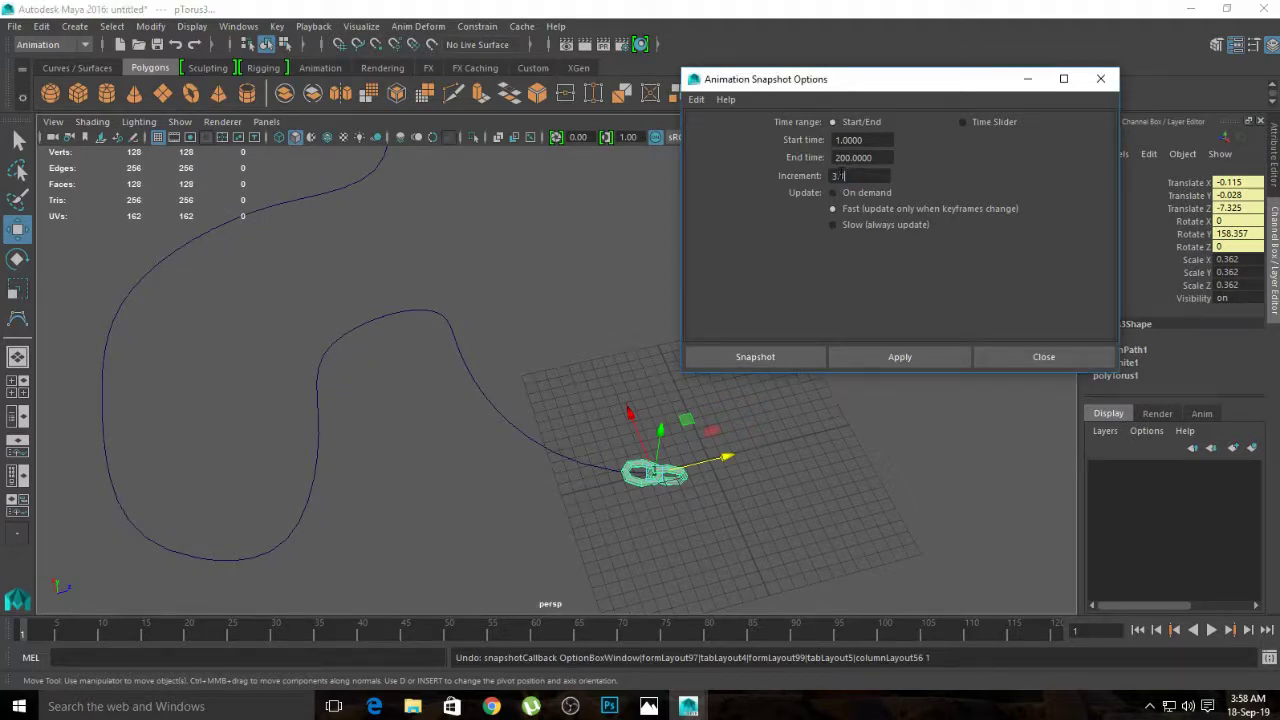
{"action": "left_click", "coordinate": [900, 360]}
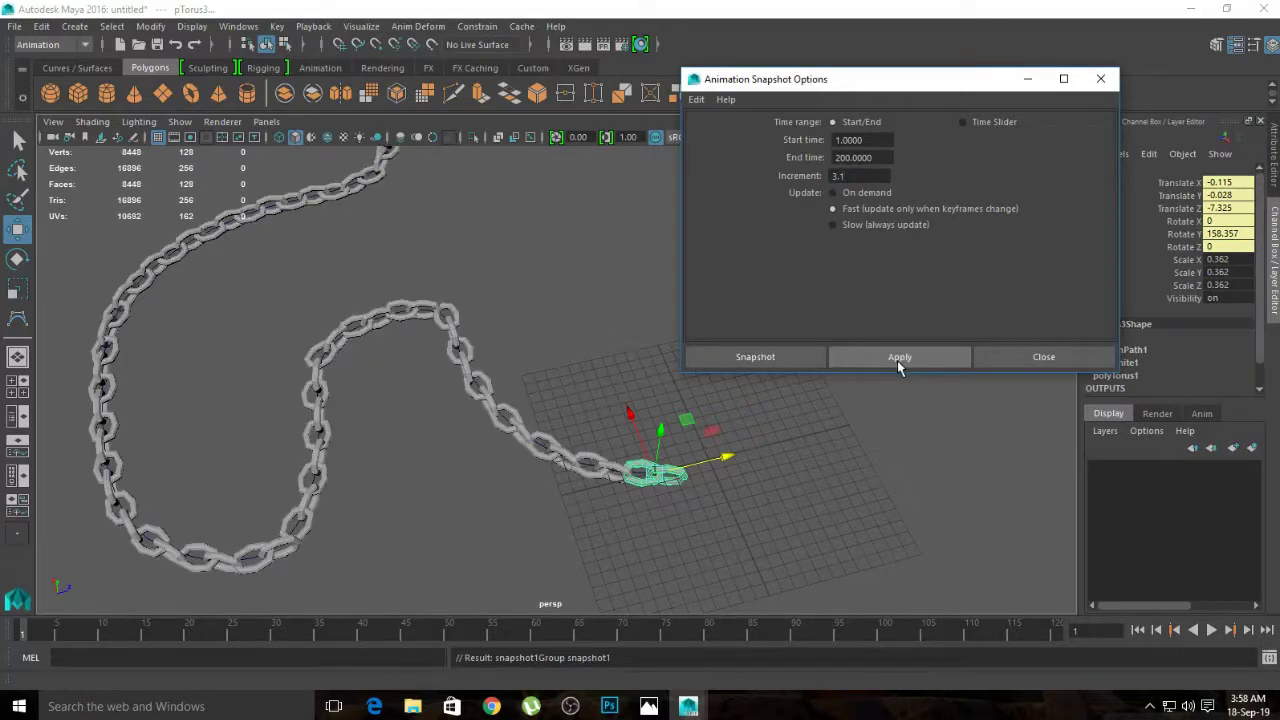
{"action": "left_click", "coordinate": [709, 529]}
{"action": "mouse_move", "coordinate": [709, 528]}
{"action": "left_mouse_down", "text": "alt"}
{"action": "mouse_move", "coordinate": [700, 486]}
{"action": "mouse_move", "coordinate": [654, 523]}
{"action": "mouse_move", "coordinate": [686, 548]}
{"action": "left_mouse_up", "text": "alt"}
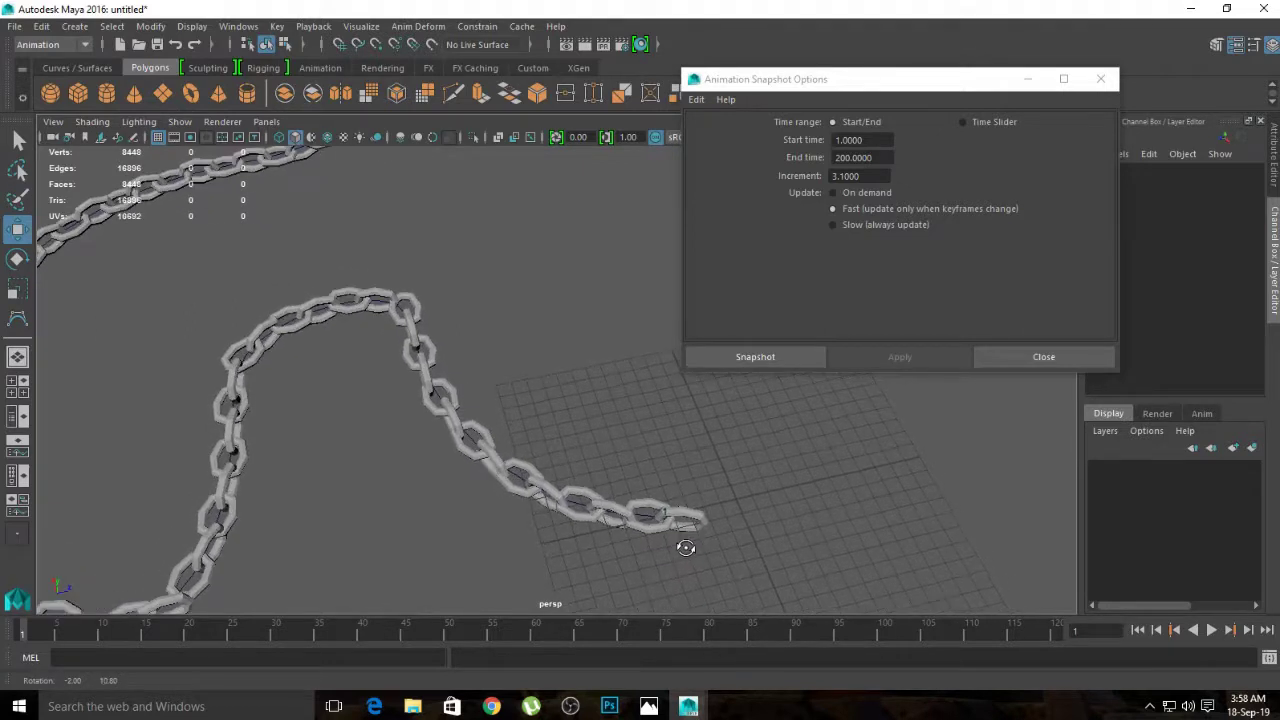
{"action": "left_click", "coordinate": [689, 549]}
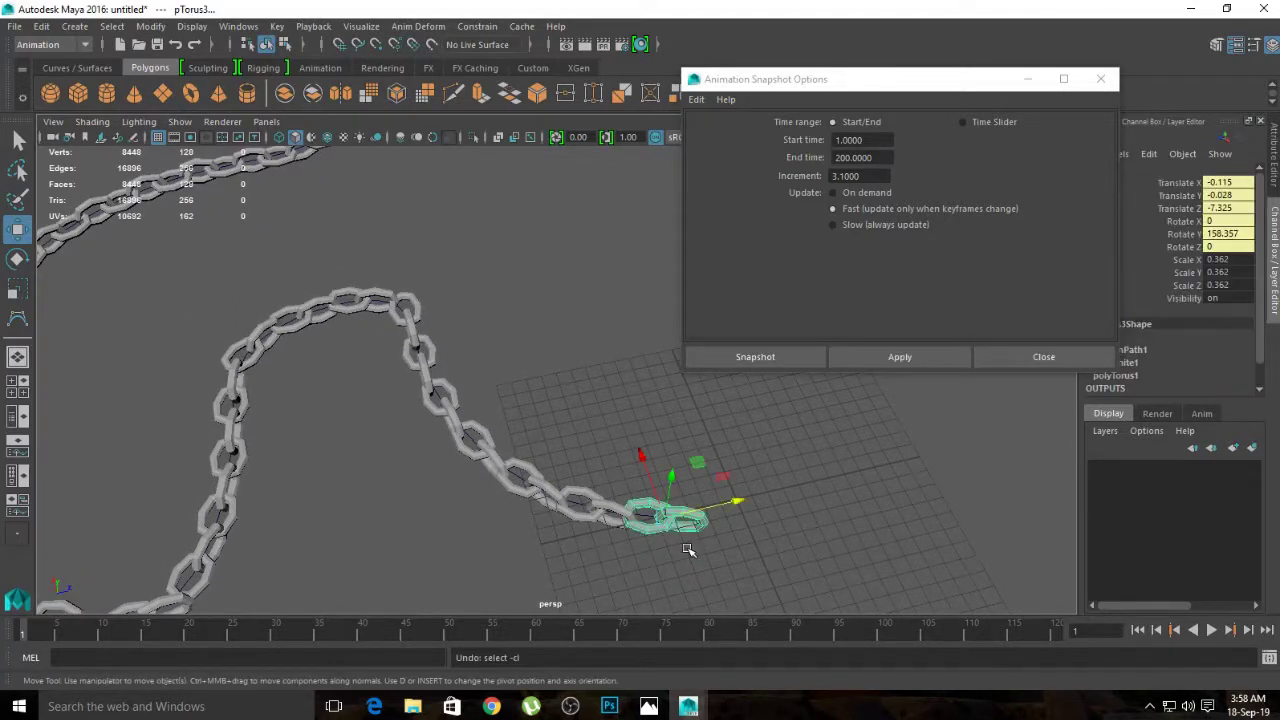
Step: Undo and rebuild the chain with Increment 3.0, then review the result
{"action": "key", "text": "ctrl+z"}
{"action": "left_click", "coordinate": [856, 176]}
{"action": "left_click_drag", "start_coordinate": [857, 176], "coordinate": [843, 176]}
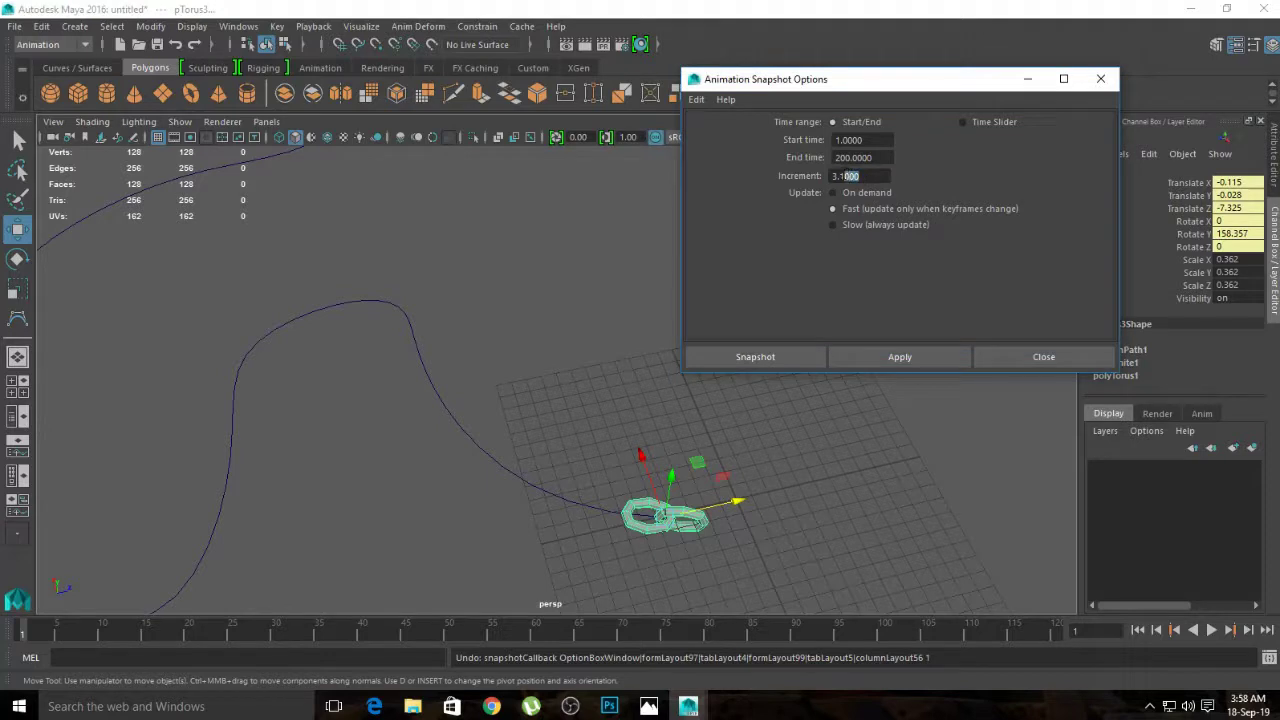
{"action": "left_click", "coordinate": [882, 358]}
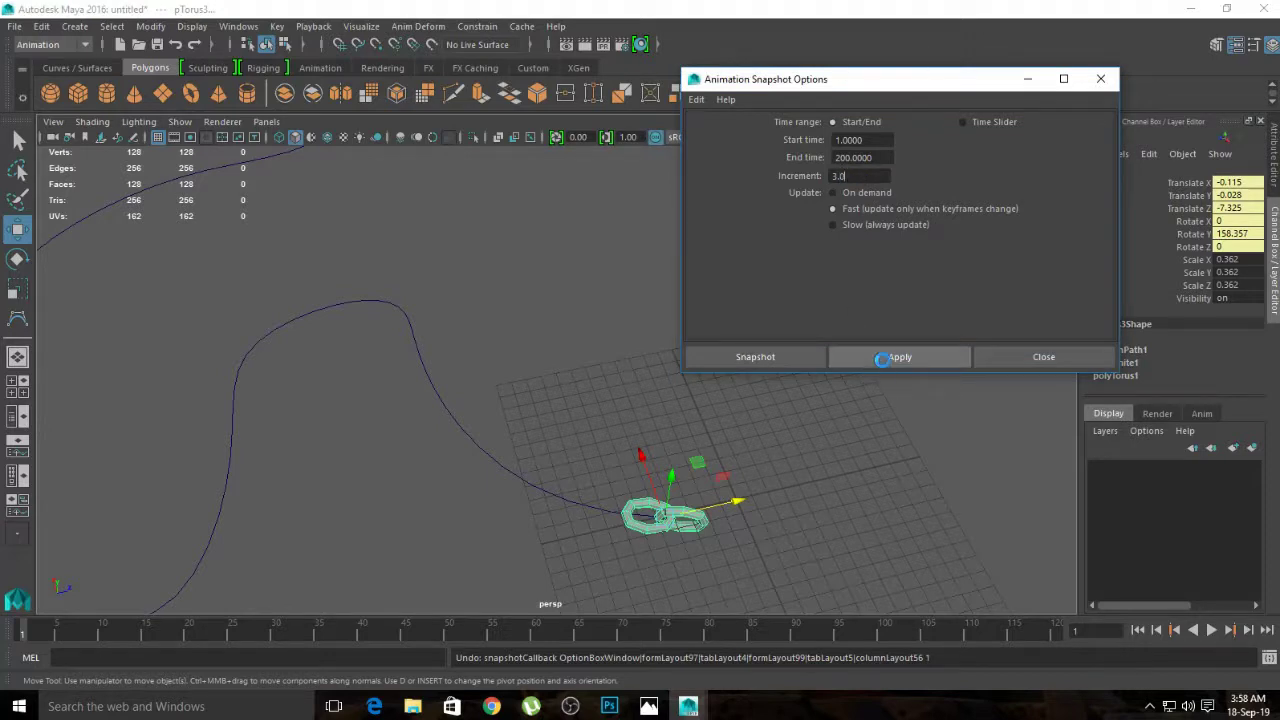
{"action": "left_click", "coordinate": [805, 539]}
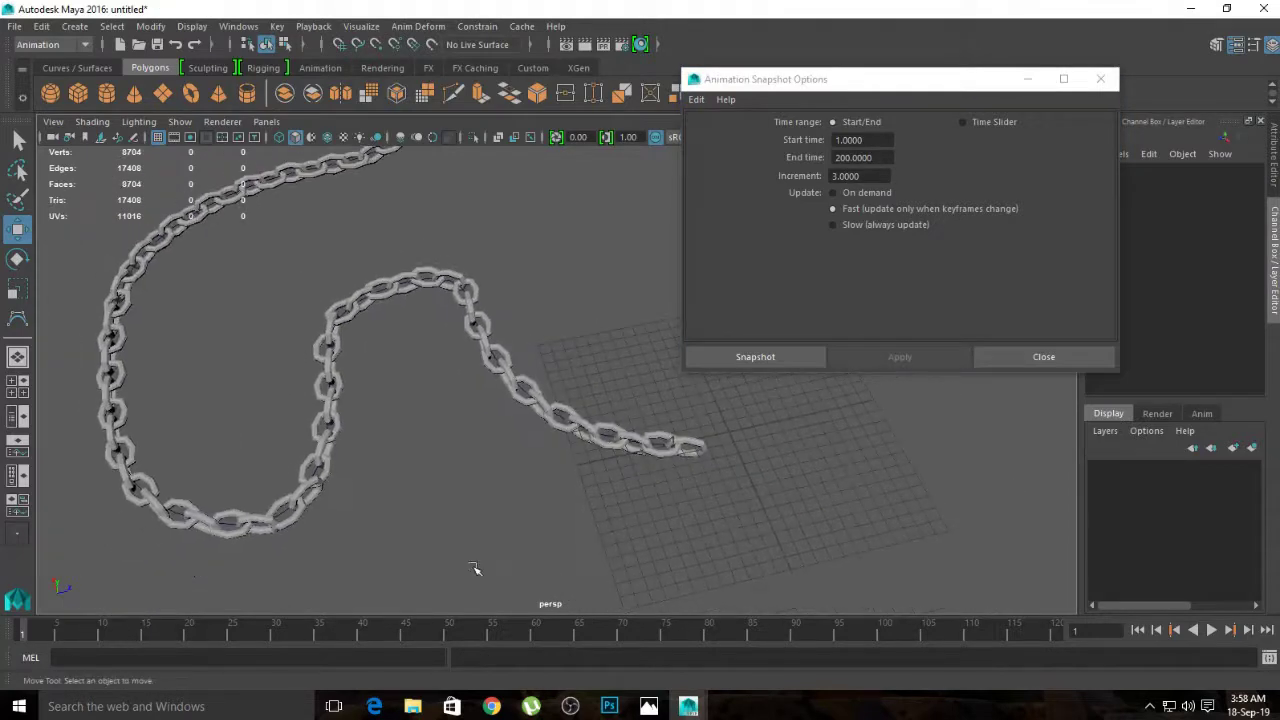
Step: In top view, center one link's pivot and rotate it slightly about Y
{"action": "left_click", "coordinate": [268, 517]}
{"action": "key", "text": "e"}
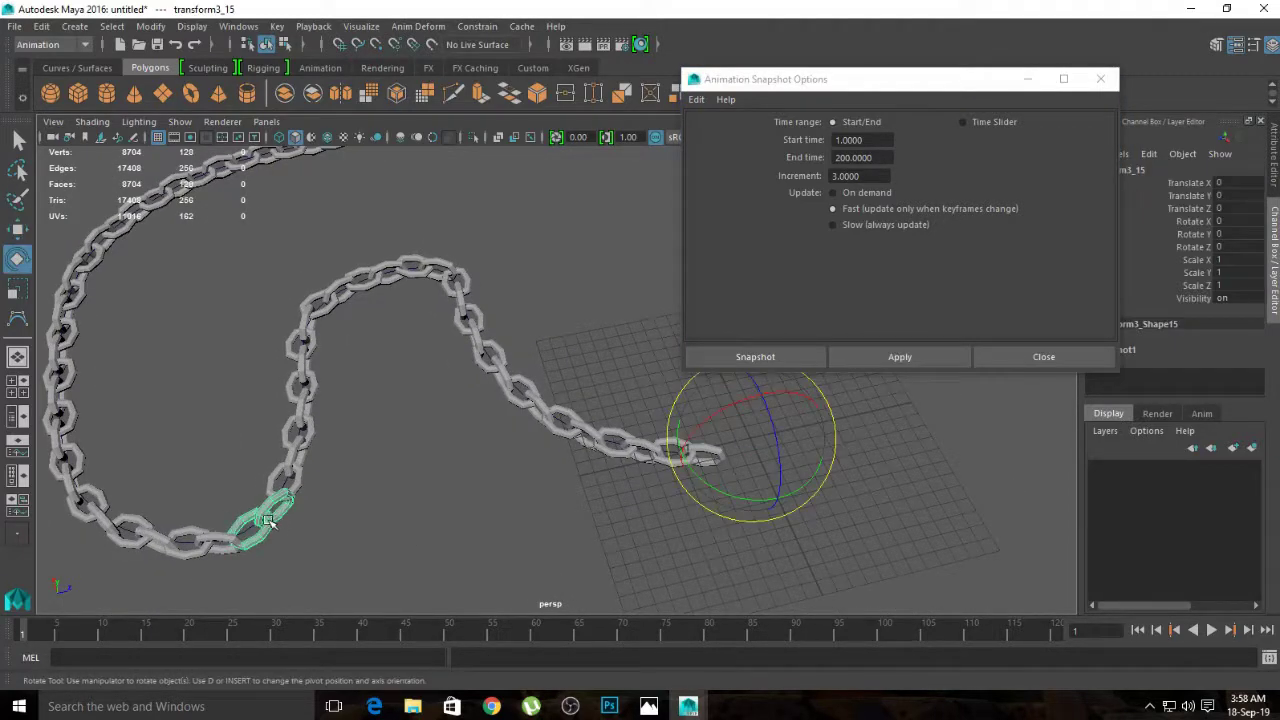
{"action": "left_click", "coordinate": [151, 26]}
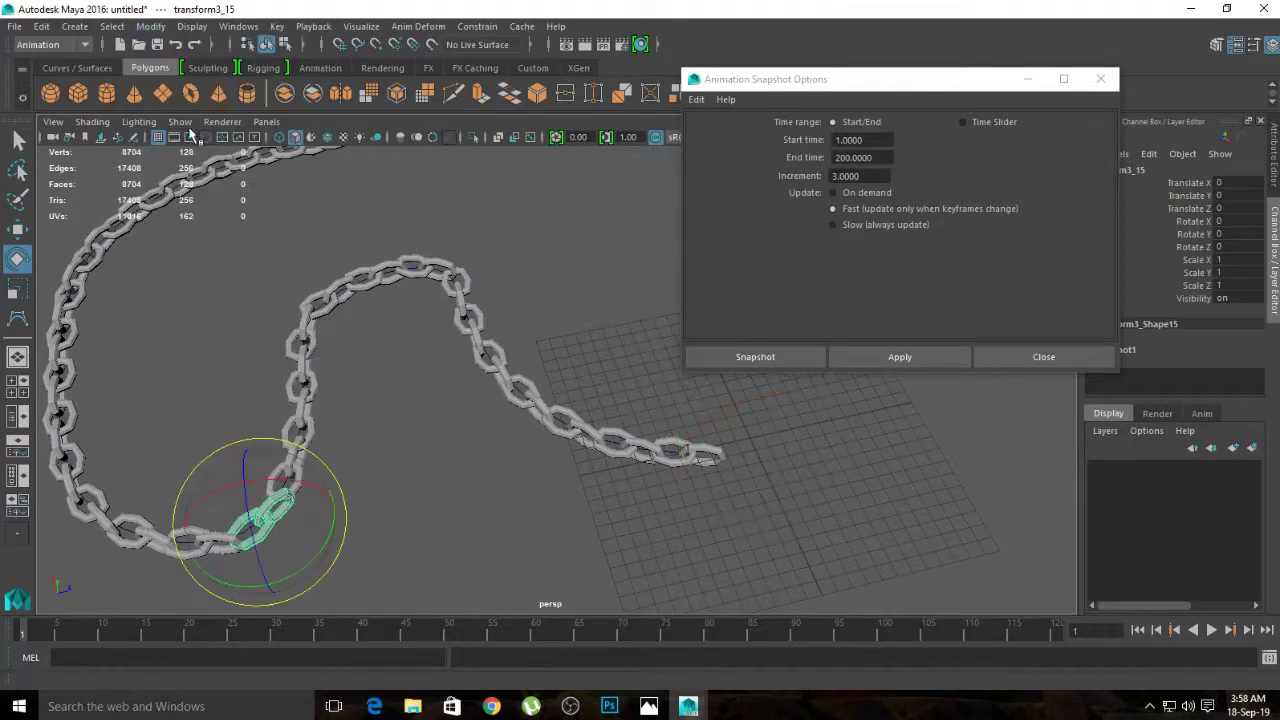
{"action": "left_click", "coordinate": [190, 131]}
{"action": "key", "text": "space"}
{"action": "key", "text": "space"}
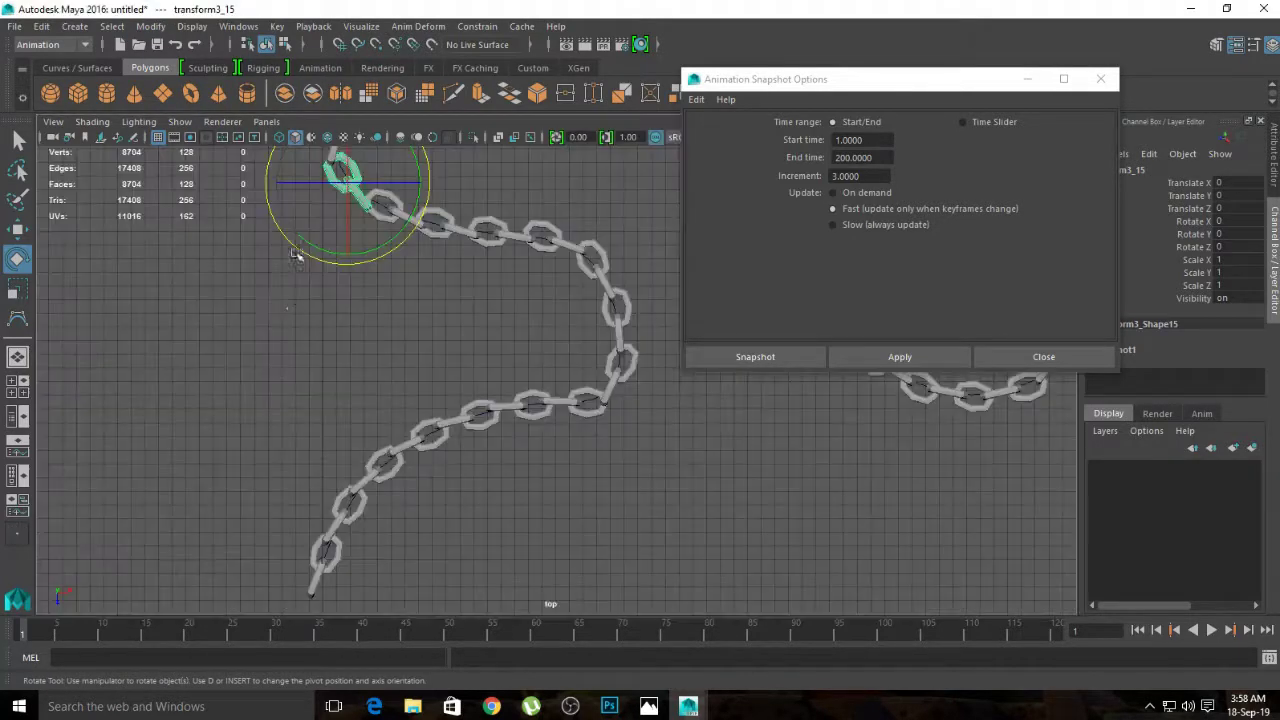
{"action": "scroll", "coordinate": [290, 370], "scroll_direction": "up", "scroll_amount": 3}
{"action": "left_click_drag", "start_coordinate": [408, 226], "coordinate": [400, 210]}
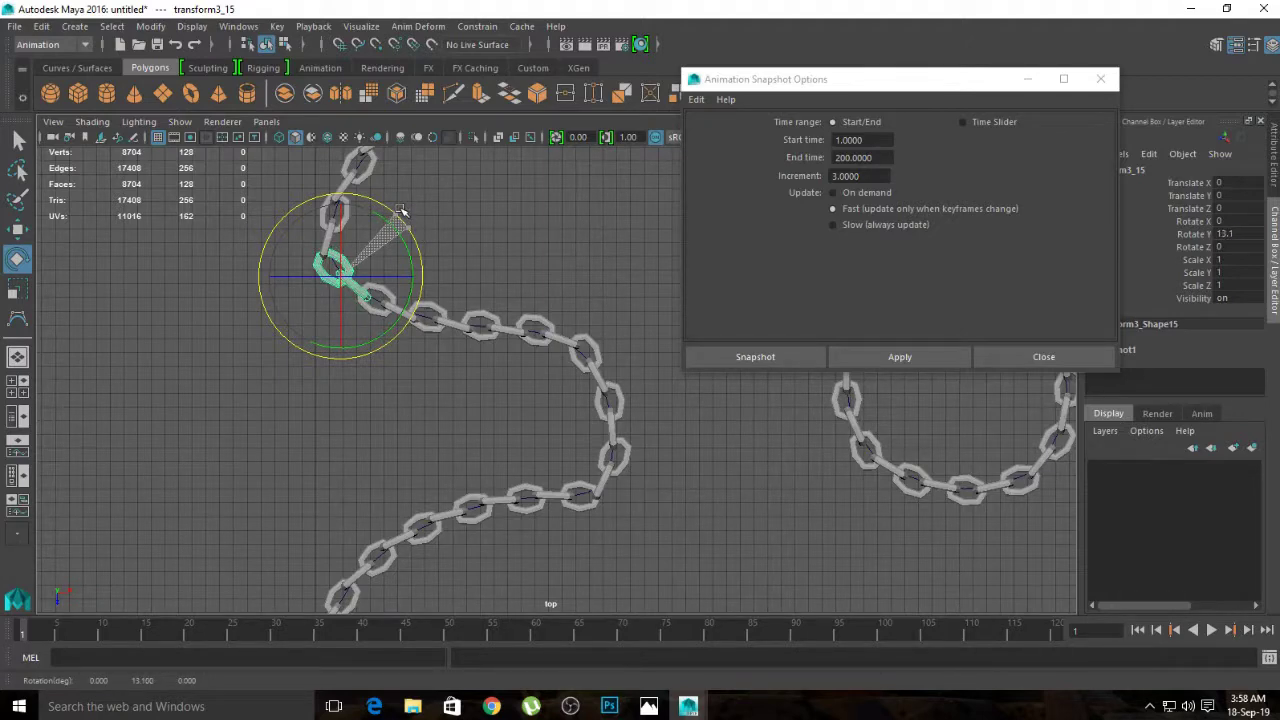
{"action": "left_click", "coordinate": [440, 236]}
Step: Center the neighbouring link's pivot, turn it, and minimize the Animation Snapshot options
{"action": "left_click", "coordinate": [333, 237]}
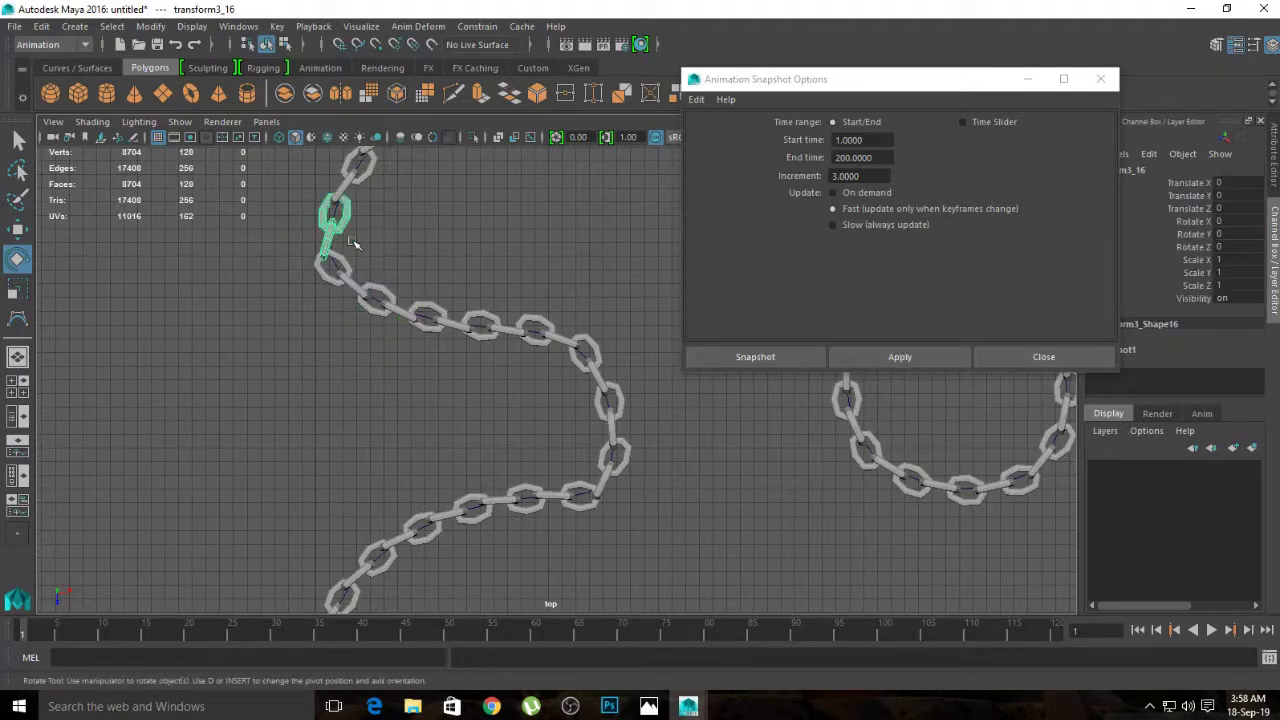
{"action": "left_click", "coordinate": [151, 26]}
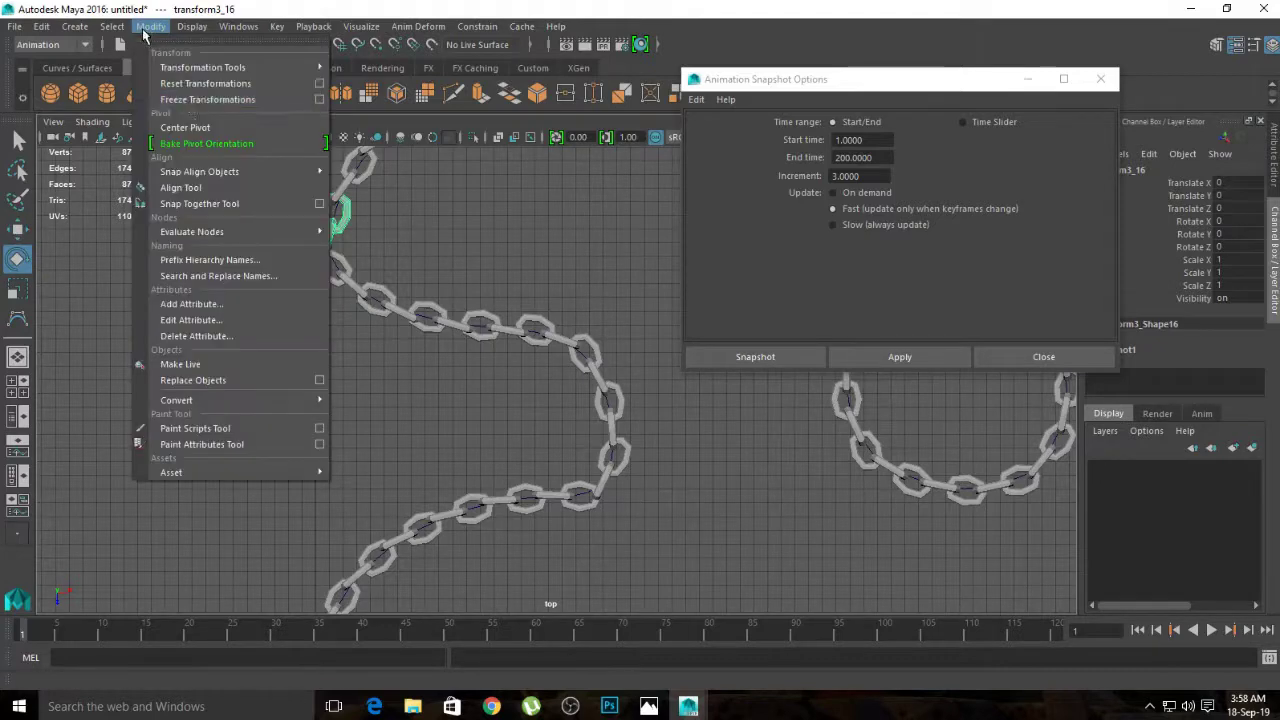
{"action": "left_click", "coordinate": [185, 128]}
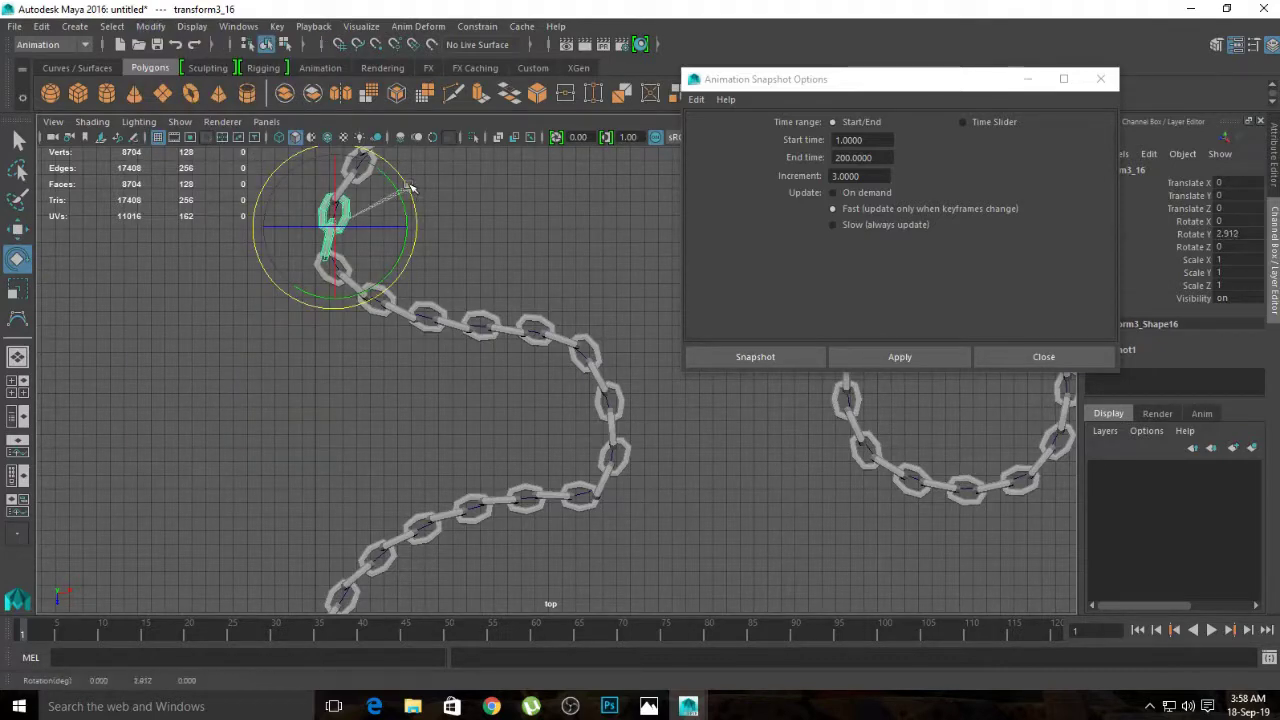
{"action": "left_click", "coordinate": [487, 226]}
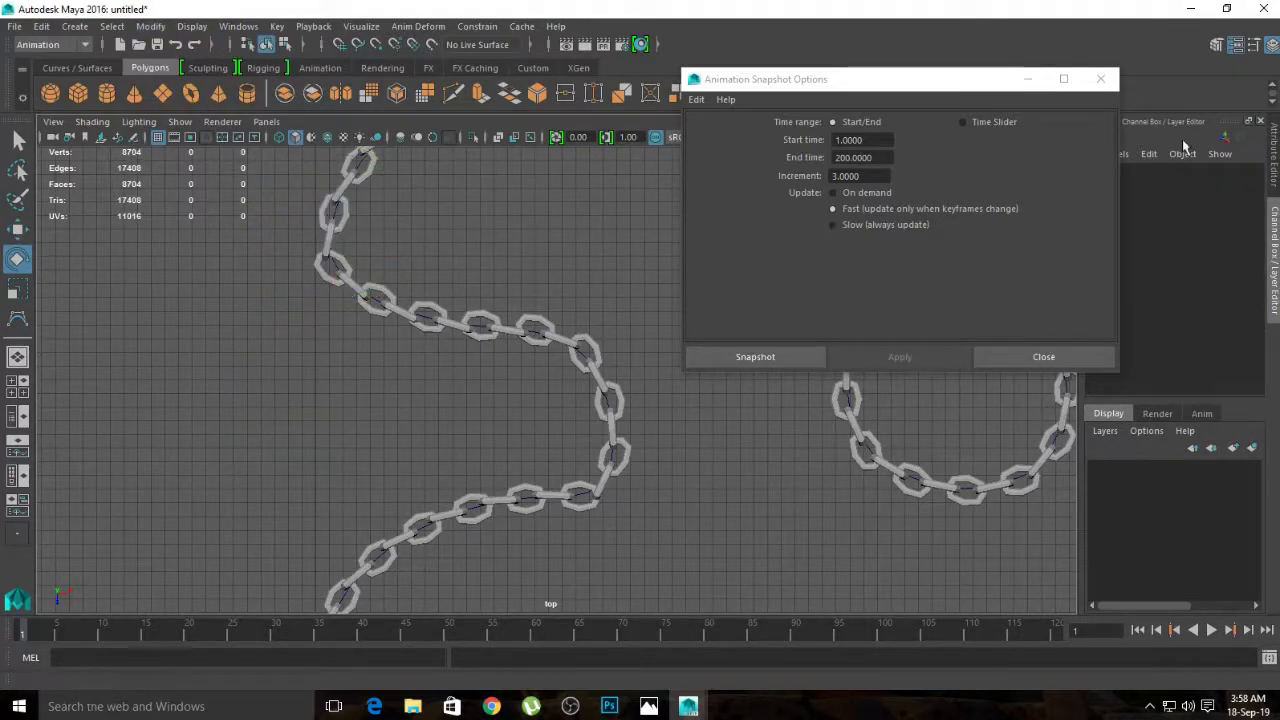
{"action": "left_click", "coordinate": [1029, 79]}
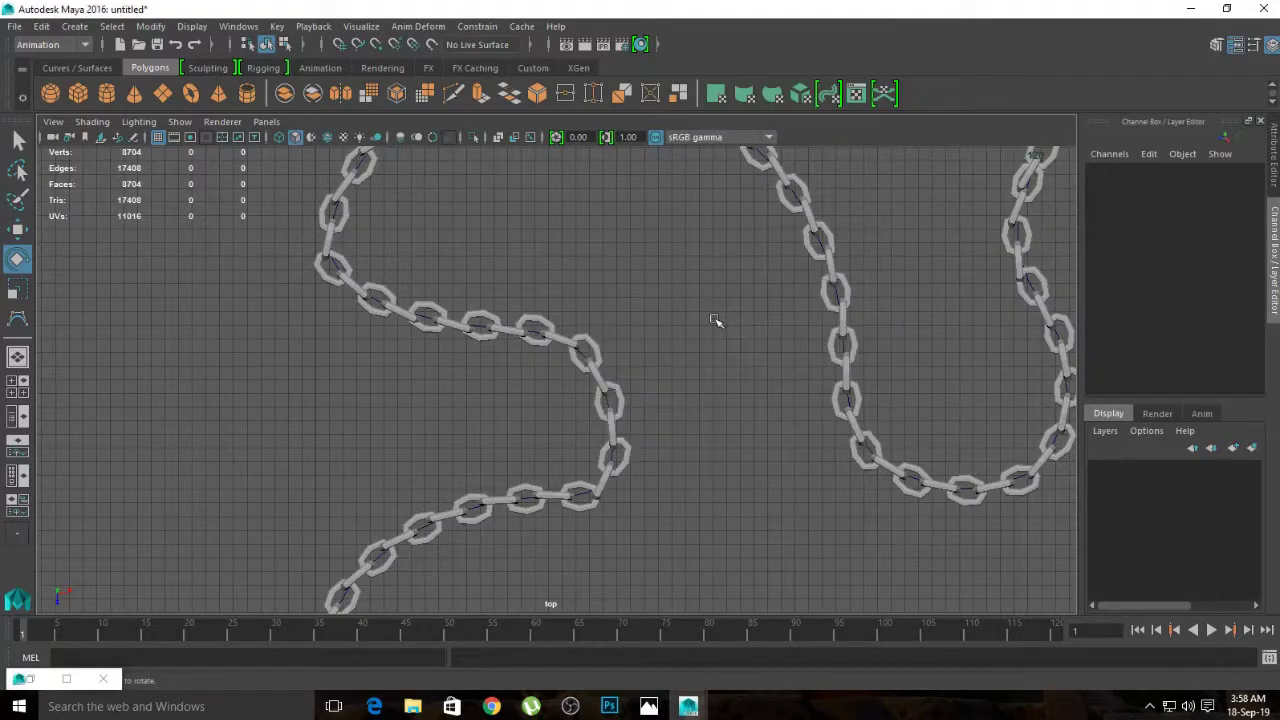
Step: Return to perspective view and select links in the chain's middle bend
{"action": "key", "text": "space"}
{"action": "key", "text": "space"}
{"action": "mouse_move", "coordinate": [798, 322]}
{"action": "left_mouse_down", "text": "alt"}
{"action": "mouse_move", "coordinate": [646, 303]}
{"action": "mouse_move", "coordinate": [674, 274]}
{"action": "mouse_move", "coordinate": [520, 334]}
{"action": "mouse_move", "coordinate": [459, 334]}
{"action": "left_mouse_up", "text": "alt"}
{"action": "right_click_drag", "start_coordinate": [459, 334], "coordinate": [723, 369], "text": "alt"}
{"action": "mouse_move", "coordinate": [723, 369]}
{"action": "left_mouse_down", "text": "alt"}
{"action": "mouse_move", "coordinate": [591, 397]}
{"action": "mouse_move", "coordinate": [623, 449]}
{"action": "mouse_move", "coordinate": [601, 422]}
{"action": "left_mouse_up", "text": "alt"}
{"action": "right_click_drag", "start_coordinate": [601, 422], "coordinate": [429, 349], "text": "alt"}
{"action": "mouse_move", "coordinate": [429, 349]}
{"action": "left_mouse_down", "text": "alt"}
{"action": "mouse_move", "coordinate": [480, 337]}
{"action": "mouse_move", "coordinate": [377, 363]}
{"action": "left_mouse_up", "text": "alt"}
{"action": "mouse_move", "coordinate": [377, 363]}
{"action": "right_mouse_down", "text": "alt"}
{"action": "mouse_move", "coordinate": [563, 389]}
{"action": "mouse_move", "coordinate": [555, 365]}
{"action": "right_mouse_up", "text": "alt"}
{"action": "left_click", "coordinate": [543, 330]}
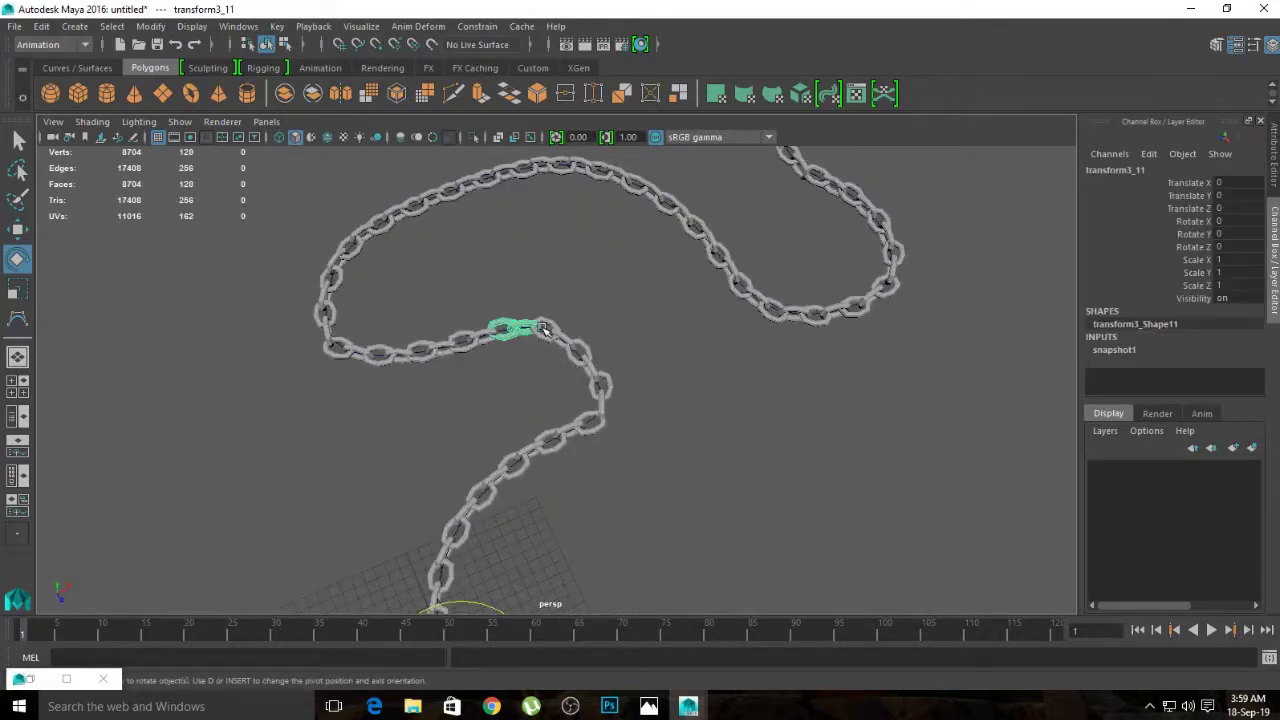
{"action": "left_click", "coordinate": [548, 329]}
{"action": "mouse_move", "coordinate": [580, 465]}
{"action": "left_mouse_down", "text": "alt"}
{"action": "mouse_move", "coordinate": [531, 449]}
{"action": "mouse_move", "coordinate": [517, 429]}
{"action": "left_mouse_up", "text": "alt"}
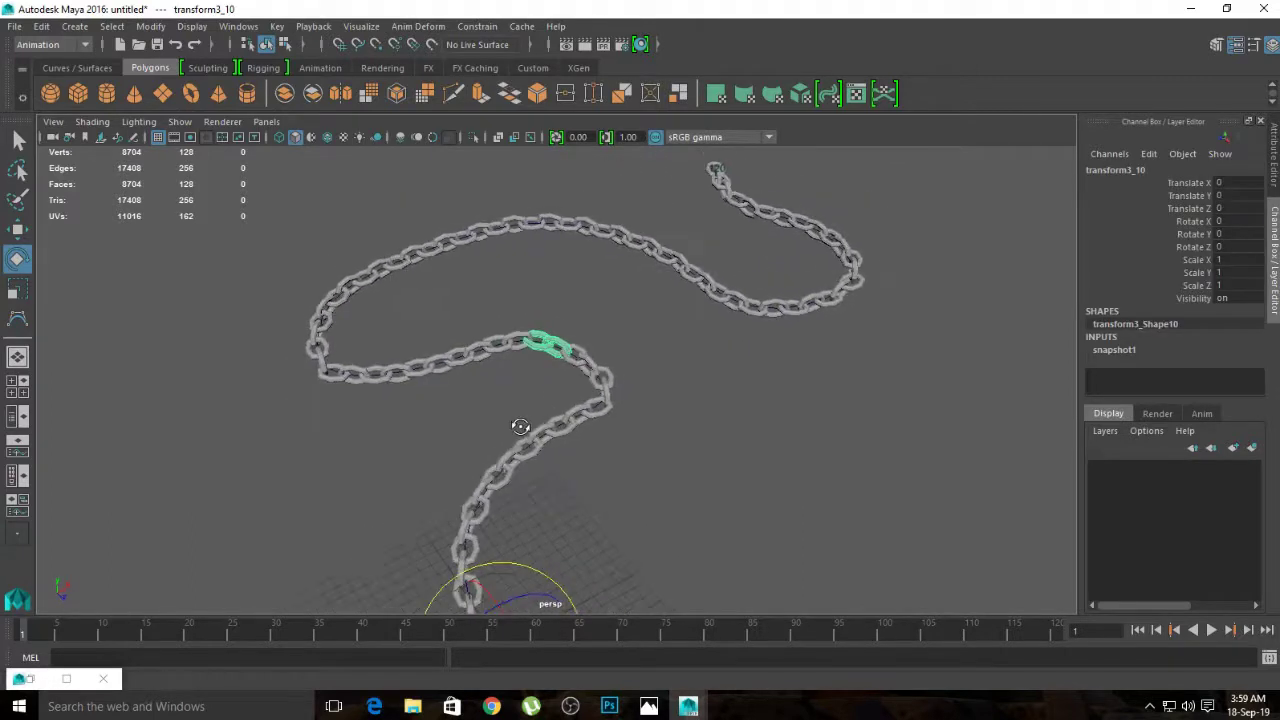
{"action": "right_click_drag", "start_coordinate": [517, 429], "coordinate": [680, 488], "text": "alt"}
Step: Show the path curve's control vertices, try moving one, then undo it
{"action": "left_click", "coordinate": [512, 480]}
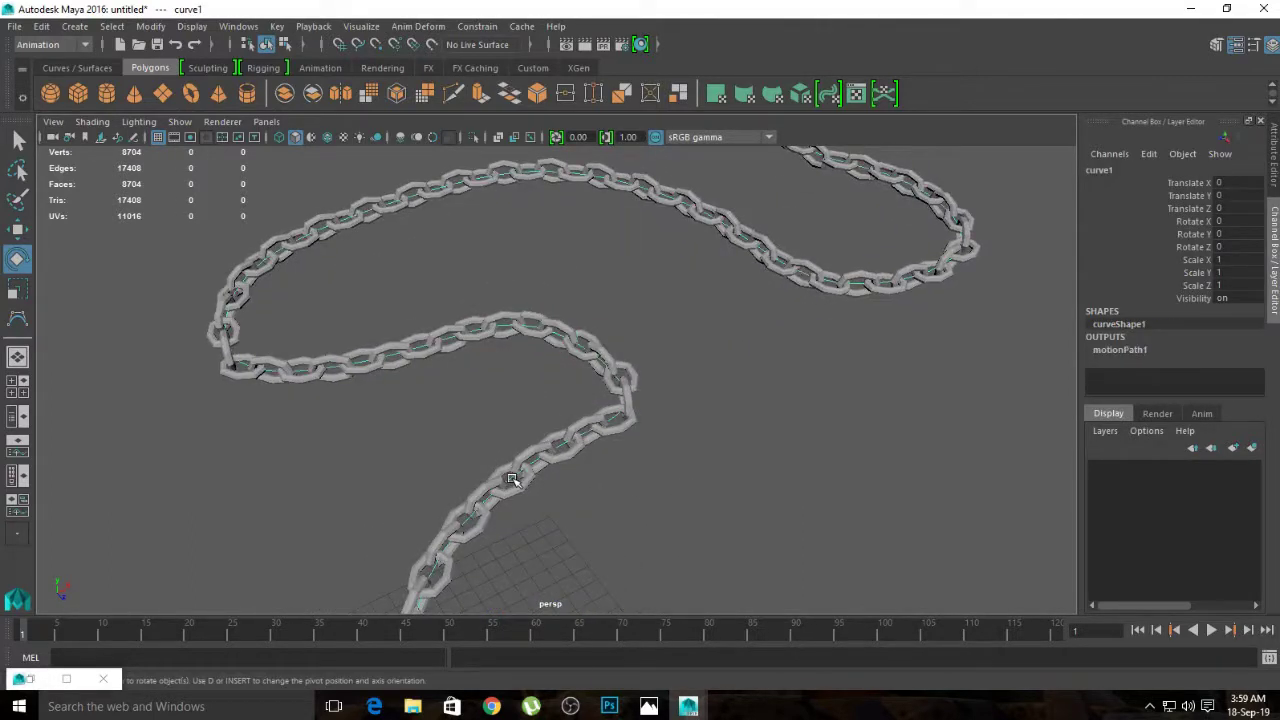
{"action": "right_click_drag", "start_coordinate": [505, 312], "coordinate": [414, 306]}
{"action": "mouse_move", "coordinate": [600, 440]}
{"action": "left_mouse_down", "text": "alt"}
{"action": "mouse_move", "coordinate": [643, 474]}
{"action": "mouse_move", "coordinate": [628, 392]}
{"action": "mouse_move", "coordinate": [636, 430]}
{"action": "mouse_move", "coordinate": [588, 402]}
{"action": "left_mouse_up", "text": "alt"}
{"action": "left_click", "coordinate": [628, 392]}
{"action": "key", "text": "w"}
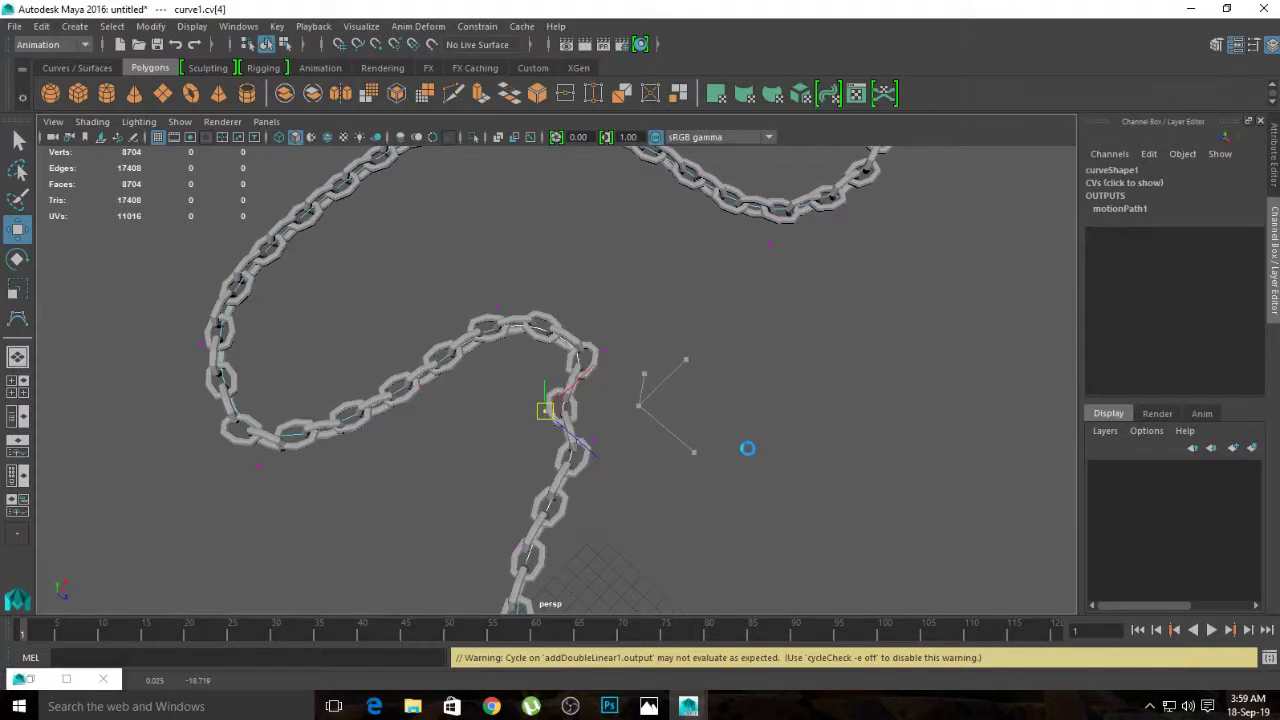
{"action": "left_click_drag", "start_coordinate": [586, 449], "coordinate": [643, 440], "text": "alt"}
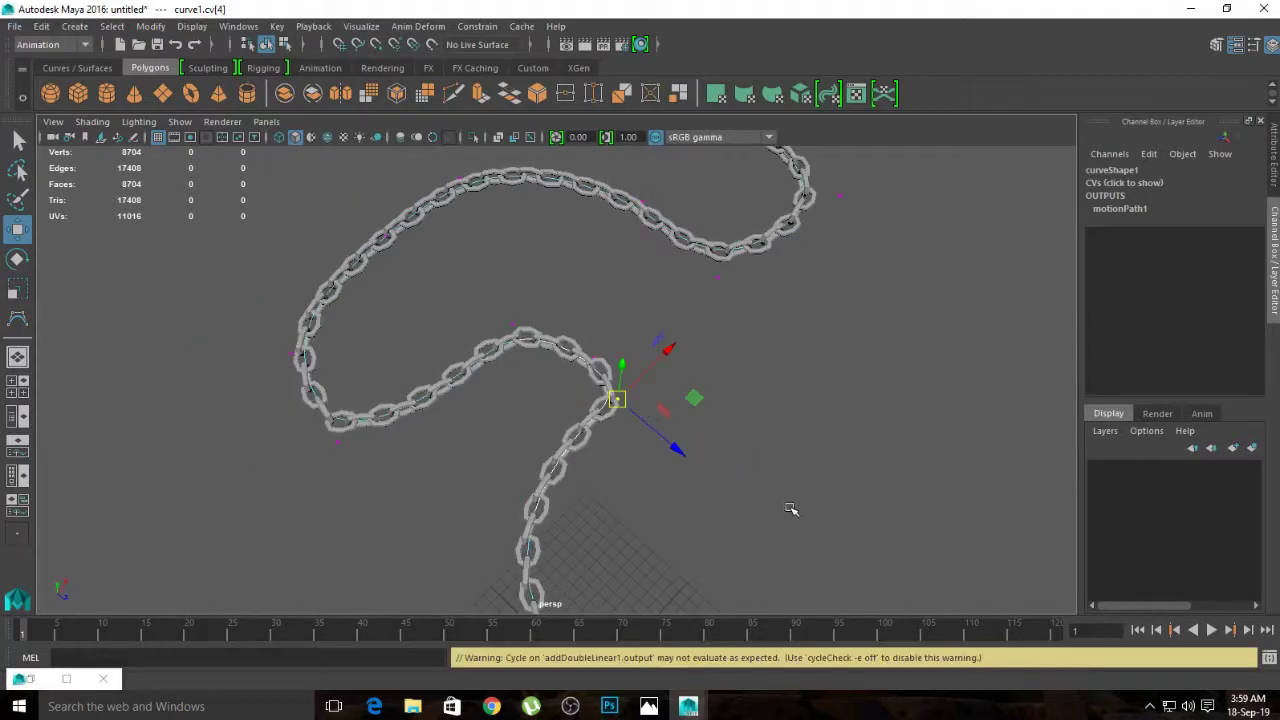
{"action": "mouse_move", "coordinate": [790, 509]}
{"action": "left_mouse_down", "text": "alt"}
{"action": "mouse_move", "coordinate": [657, 523]}
{"action": "mouse_move", "coordinate": [580, 470]}
{"action": "mouse_move", "coordinate": [583, 540]}
{"action": "mouse_move", "coordinate": [594, 497]}
{"action": "left_mouse_up", "text": "alt"}
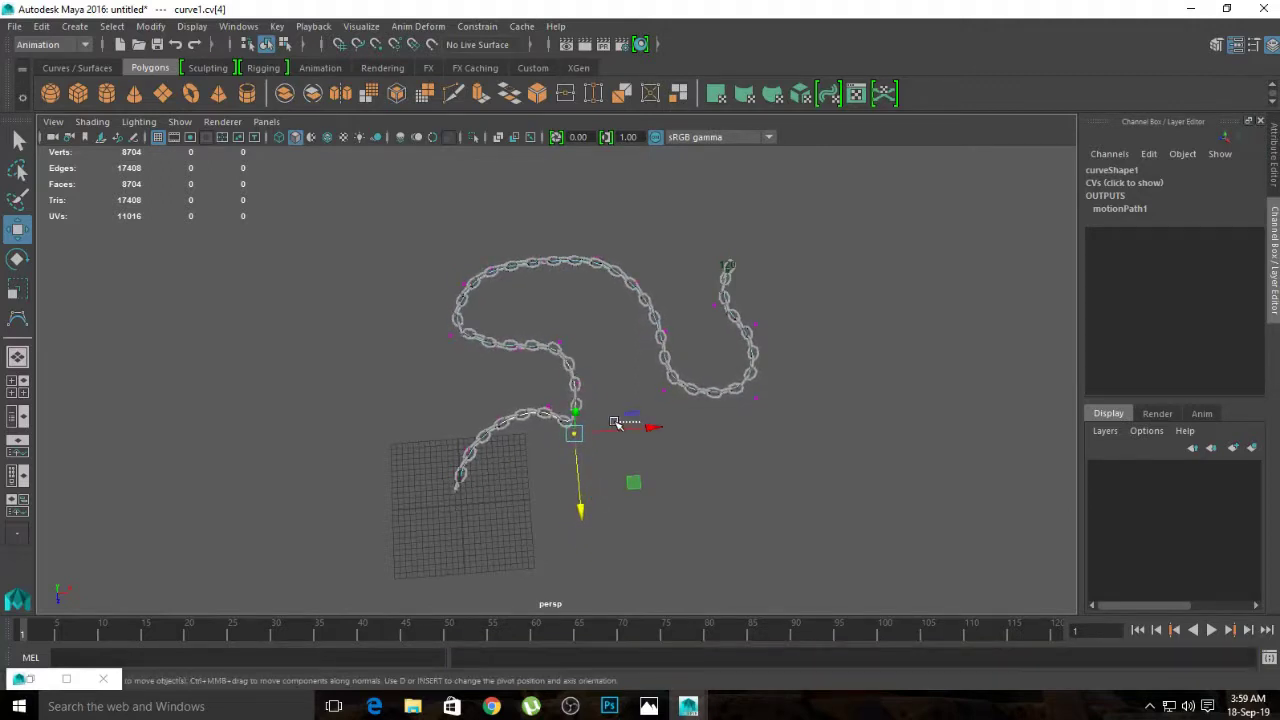
{"action": "left_click", "coordinate": [586, 478]}
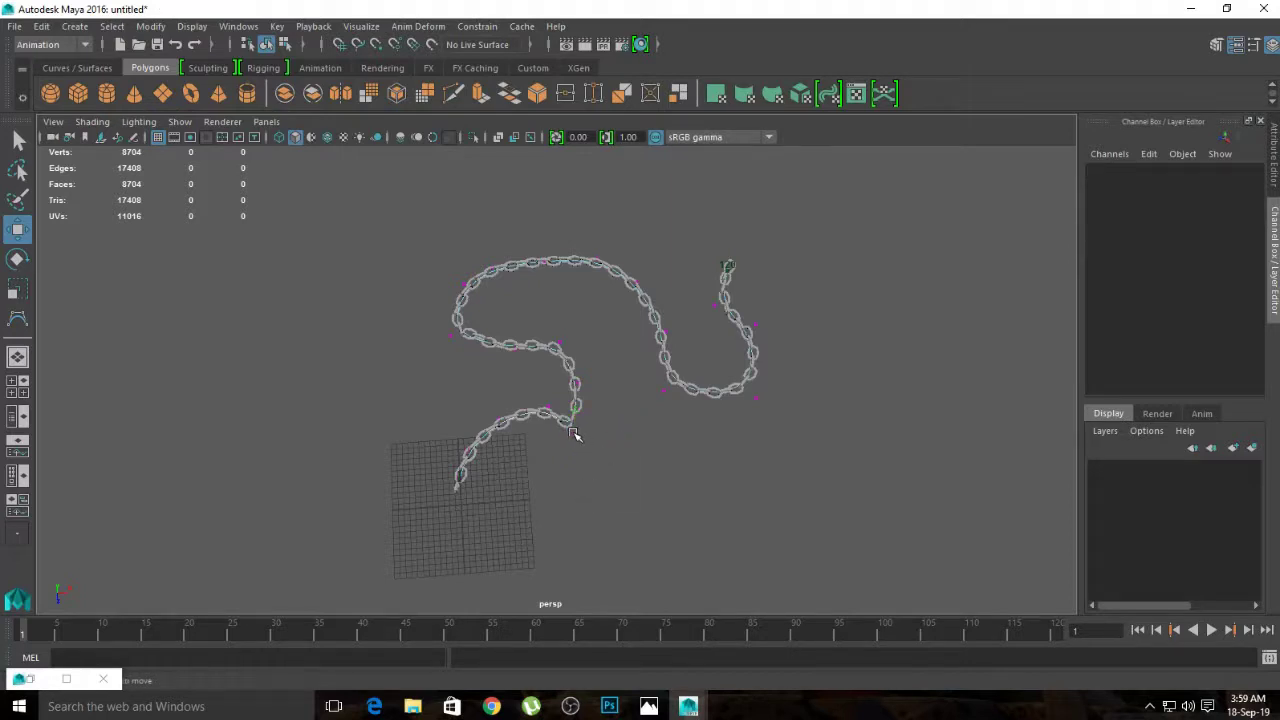
{"action": "key", "text": "ctrl+z"}
{"action": "key", "text": "ctrl+z"}
{"action": "key", "text": "ctrl+z"}
{"action": "key", "text": "ctrl+z"}
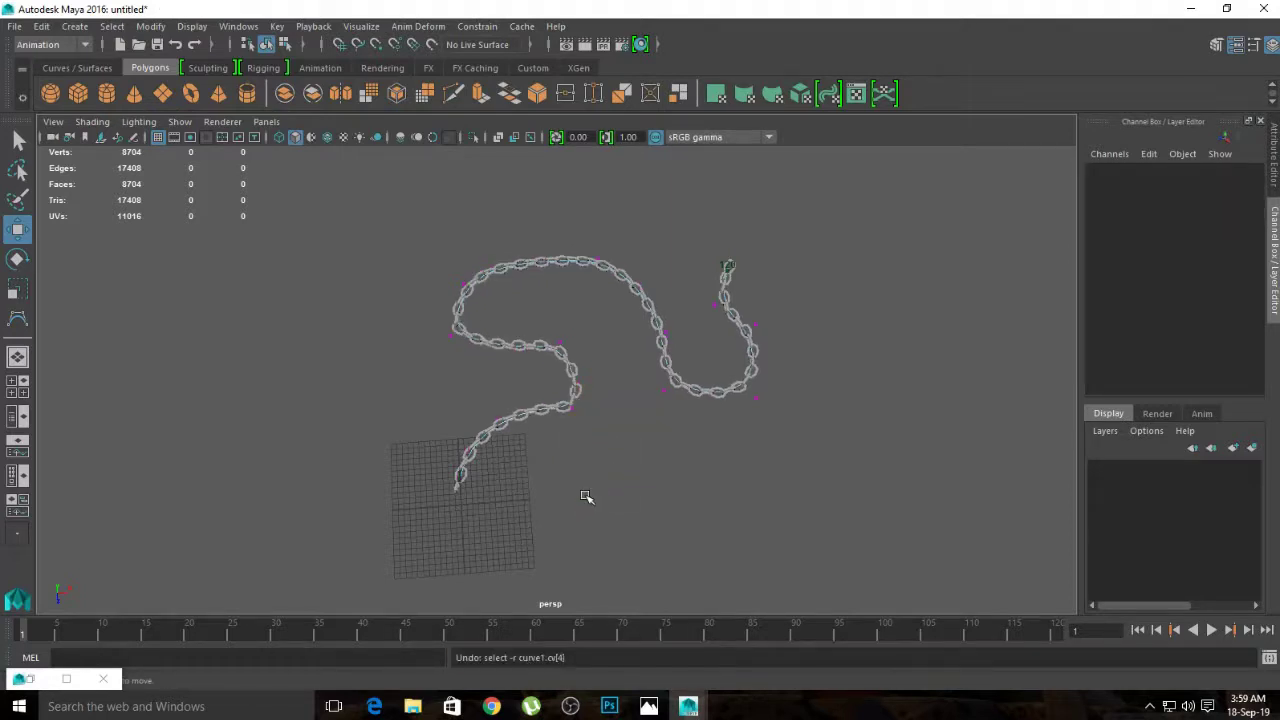
Step: Marquee-select CVs 11–13 at the top bend and move them along Y
{"action": "scroll", "coordinate": [700, 481], "scroll_direction": "up", "scroll_amount": 2}
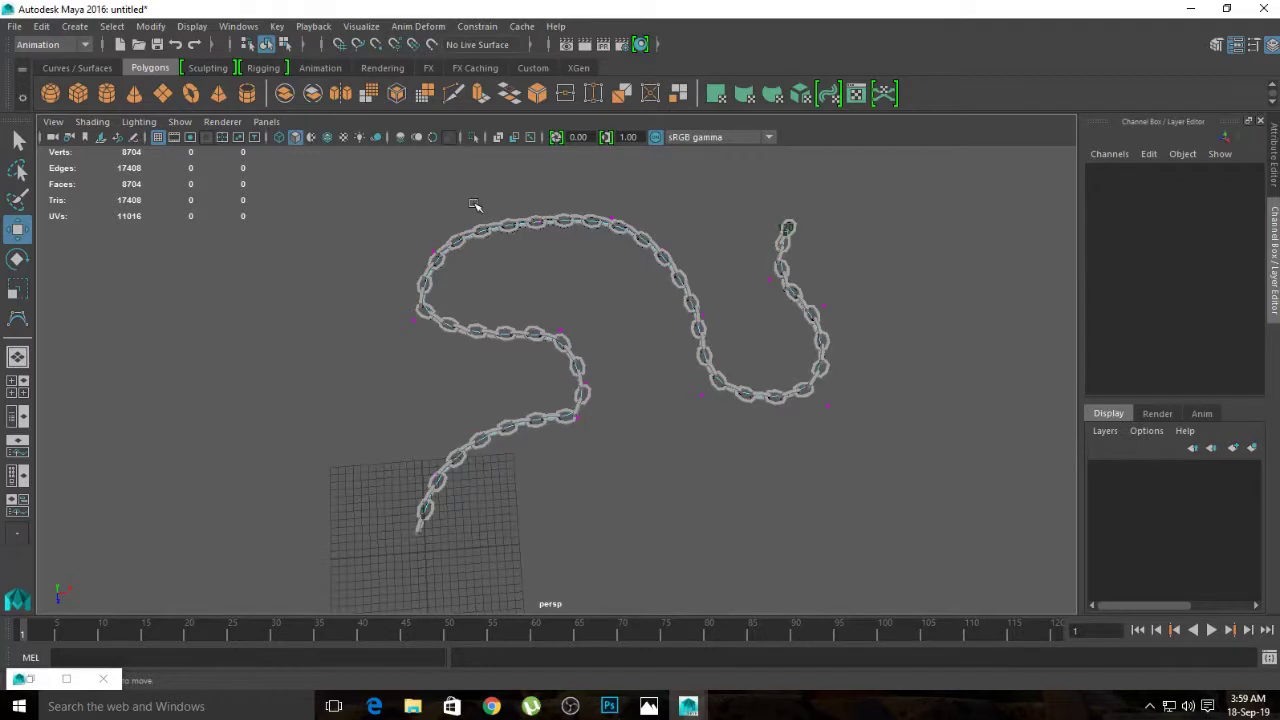
{"action": "left_click_drag", "start_coordinate": [474, 204], "coordinate": [671, 242]}
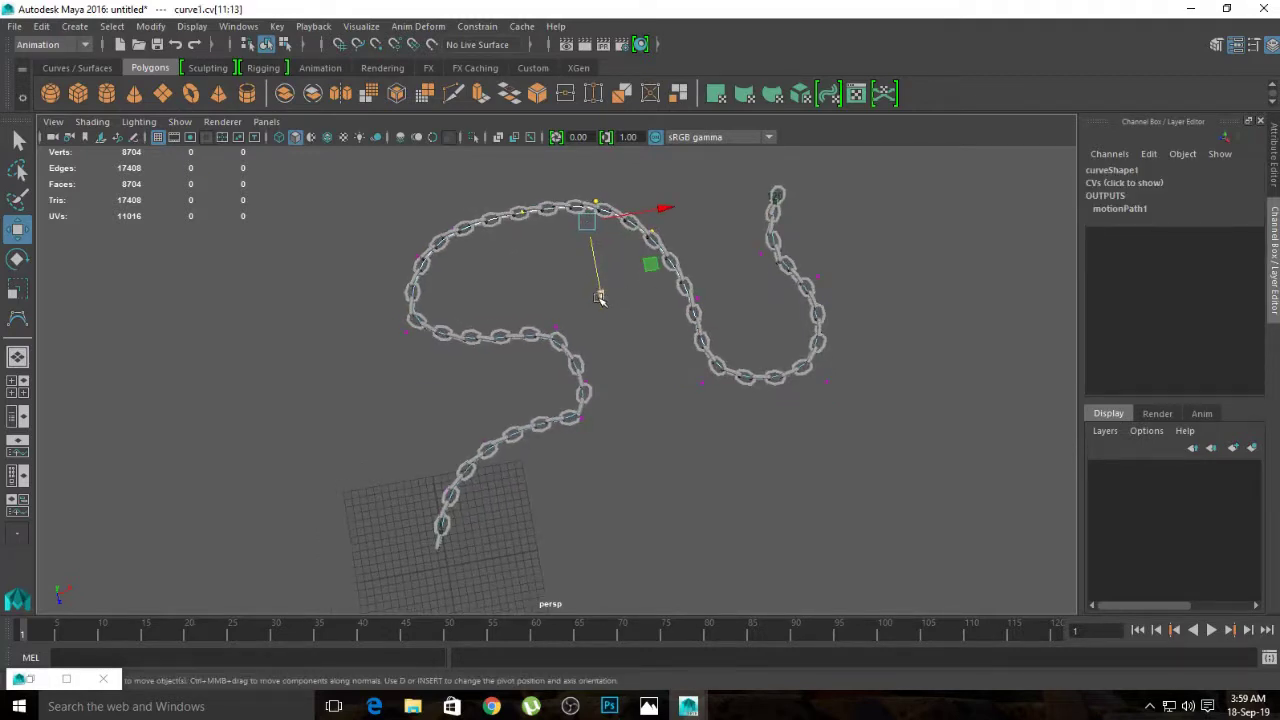
{"action": "mouse_move", "coordinate": [602, 294]}
{"action": "left_mouse_down"}
{"action": "mouse_move", "coordinate": [595, 268]}
{"action": "mouse_move", "coordinate": [595, 309]}
{"action": "left_mouse_up"}
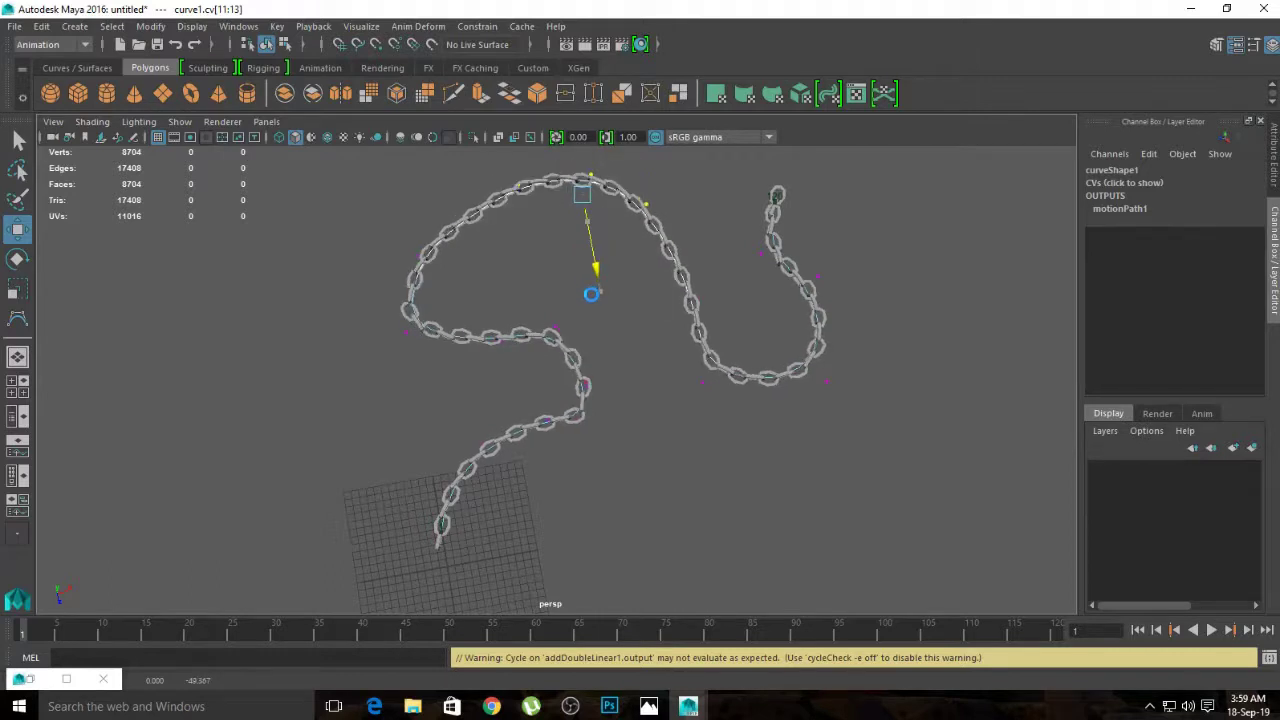
{"action": "left_click", "coordinate": [622, 364]}
{"action": "key", "text": "ctrl+z"}
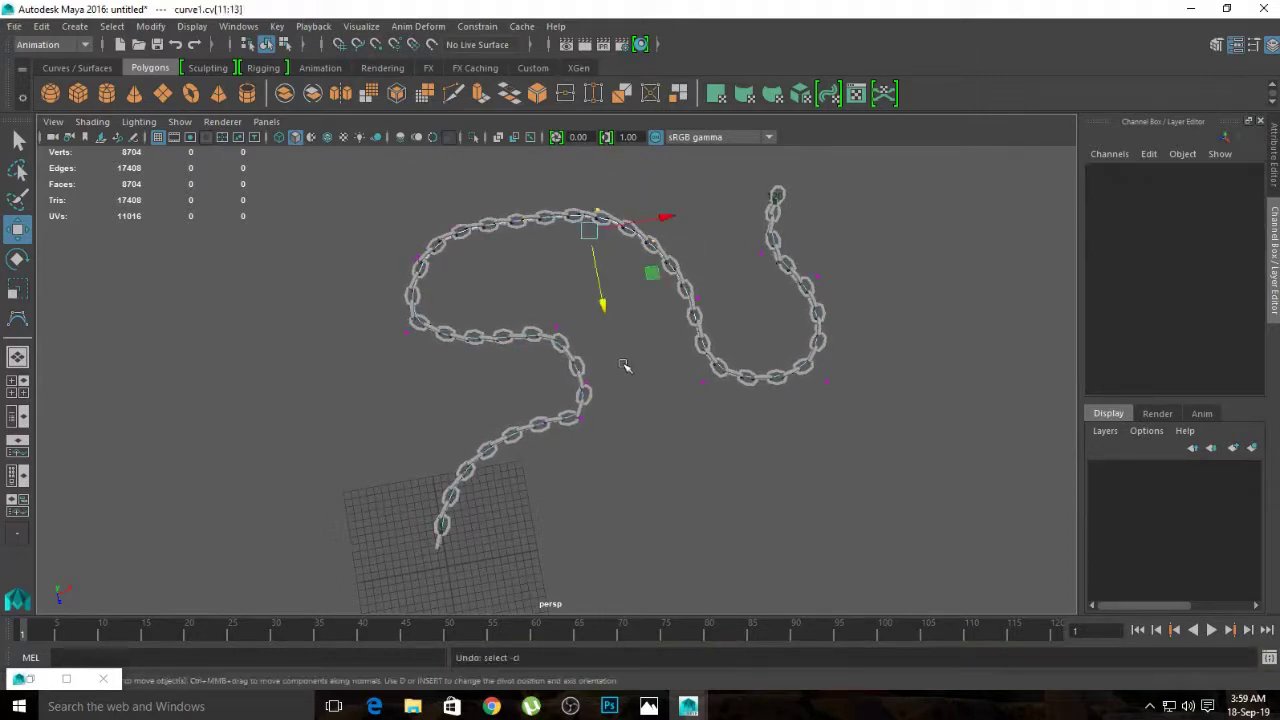
Step: Orbit and zoom around the chain to inspect it along the reshaped curve
{"action": "right_click_drag", "start_coordinate": [519, 343], "coordinate": [584, 346], "text": "alt"}
{"action": "mouse_move", "coordinate": [584, 346]}
{"action": "left_mouse_down", "text": "alt"}
{"action": "mouse_move", "coordinate": [483, 299]}
{"action": "mouse_move", "coordinate": [451, 309]}
{"action": "mouse_move", "coordinate": [446, 337]}
{"action": "mouse_move", "coordinate": [434, 334]}
{"action": "left_mouse_up", "text": "alt"}
{"action": "right_click_drag", "start_coordinate": [596, 347], "coordinate": [423, 320], "text": "alt"}
{"action": "mouse_move", "coordinate": [423, 320]}
{"action": "left_mouse_down", "text": "alt"}
{"action": "mouse_move", "coordinate": [737, 409]}
{"action": "mouse_move", "coordinate": [694, 423]}
{"action": "mouse_move", "coordinate": [752, 437]}
{"action": "left_mouse_up", "text": "alt"}
{"action": "mouse_move", "coordinate": [752, 437]}
{"action": "right_mouse_down", "text": "alt"}
{"action": "mouse_move", "coordinate": [603, 380]}
{"action": "mouse_move", "coordinate": [771, 434]}
{"action": "right_mouse_up", "text": "alt"}
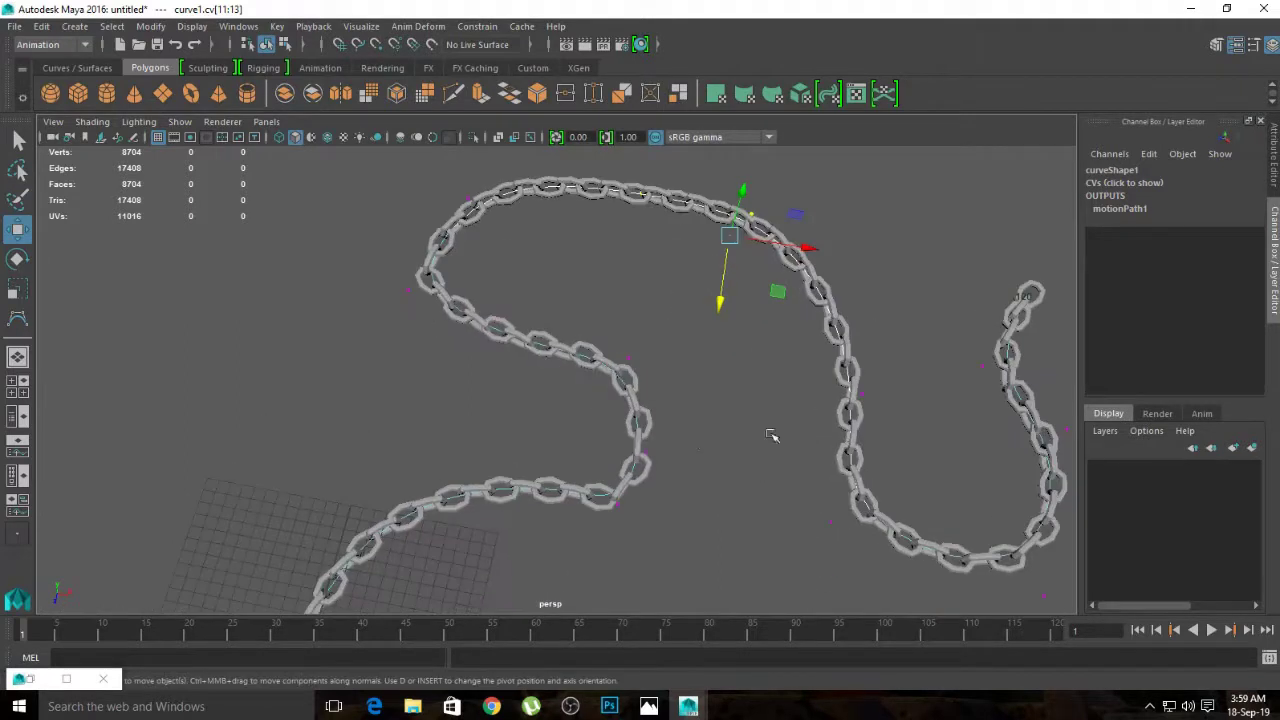
{"action": "middle_click_drag", "start_coordinate": [771, 434], "coordinate": [471, 457], "text": "alt"}
Step: Center link transform3_39's pivot and rotate it to Y 9.735, then zoom out
{"action": "left_click", "coordinate": [805, 400]}
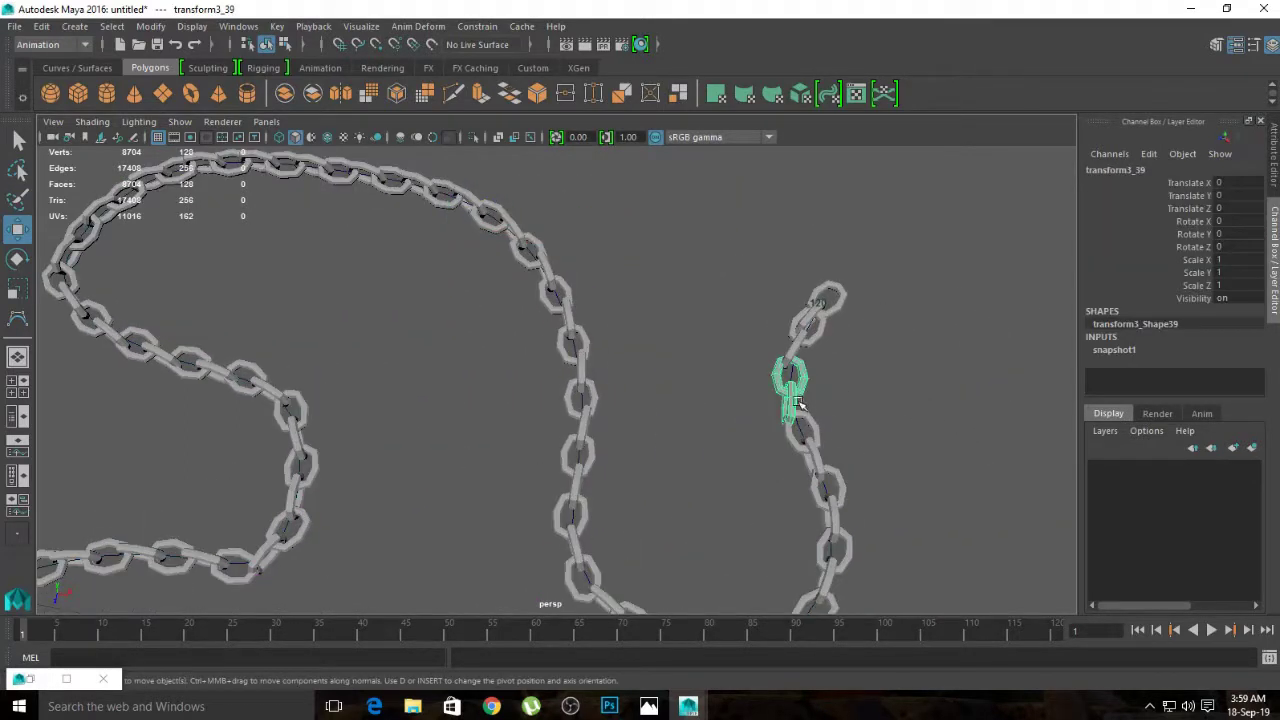
{"action": "key", "text": "e"}
{"action": "left_click", "coordinate": [150, 28]}
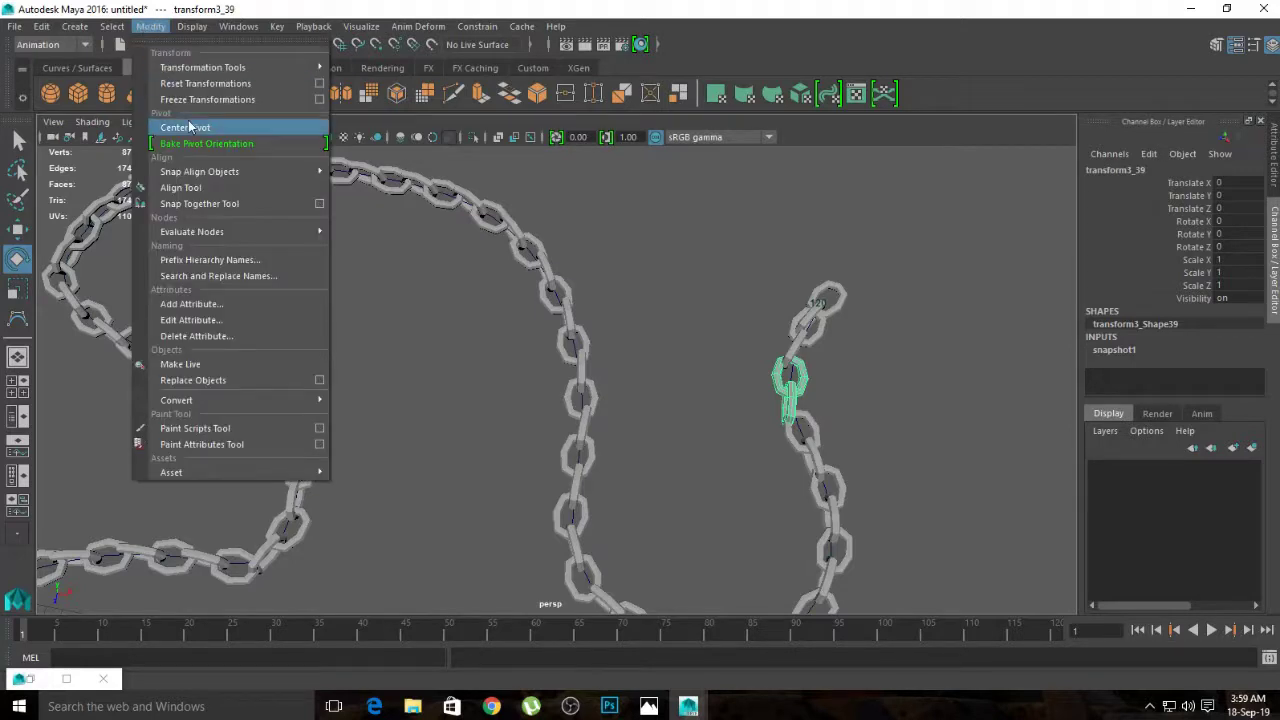
{"action": "left_click", "coordinate": [170, 127]}
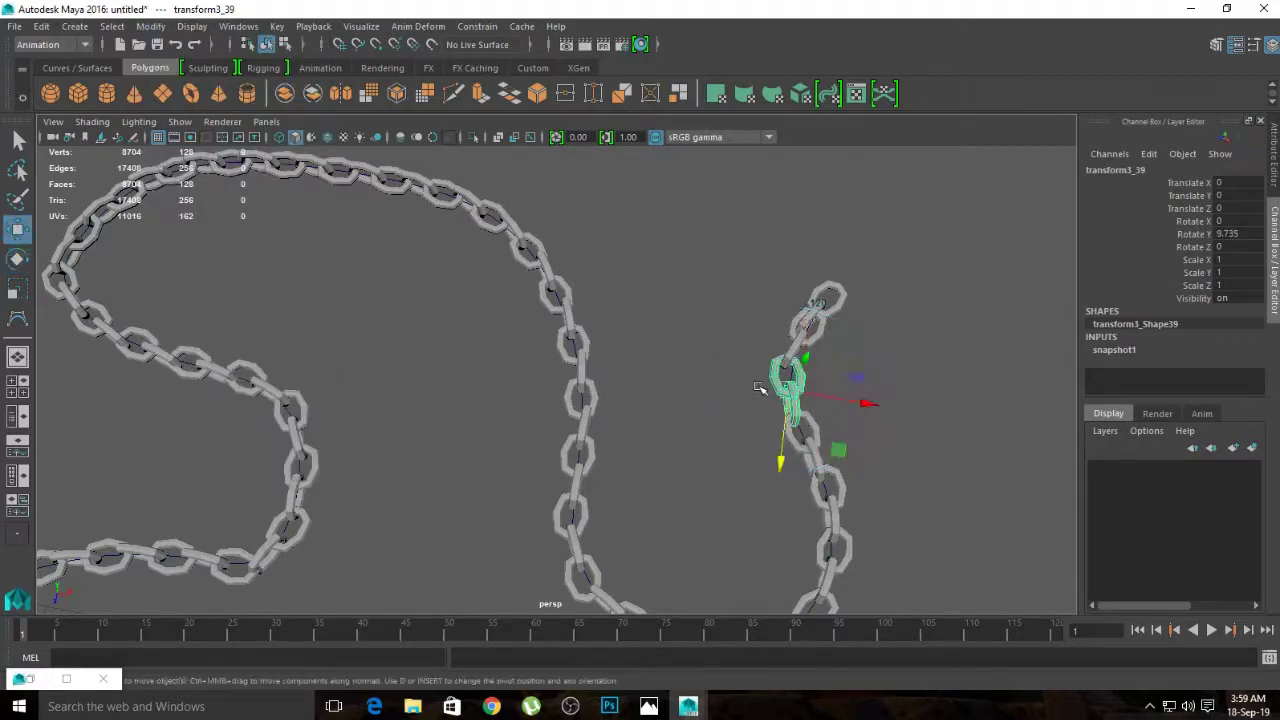
{"action": "left_click", "coordinate": [823, 414]}
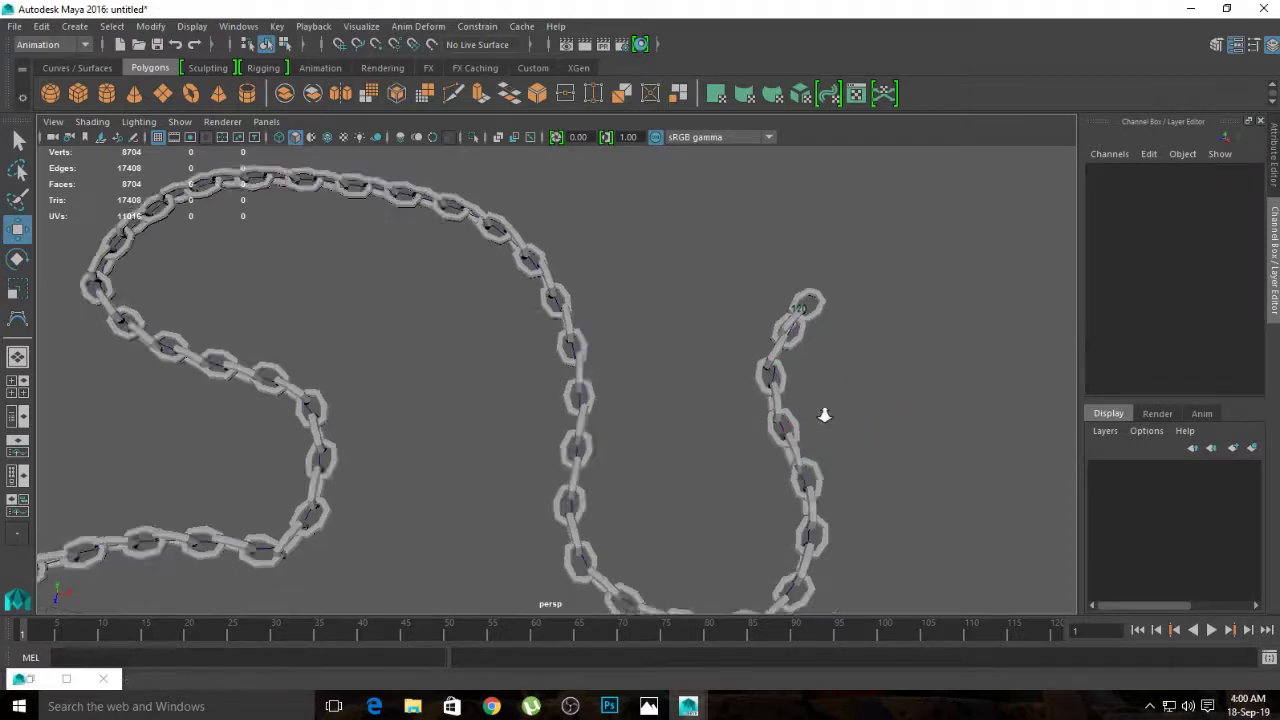
{"action": "right_click_drag", "start_coordinate": [823, 414], "coordinate": [546, 369], "text": "alt"}
{"action": "right_click_drag", "start_coordinate": [418, 319], "coordinate": [754, 383], "text": "alt"}
Step: Orbit and dolly around the finished chain to review it from several angles
{"action": "mouse_move", "coordinate": [754, 383]}
{"action": "left_mouse_down", "text": "alt"}
{"action": "mouse_move", "coordinate": [657, 349]}
{"action": "mouse_move", "coordinate": [609, 349]}
{"action": "mouse_move", "coordinate": [560, 363]}
{"action": "mouse_move", "coordinate": [560, 385]}
{"action": "left_mouse_up", "text": "alt"}
{"action": "right_click_drag", "start_coordinate": [560, 385], "coordinate": [705, 423], "text": "alt"}
{"action": "mouse_move", "coordinate": [705, 423]}
{"action": "left_mouse_down", "text": "alt"}
{"action": "mouse_move", "coordinate": [689, 371]}
{"action": "mouse_move", "coordinate": [603, 451]}
{"action": "mouse_move", "coordinate": [591, 366]}
{"action": "mouse_move", "coordinate": [664, 421]}
{"action": "mouse_move", "coordinate": [700, 395]}
{"action": "left_mouse_up", "text": "alt"}
{"action": "right_click_drag", "start_coordinate": [700, 395], "coordinate": [674, 389], "text": "alt"}
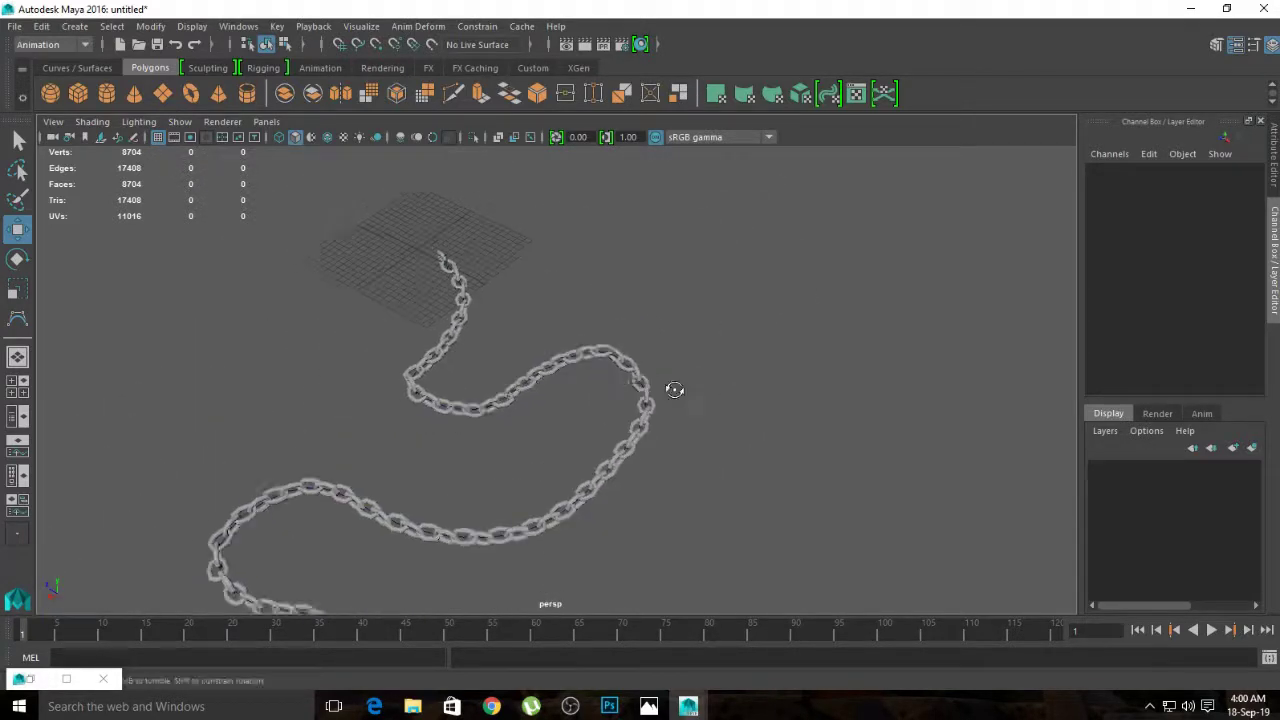
{"action": "left_click_drag", "start_coordinate": [674, 389], "coordinate": [606, 397], "text": "alt"}
{"action": "right_click_drag", "start_coordinate": [606, 397], "coordinate": [760, 384], "text": "alt"}
{"action": "mouse_move", "coordinate": [760, 384]}
{"action": "left_mouse_down", "text": "alt"}
{"action": "mouse_move", "coordinate": [765, 371]}
{"action": "mouse_move", "coordinate": [823, 423]}
{"action": "mouse_move", "coordinate": [785, 428]}
{"action": "mouse_move", "coordinate": [783, 447]}
{"action": "mouse_move", "coordinate": [923, 471]}
{"action": "mouse_move", "coordinate": [912, 459]}
{"action": "mouse_move", "coordinate": [894, 466]}
{"action": "mouse_move", "coordinate": [917, 477]}
{"action": "mouse_move", "coordinate": [909, 463]}
{"action": "mouse_move", "coordinate": [909, 477]}
{"action": "mouse_move", "coordinate": [888, 473]}
{"action": "left_mouse_up", "text": "alt"}
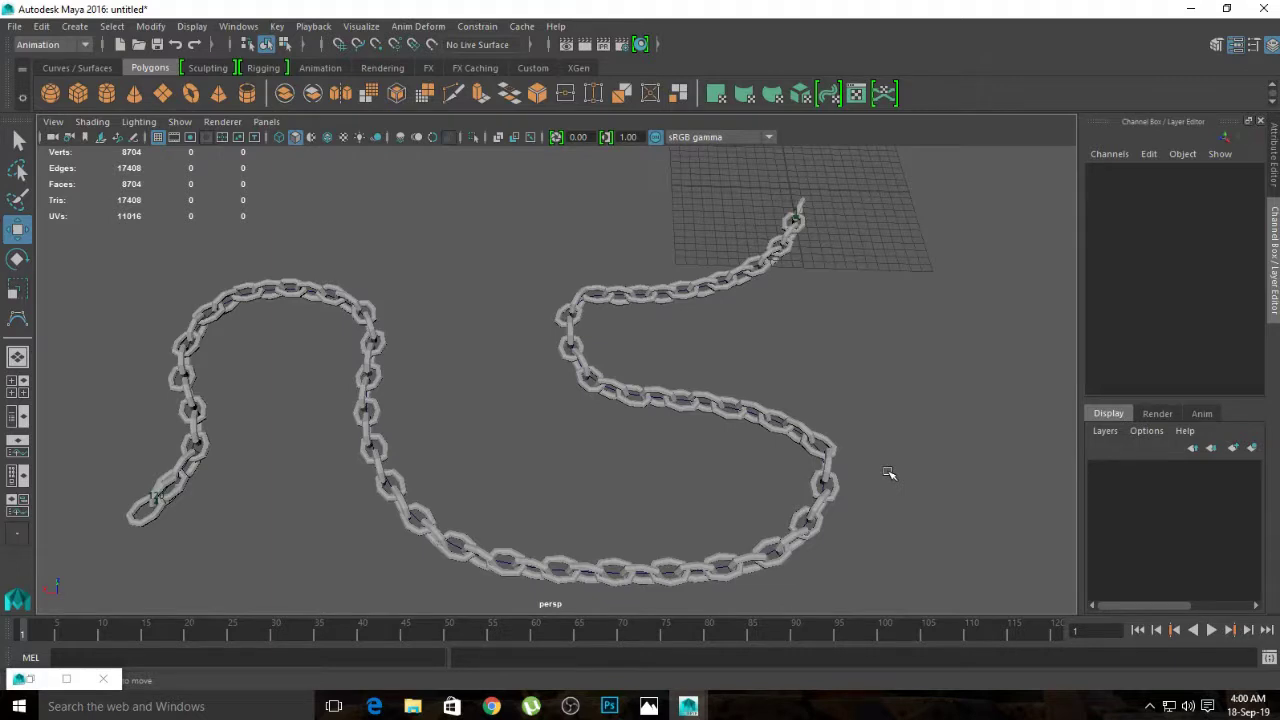
{"action": "mouse_move", "coordinate": [659, 528]}
{"action": "left_mouse_down", "text": "alt"}
{"action": "mouse_move", "coordinate": [634, 500]}
{"action": "mouse_move", "coordinate": [674, 486]}
{"action": "mouse_move", "coordinate": [560, 503]}
{"action": "mouse_move", "coordinate": [620, 487]}
{"action": "mouse_move", "coordinate": [534, 491]}
{"action": "mouse_move", "coordinate": [489, 463]}
{"action": "mouse_move", "coordinate": [531, 429]}
{"action": "mouse_move", "coordinate": [595, 465]}
{"action": "mouse_move", "coordinate": [705, 479]}
{"action": "left_mouse_up", "text": "alt"}
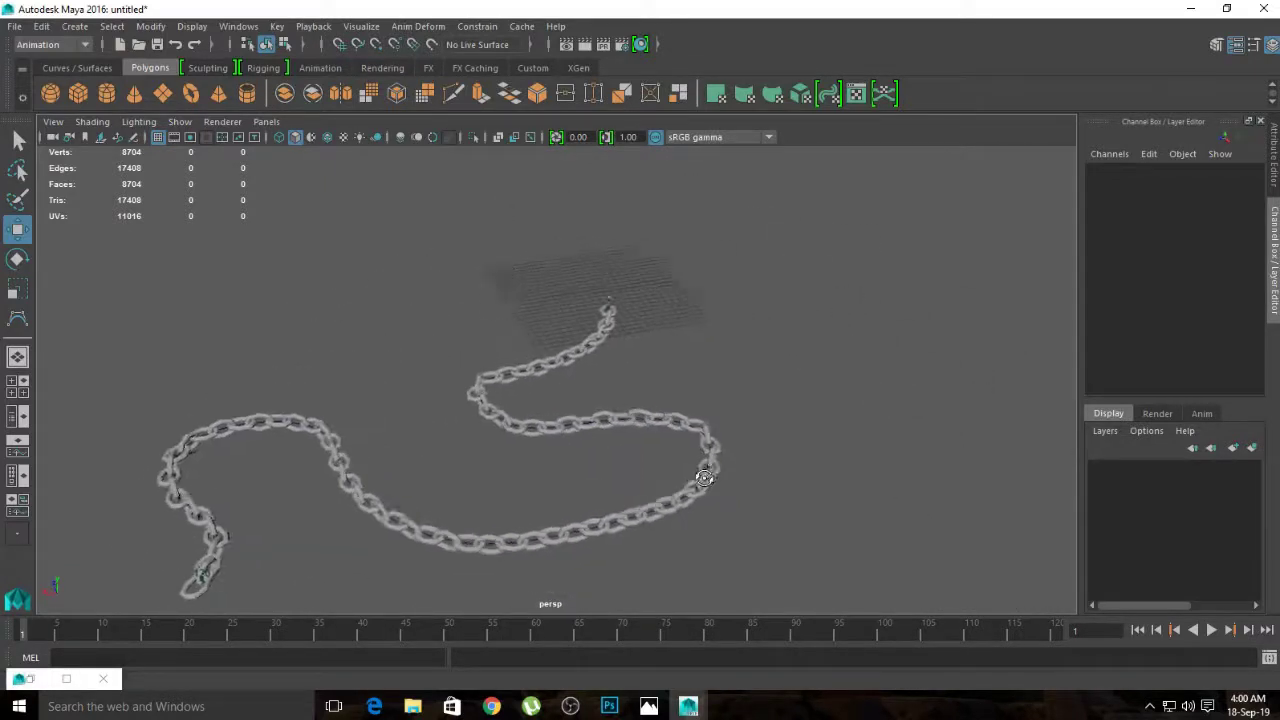
{"action": "mouse_move", "coordinate": [586, 465]}
{"action": "right_mouse_down", "text": "alt"}
{"action": "mouse_move", "coordinate": [660, 434]}
{"action": "mouse_move", "coordinate": [643, 463]}
{"action": "mouse_move", "coordinate": [705, 471]}
{"action": "mouse_move", "coordinate": [677, 466]}
{"action": "right_mouse_up", "text": "alt"}
{"action": "mouse_move", "coordinate": [677, 466]}
{"action": "left_mouse_down", "text": "alt"}
{"action": "mouse_move", "coordinate": [683, 486]}
{"action": "mouse_move", "coordinate": [706, 491]}
{"action": "mouse_move", "coordinate": [690, 510]}
{"action": "mouse_move", "coordinate": [686, 491]}
{"action": "left_mouse_up", "text": "alt"}
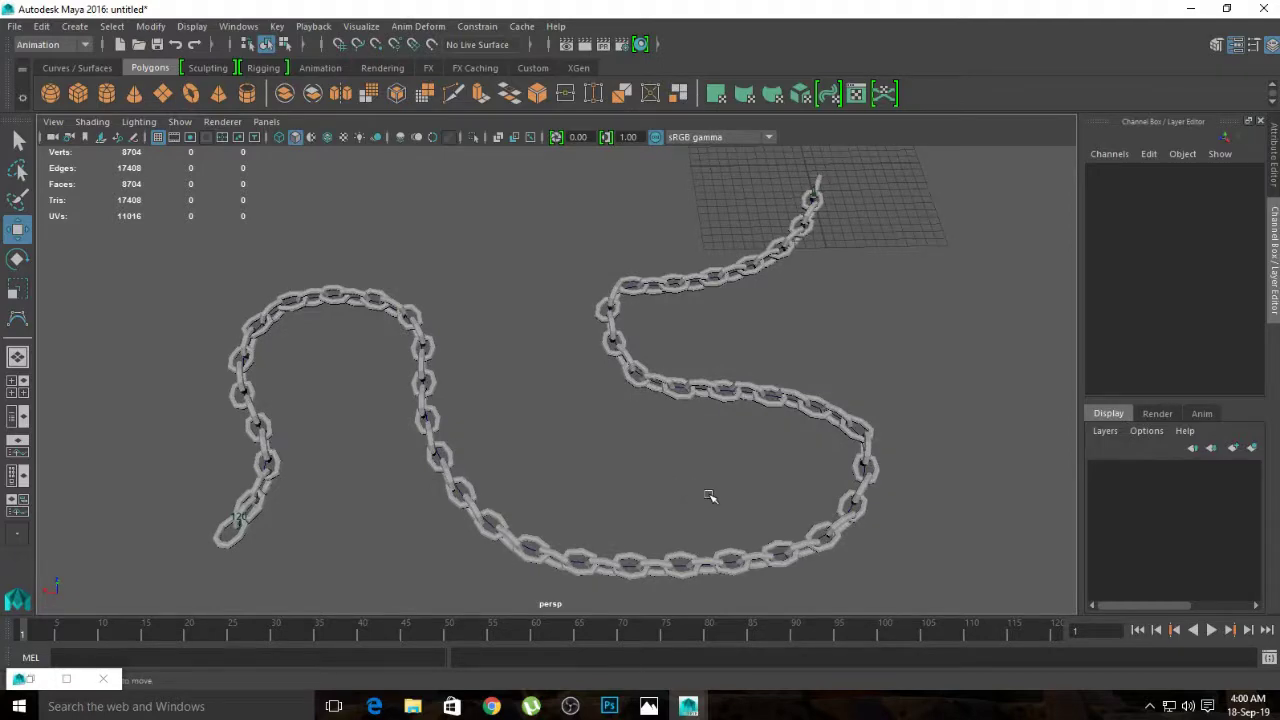
Step: Bring the OBS Studio window to the front
{"action": "left_click", "coordinate": [572, 706]}
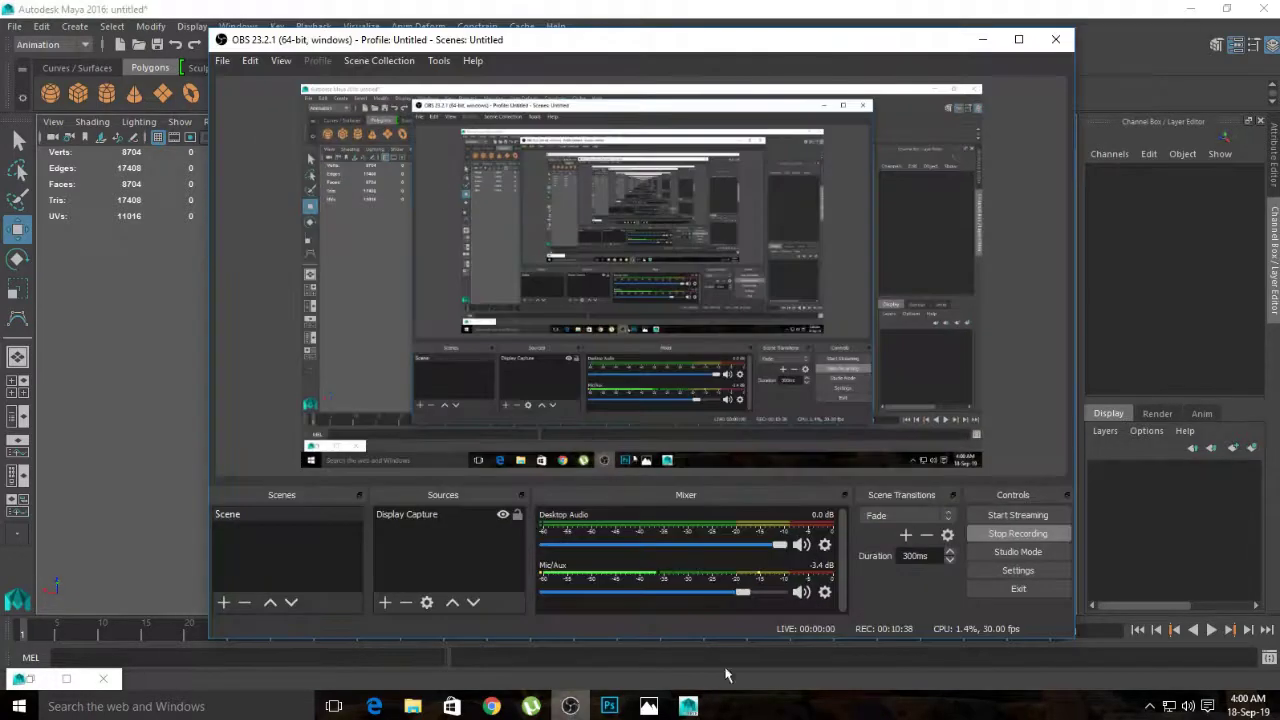